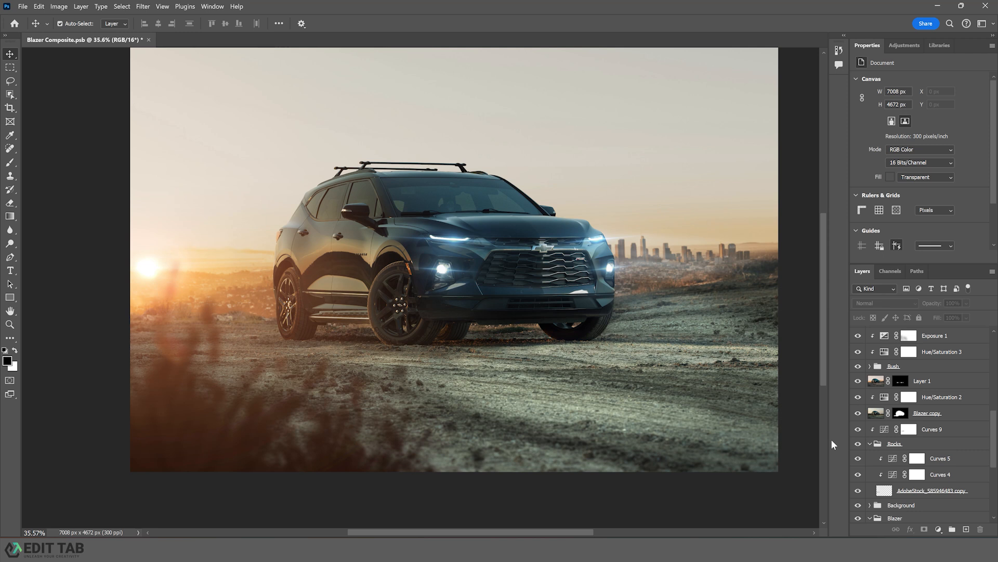
Duplicate the AdobeStock_585946483 copy layer in the Rocks group together with its Curves 4 and Curves 5 adjustments.
left_click(940, 474)
left_click(931, 490)
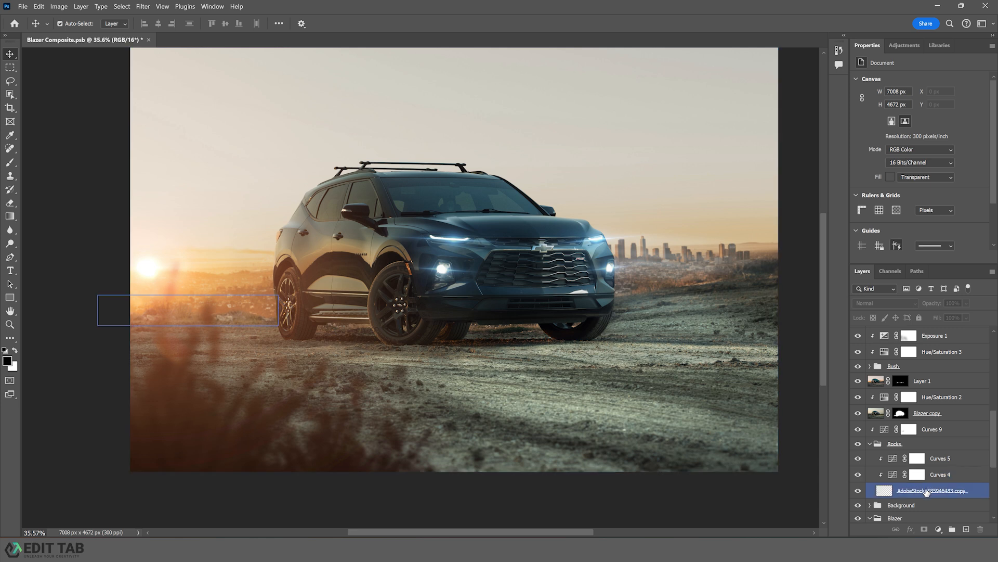
left_click(938, 460, "shift")
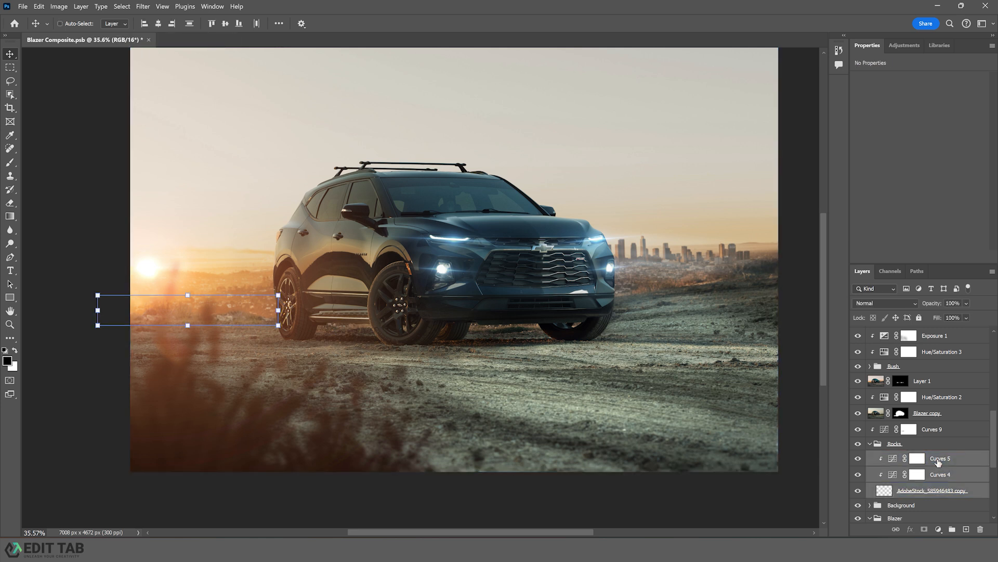
key("ctrl+j")
Transform the duplicated rocks, moving them to overlap the car's rear wheel and squashing their height to 61.75%.
key("ctrl+t")
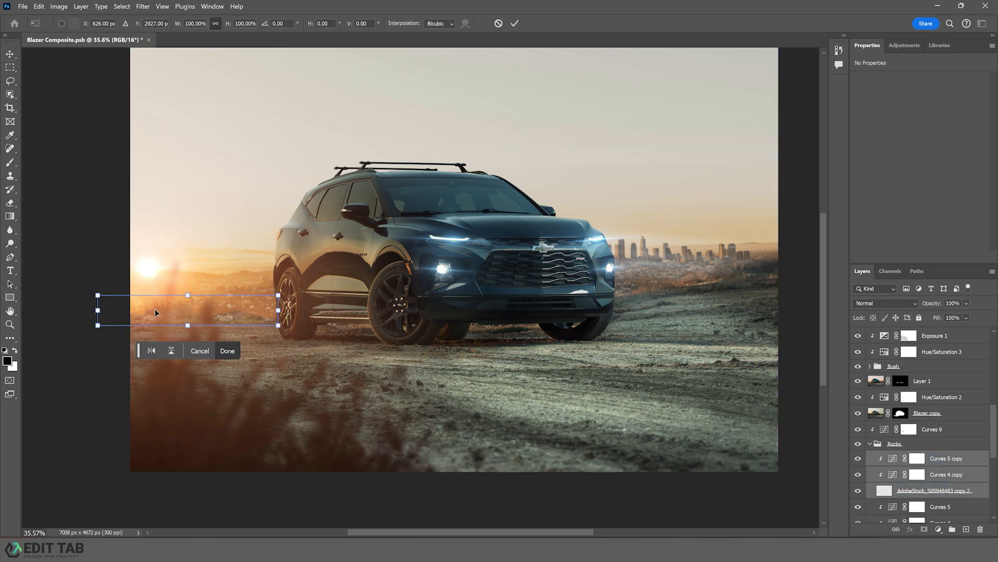
left_click_drag(155, 312, 236, 316)
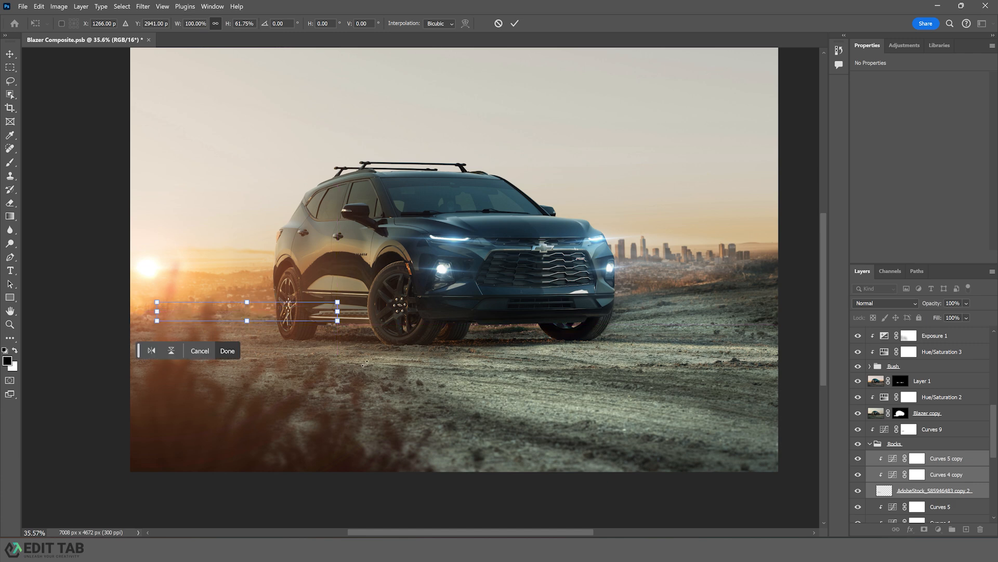
key("Return")
Add a white layer mask to the AdobeStock_585946483 copy 2 layer.
key("z")
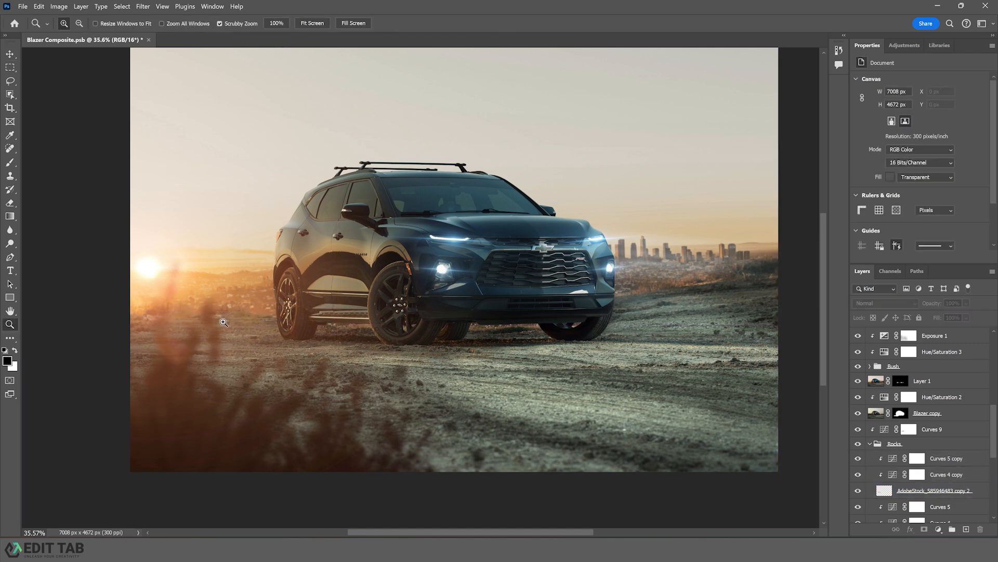
left_click_drag(239, 324, 286, 324)
left_click(10, 54)
left_click(931, 491)
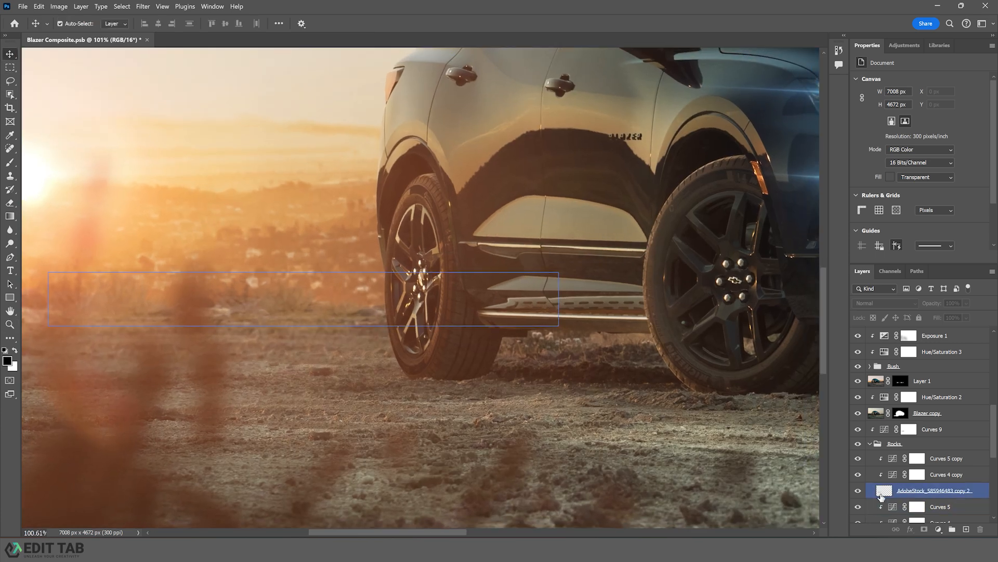
key("s")
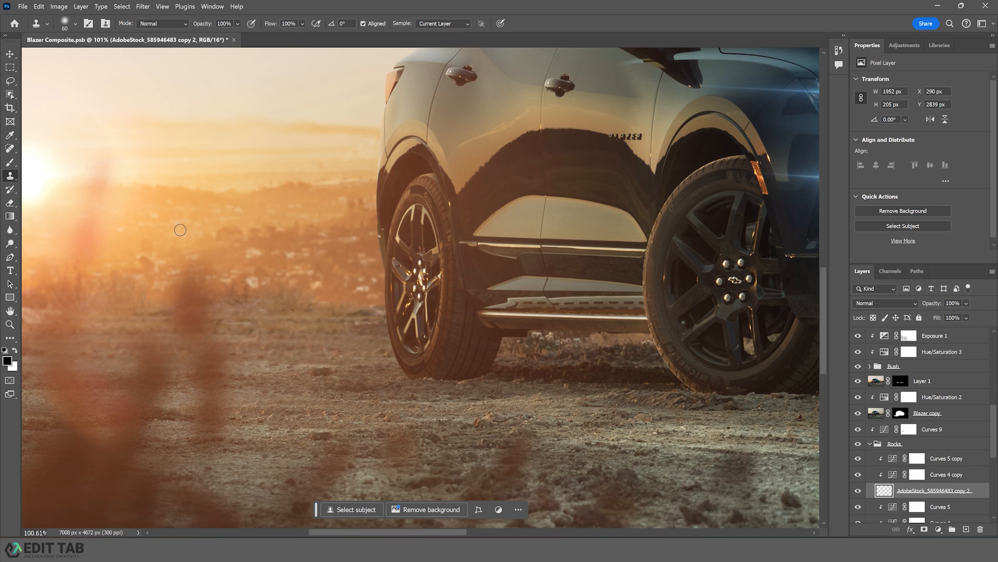
left_click(924, 529)
key("b")
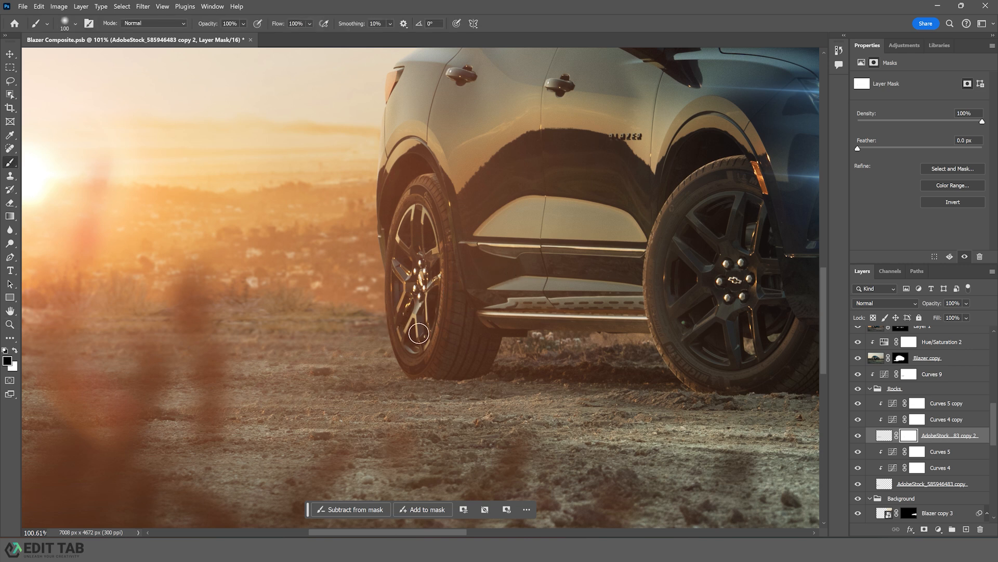
key("z")
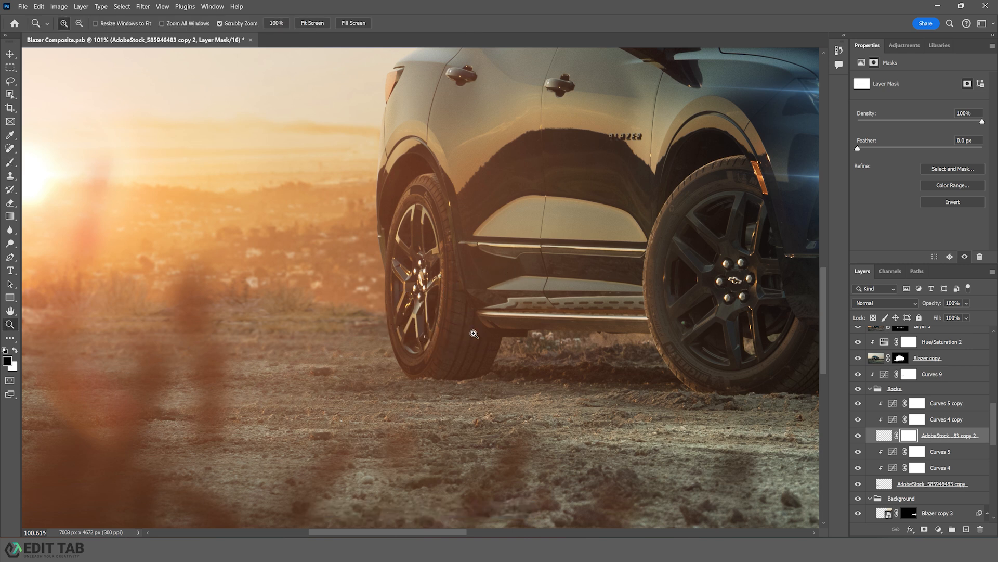
left_click_drag(474, 333, 326, 359)
left_click(10, 54)
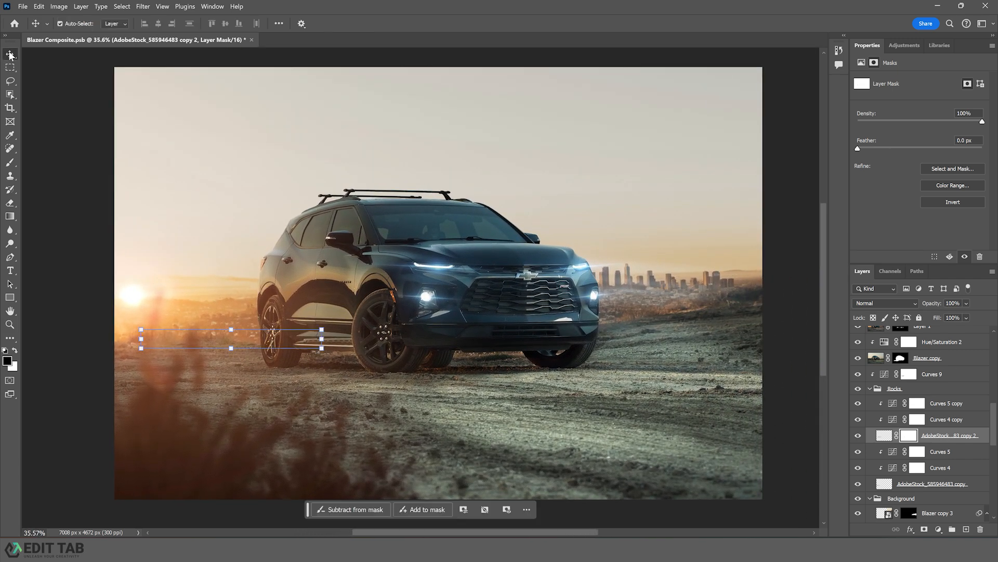
Enlarge the Flare_1 layer to 101.94%, extending it past the image's left side so the sun shifts toward the edge.
left_click(907, 405)
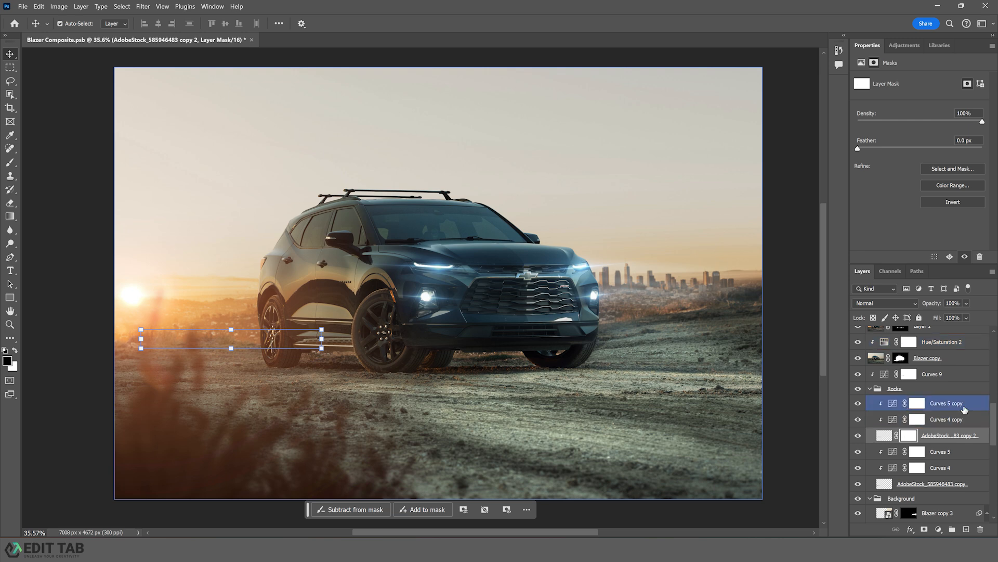
scroll(965, 410, "up", 10)
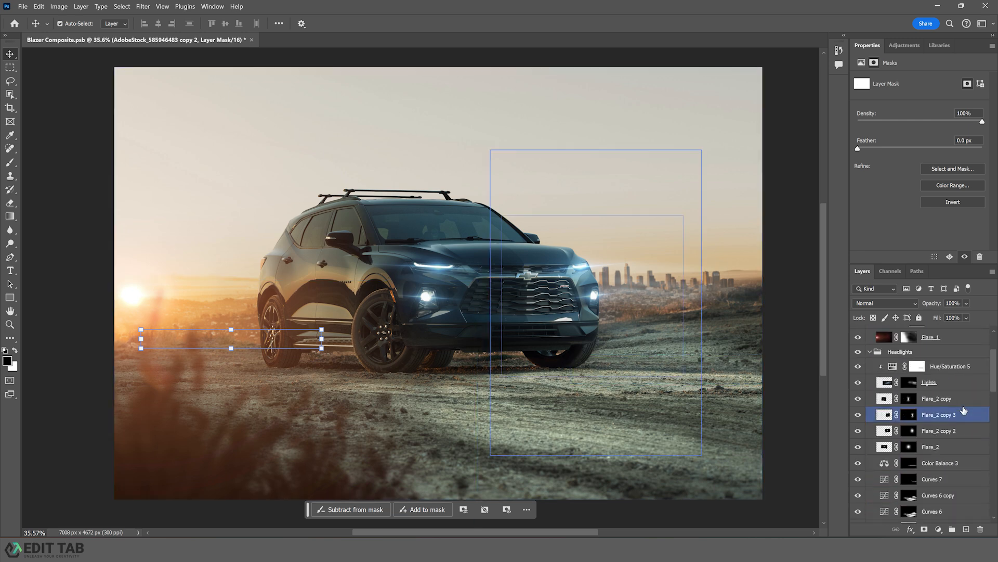
left_click(965, 410)
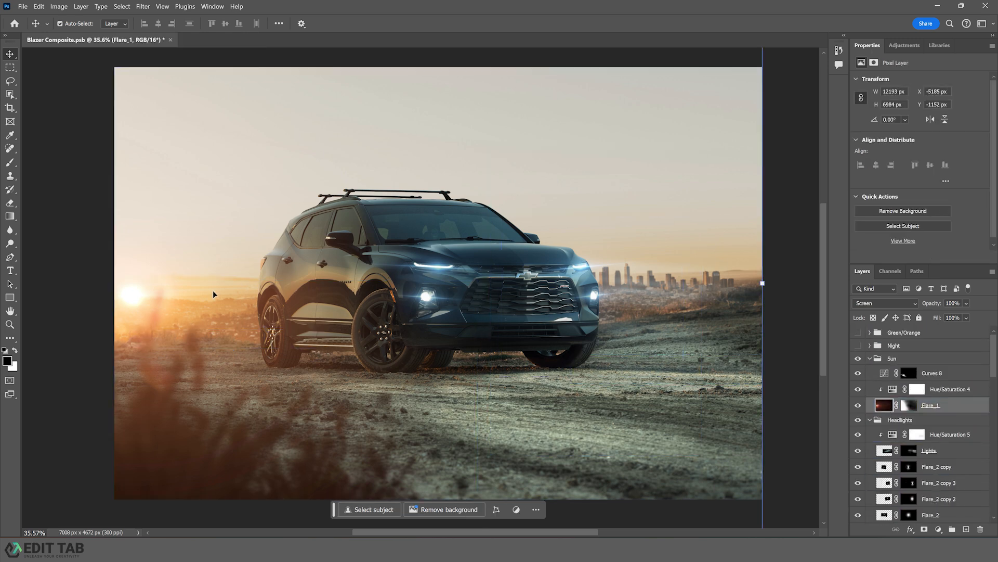
key("ctrl+t")
left_click_drag(189, 290, 788, 354)
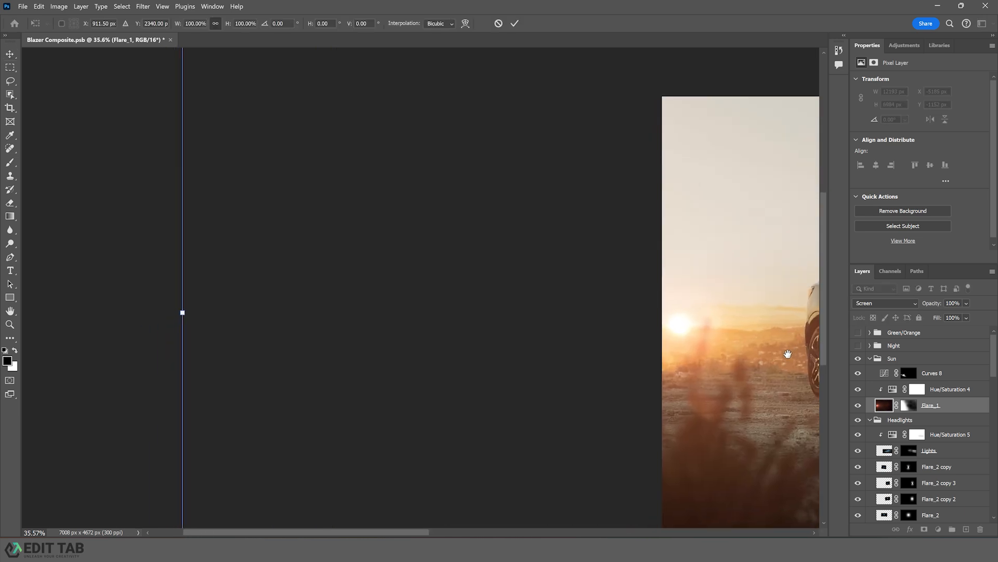
left_click_drag(182, 312, 160, 312)
key("Escape")
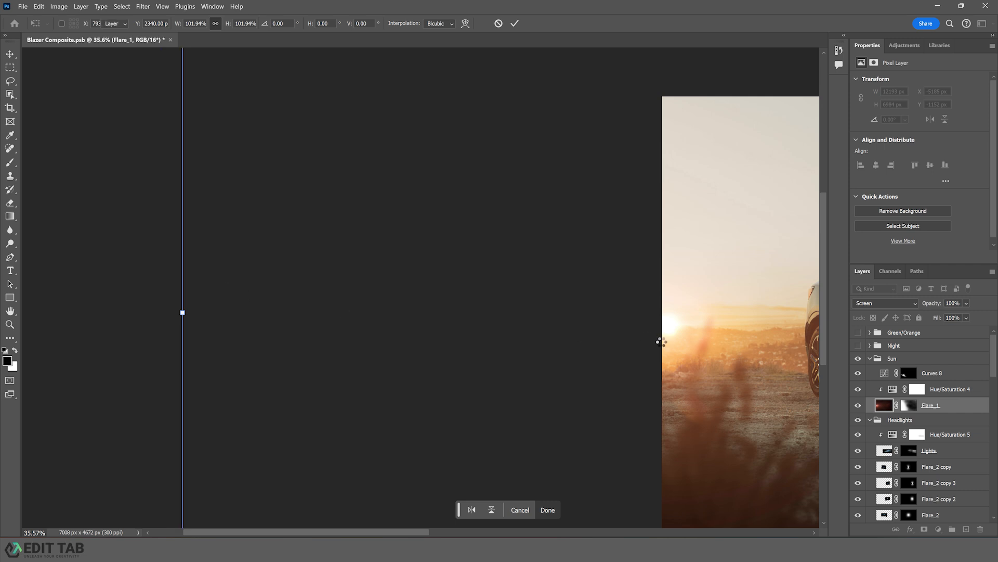
left_click_drag(738, 301, 222, 229)
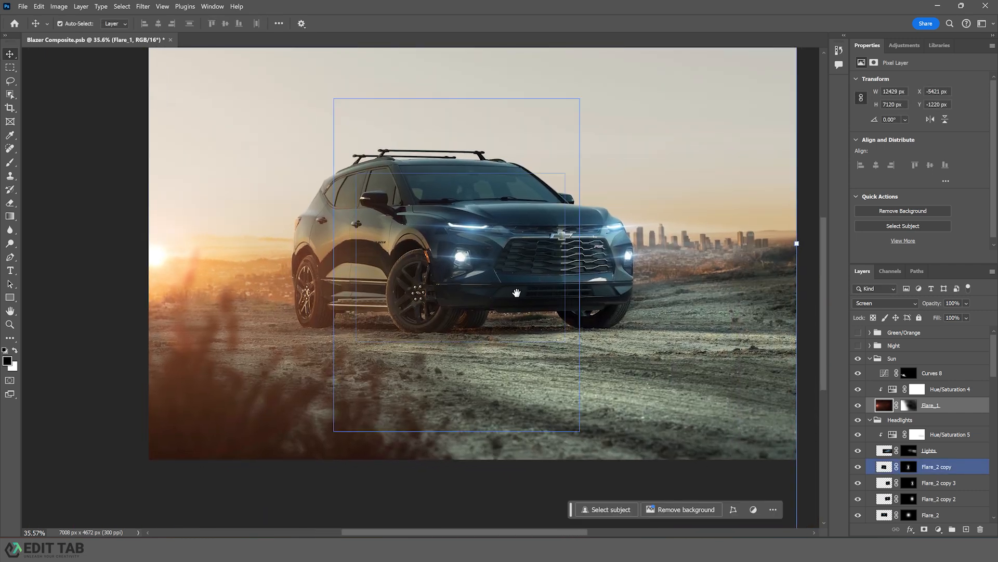
left_click_drag(499, 292, 436, 276)
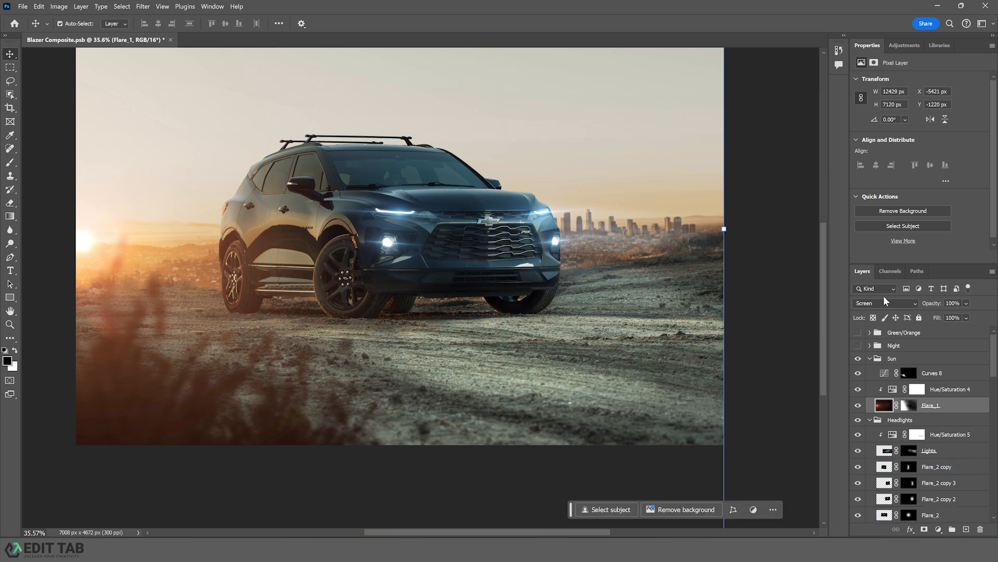
Place Smoke.jpg from the Blazer Composite Tutorial folder above the Sun group and set its blend mode to Screen.
left_click(900, 358)
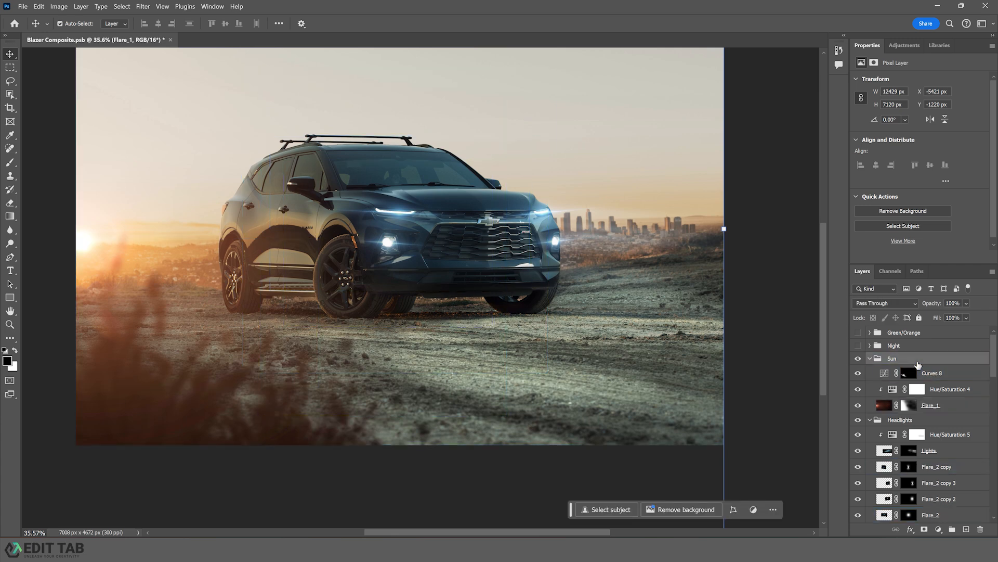
key("alt+Tab")
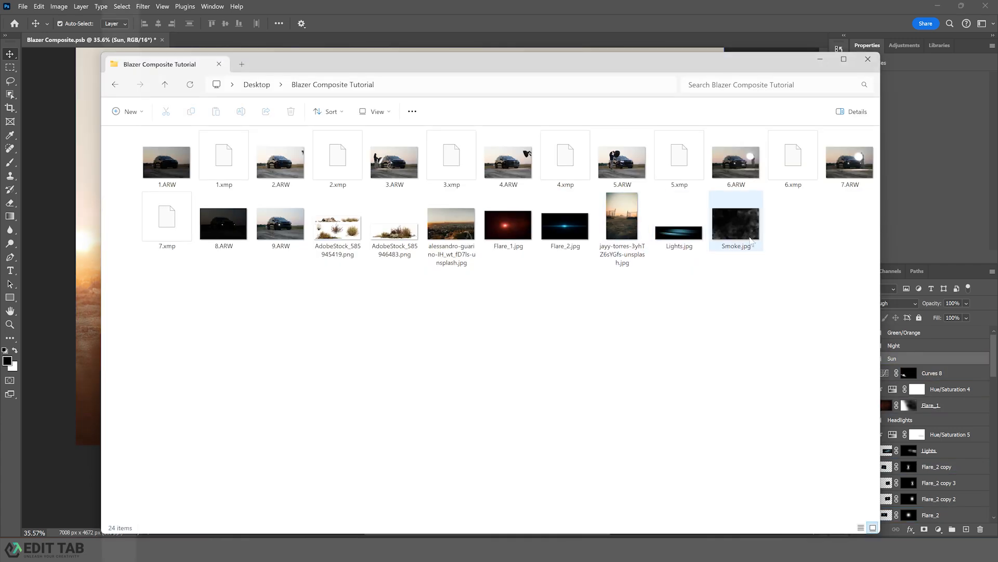
left_click_drag(746, 236, 78, 304)
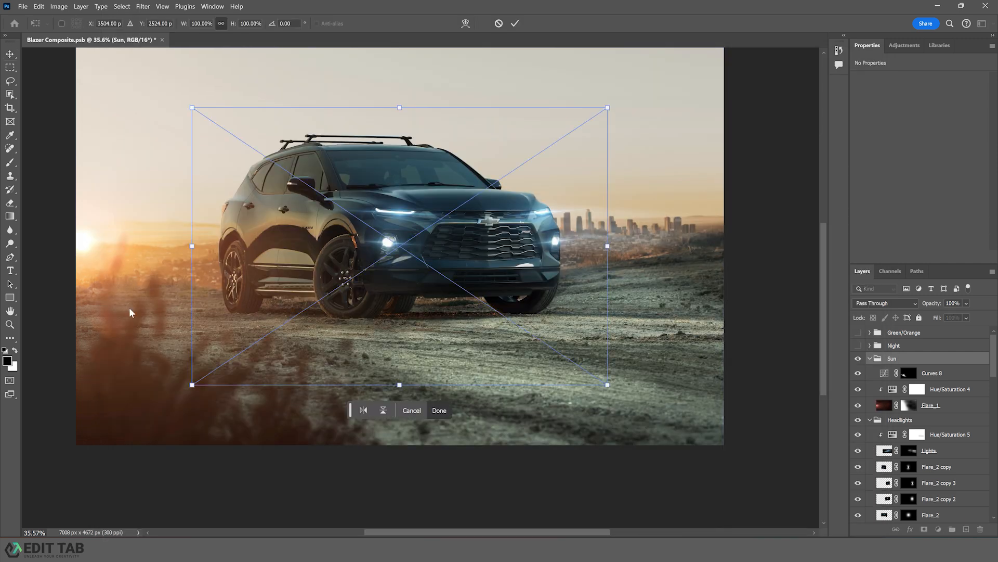
left_click(904, 304)
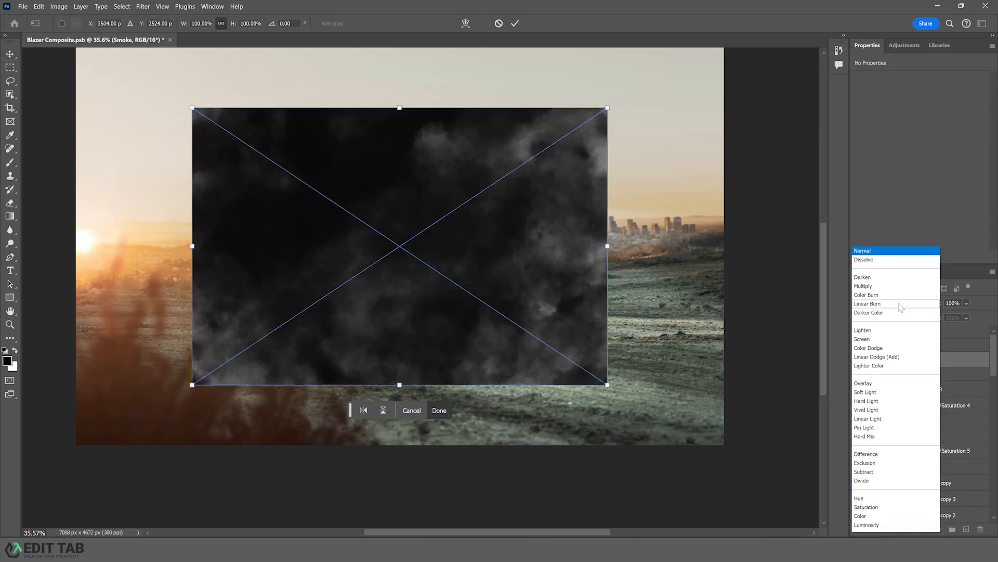
left_click(869, 339)
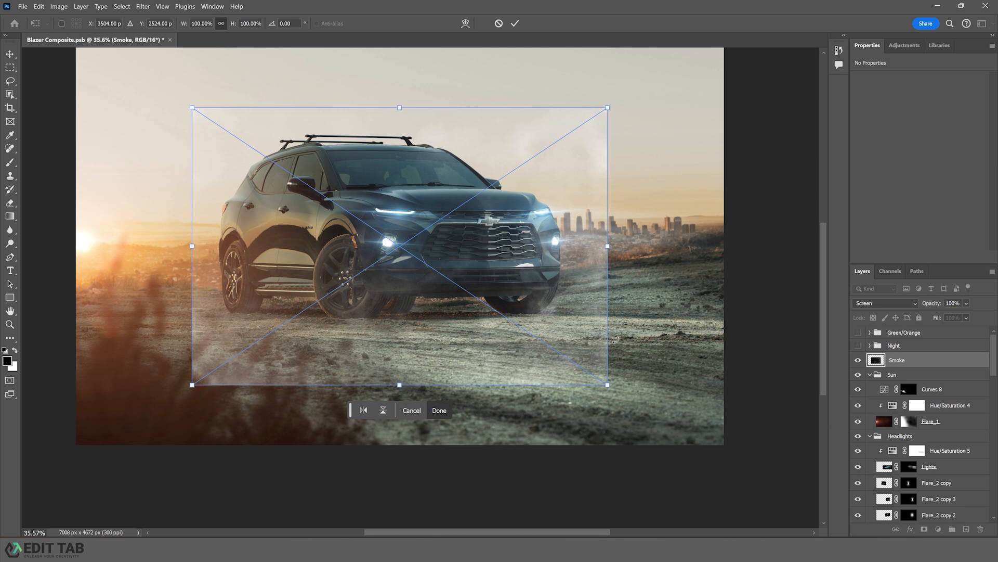
Add an inverted layer mask to the Smoke layer and paint smoke in around the car's lower body with a white 25% opacity brush.
left_click(925, 530)
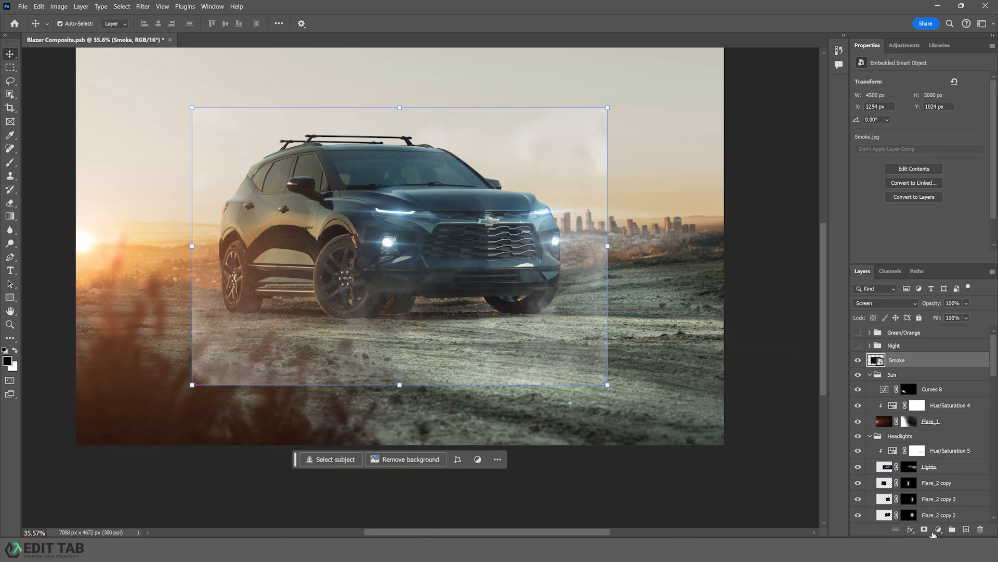
key("ctrl+i")
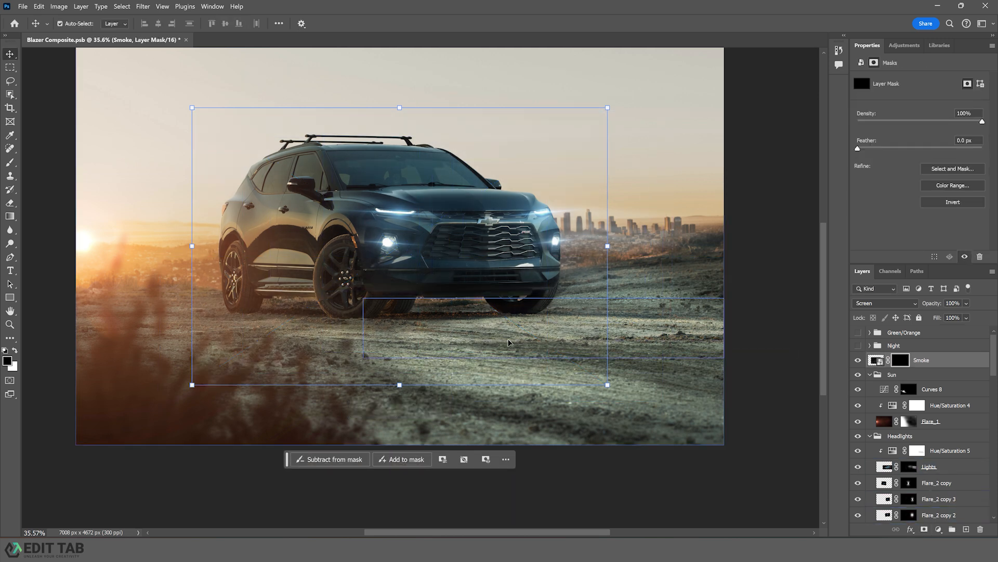
key("b")
key("x")
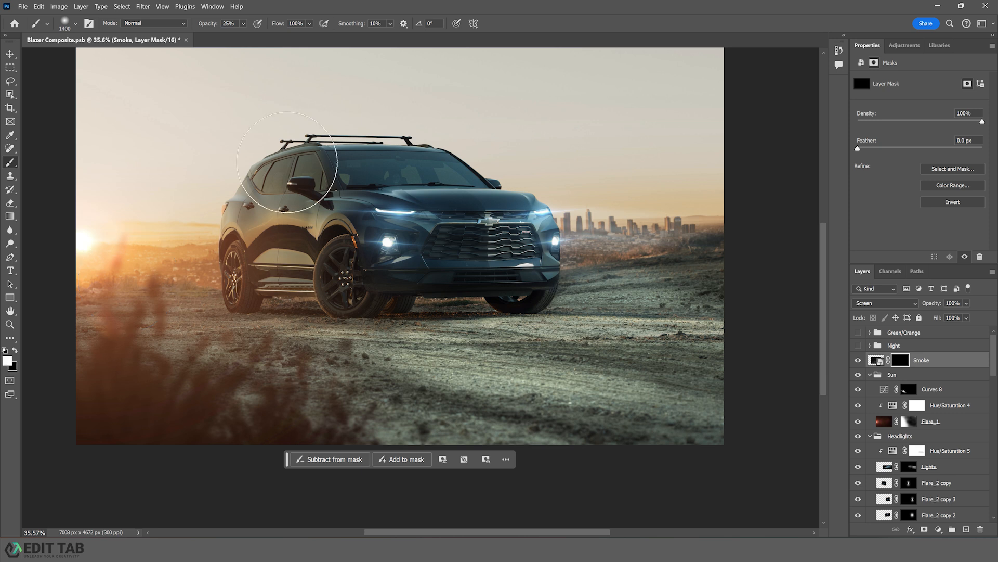
left_click(527, 241)
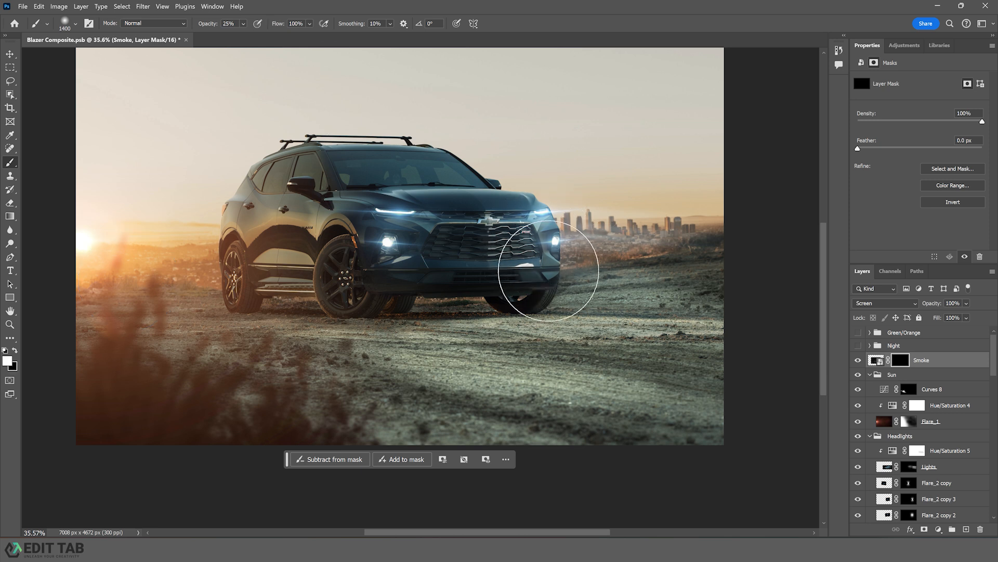
left_click_drag(384, 271, 350, 295)
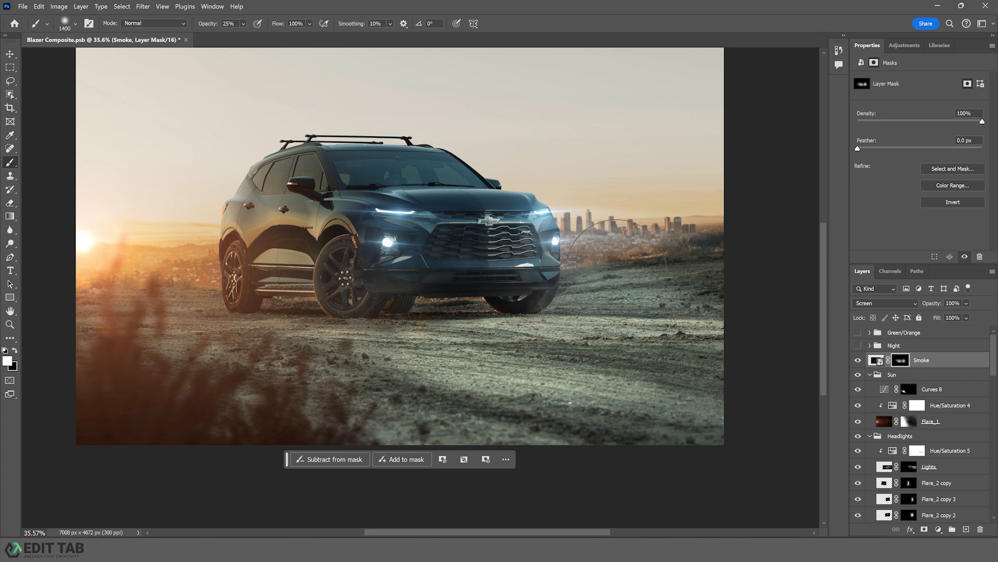
key("x")
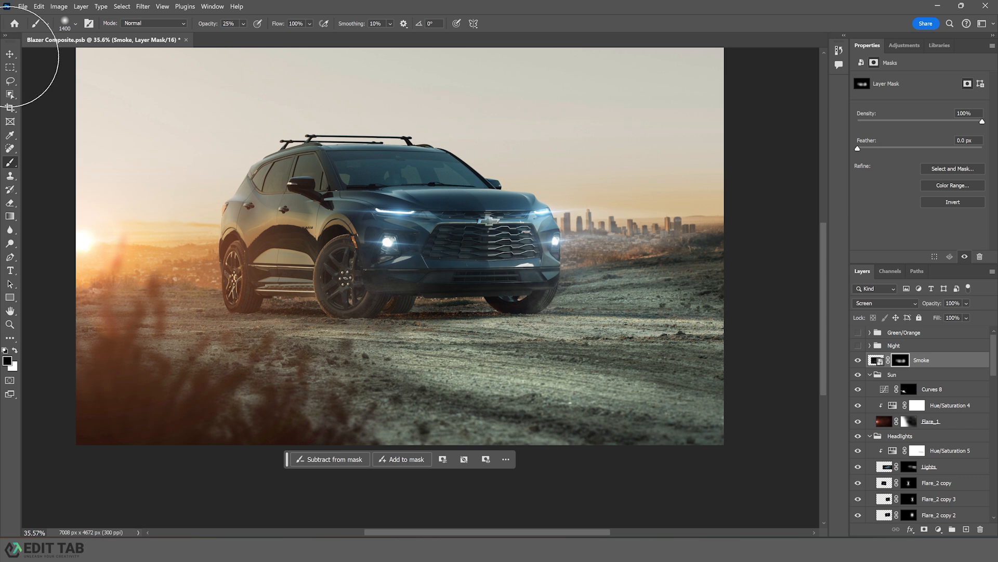
left_click(10, 53)
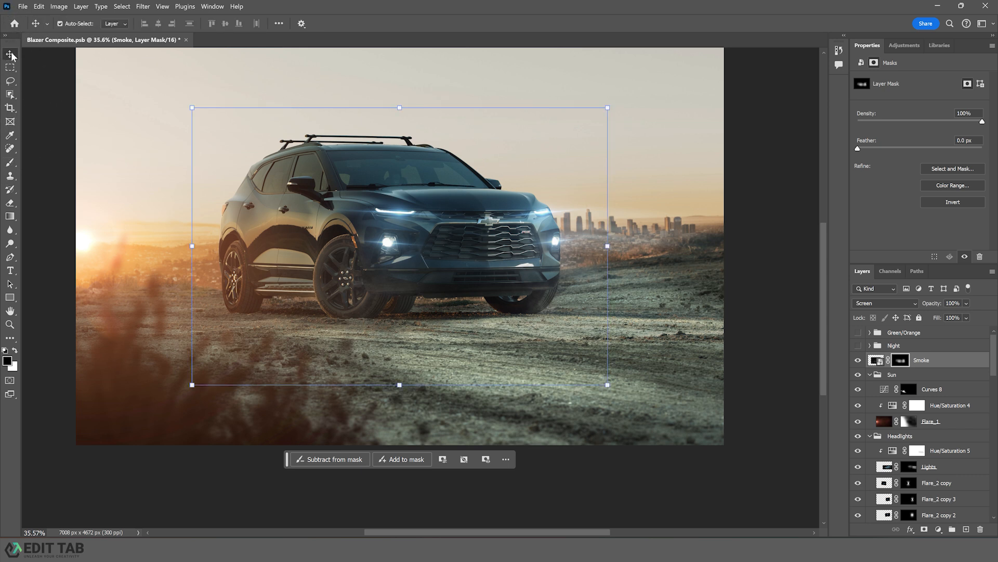
Duplicate the Night group directly above the Smoke layer and make the copy visible.
left_click(921, 346)
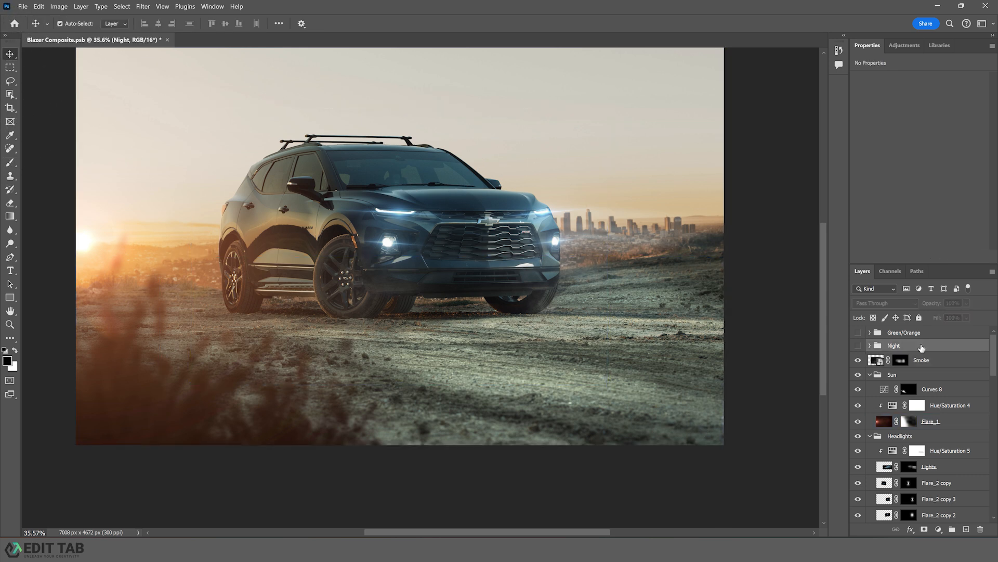
left_click_drag(921, 347, 930, 363)
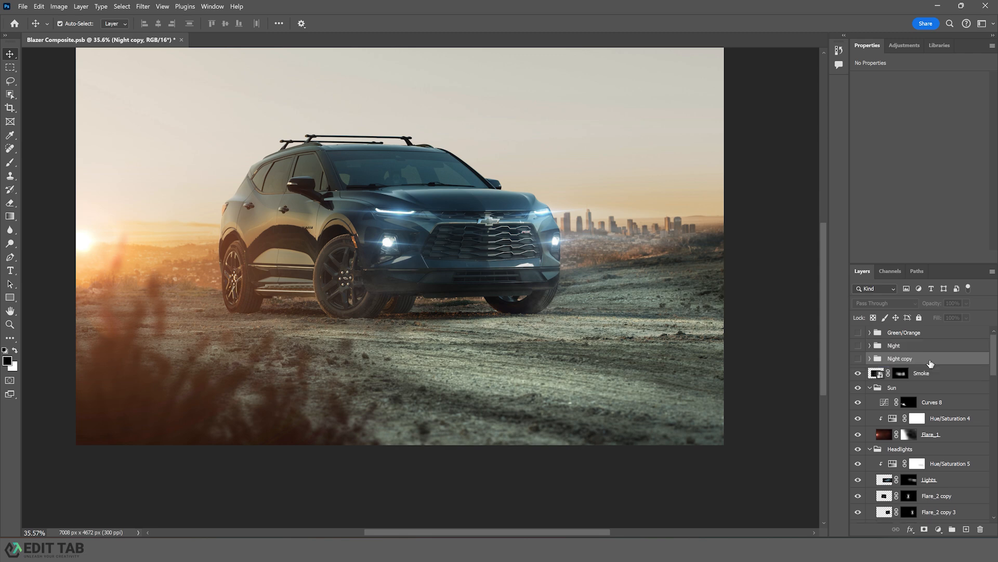
left_click(858, 358)
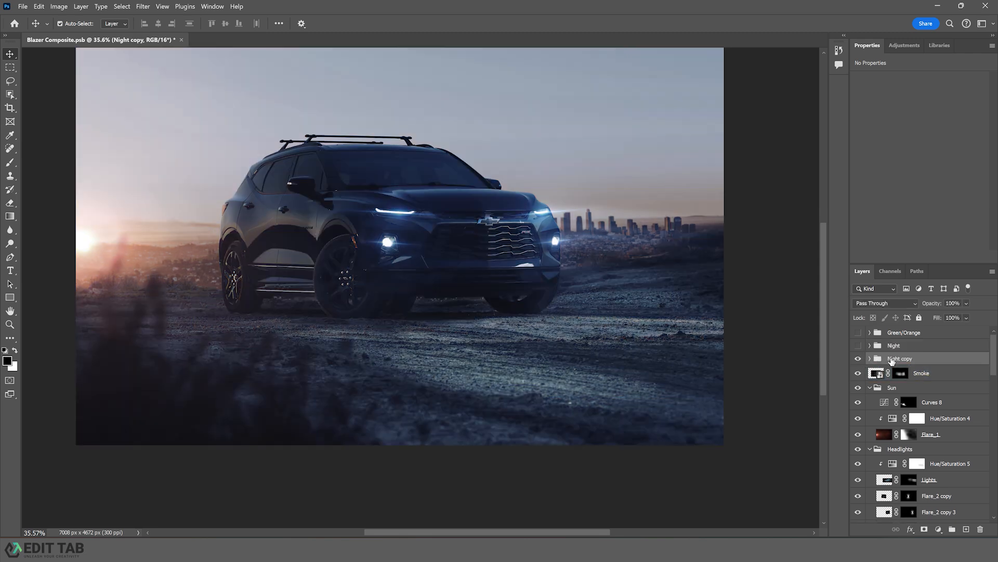
Set the Night copy group's opacity to 45%.
left_click(956, 303)
type("45")
key("Return")
key("Return")
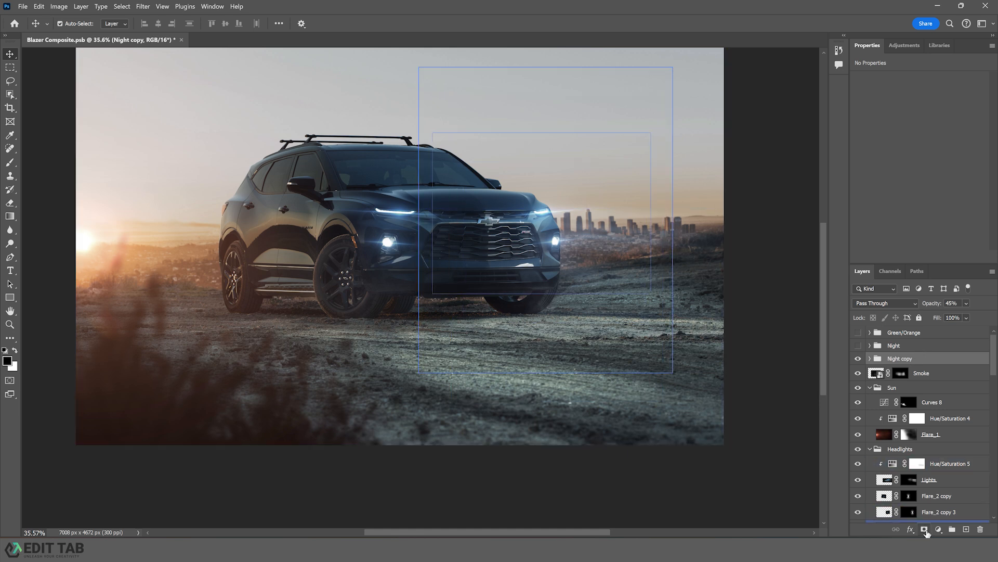
Mask the Night copy group and paint its effect away around the sun with a black 2200 px brush at 100% opacity.
left_click(925, 529)
key("b")
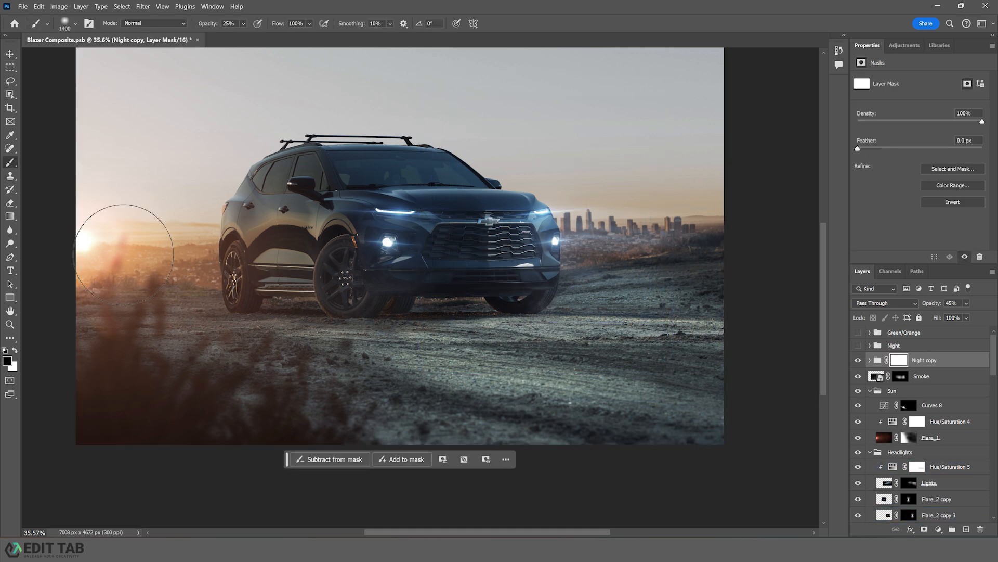
key("bracketright")
key("bracketright")
key("bracketright")
key("bracketright")
key("bracketright")
key("bracketright")
key("bracketright")
key("bracketright")
left_click_drag(244, 23, 414, 57)
left_click(123, 213)
left_click(107, 229)
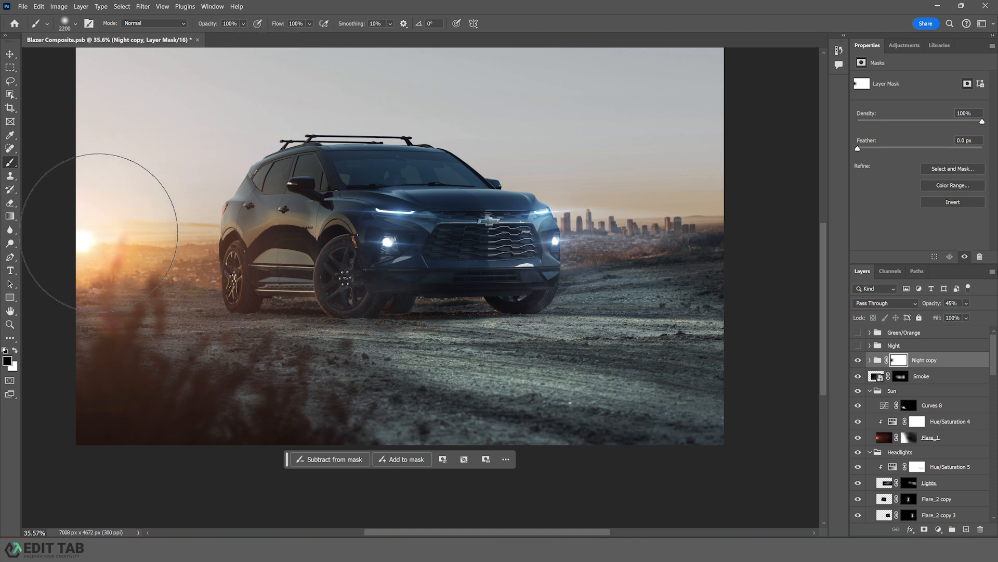
Paint the Night copy group's effect out of the sky on its mask with a black 2800 px brush at 100% opacity.
key("bracketright")
key("bracketright")
key("bracketright")
key("bracketright")
key("bracketright")
key("bracketright")
left_click_drag(179, 134, 189, 55)
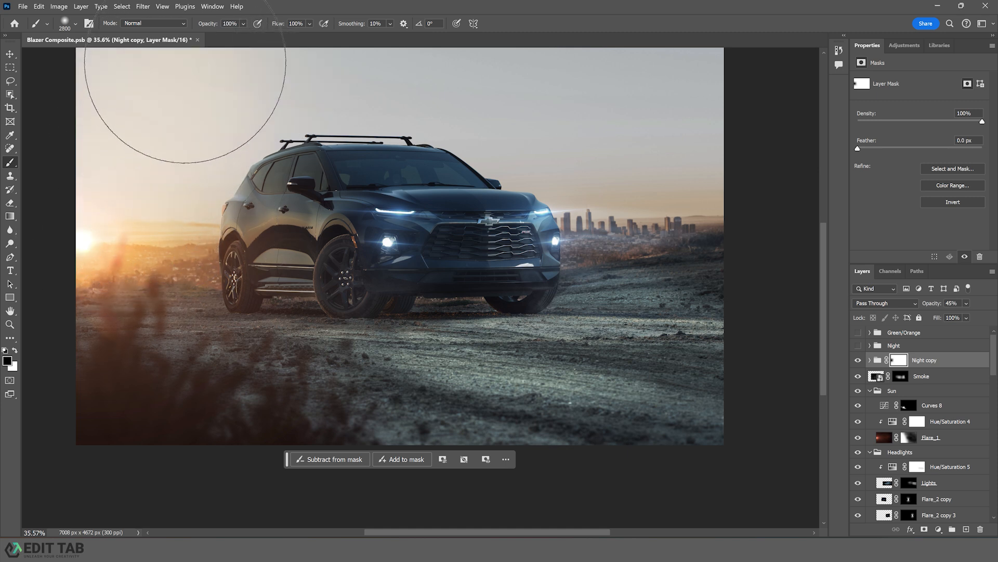
left_click_drag(283, 88, 294, 121)
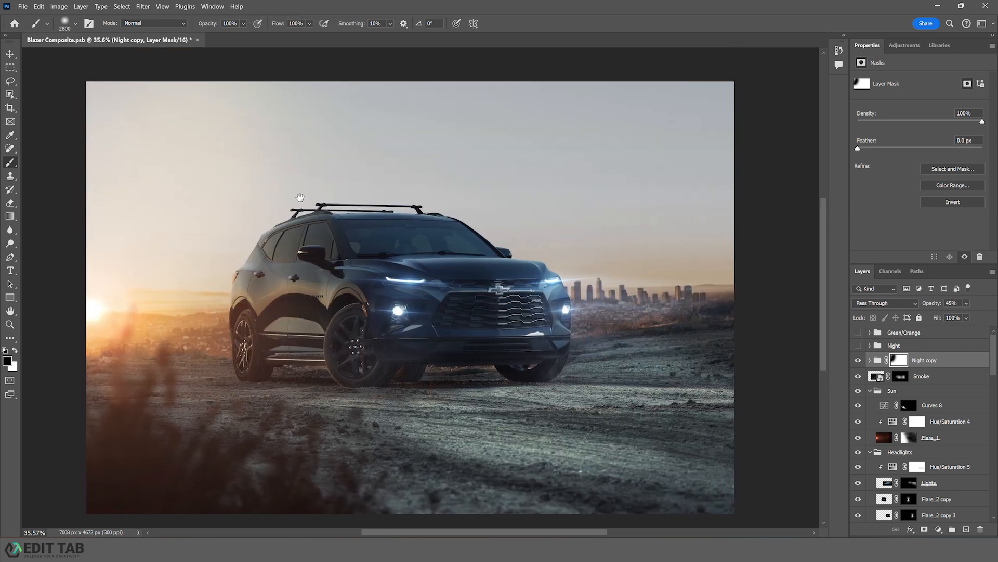
left_click_drag(663, 134, 791, 134)
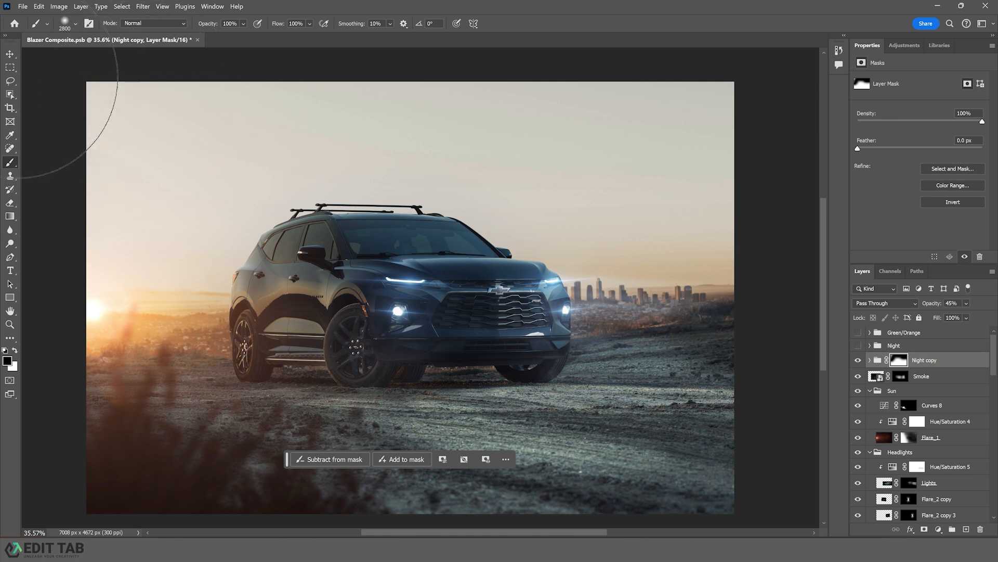
Refine the Night copy mask around the car and foreground at 15% brush opacity, alternating between black and white.
left_click(230, 24)
type("15")
key("Return")
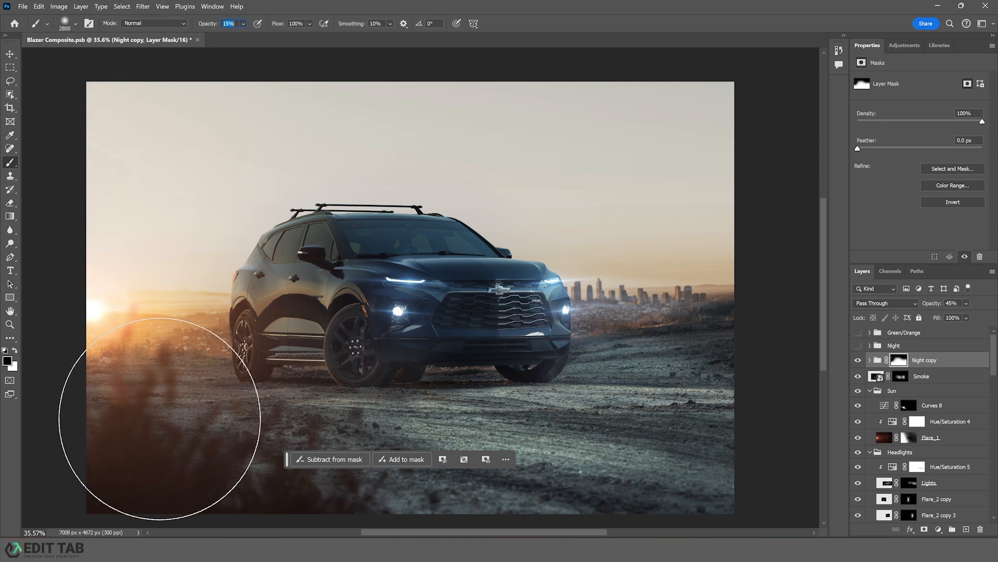
key("Return")
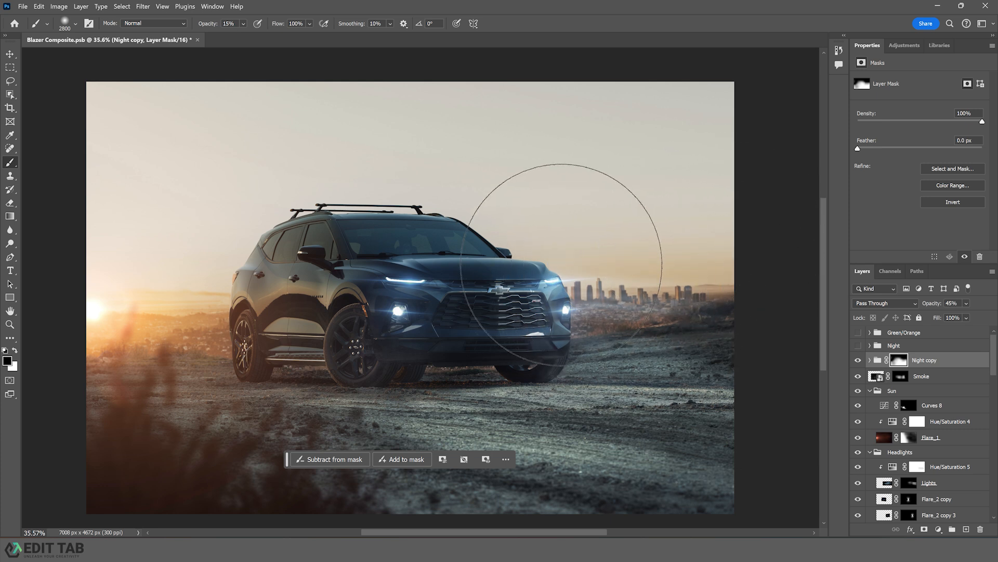
key("x")
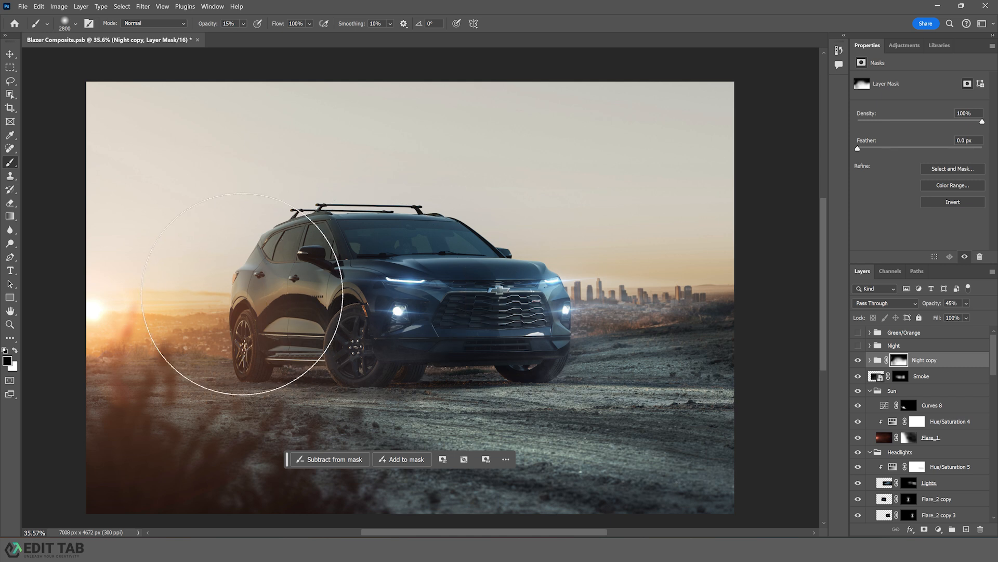
key("x")
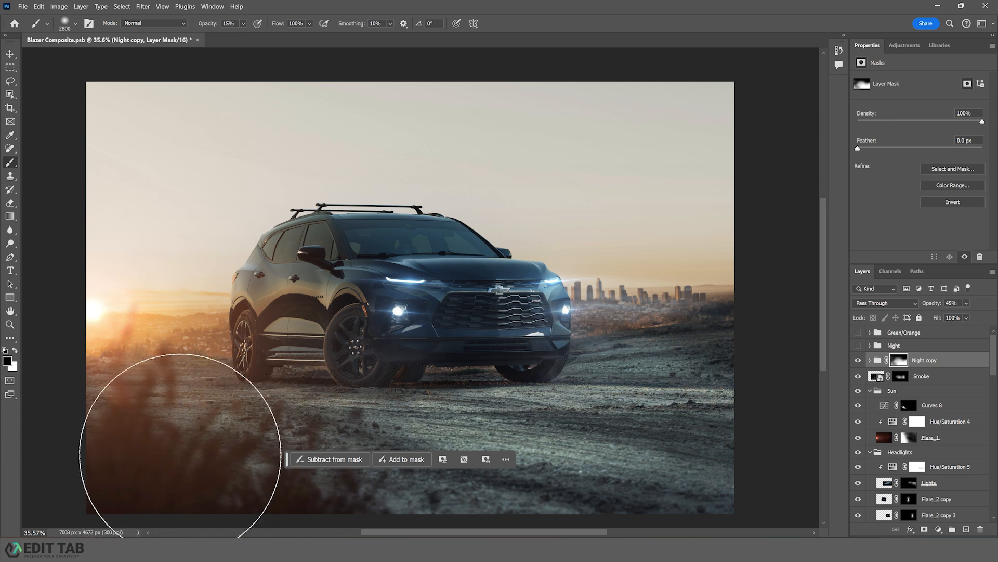
key("x")
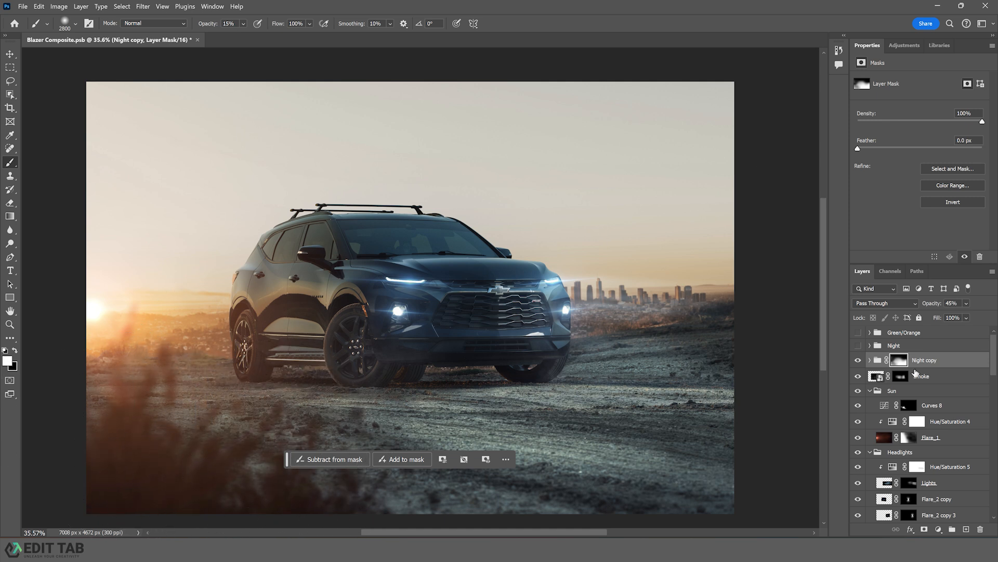
Add a Curves adjustment above the Night copy group, anchor its midpoint and raise the black point to output 5.
left_click(938, 529)
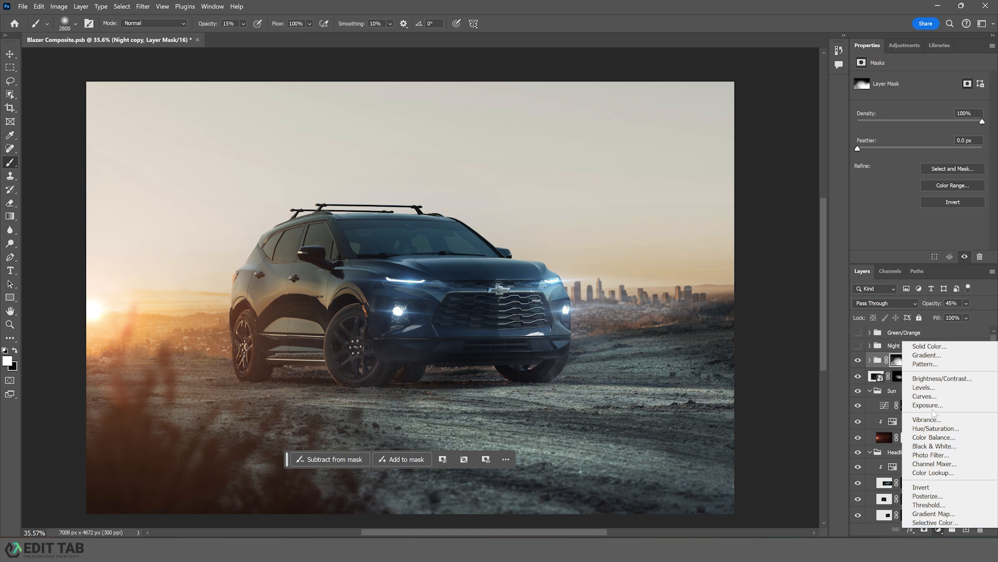
left_click(925, 396)
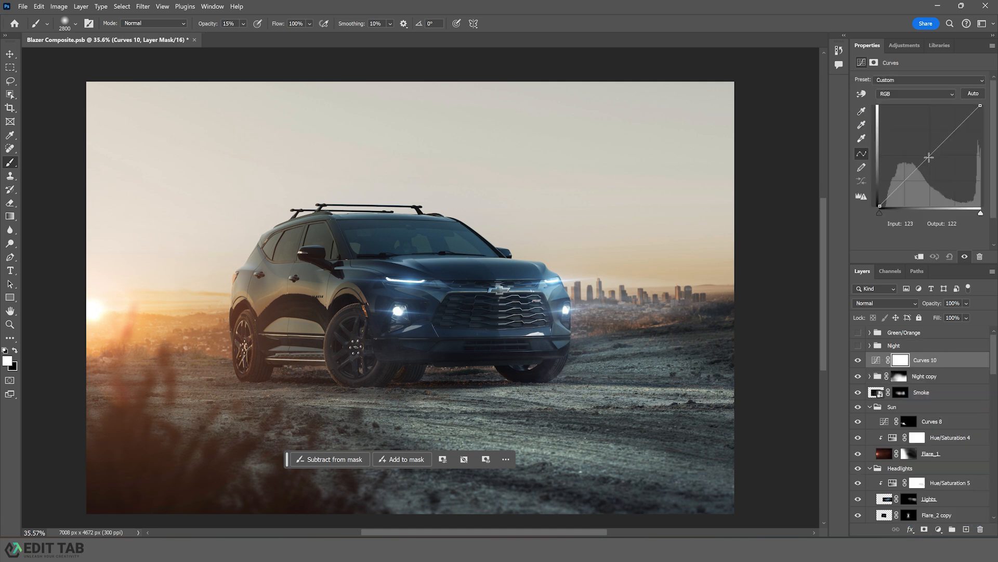
left_click(929, 157)
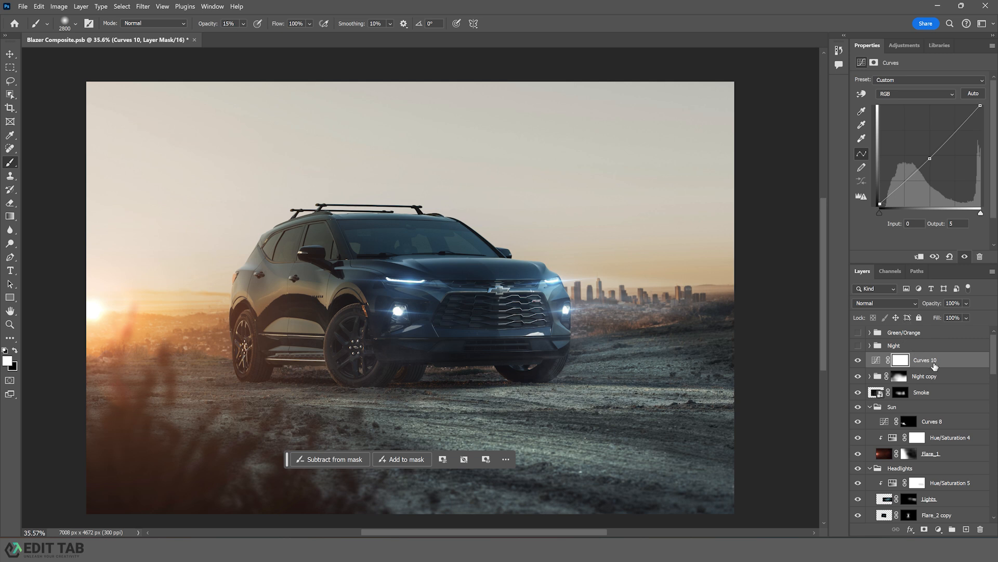
Stamp all visible layers into a new layer and set Contrast to +19 in the Camera Raw Filter.
key("ctrl+alt+shift+e")
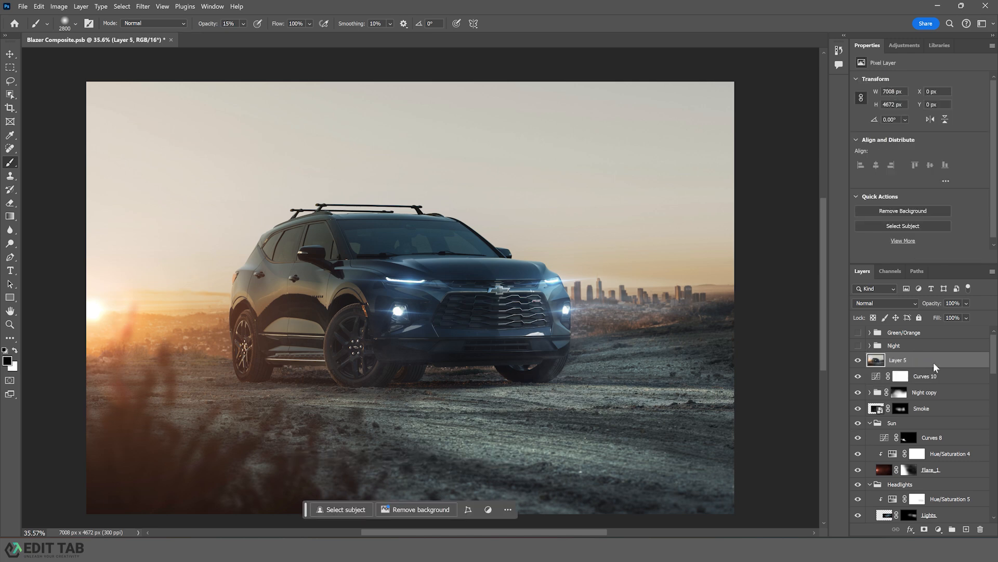
left_click(143, 7)
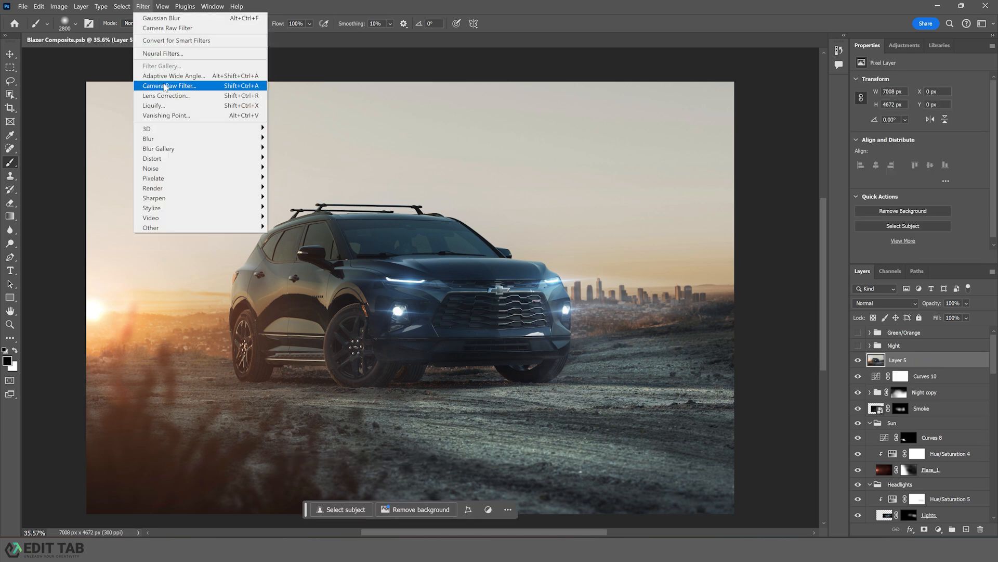
left_click(165, 86)
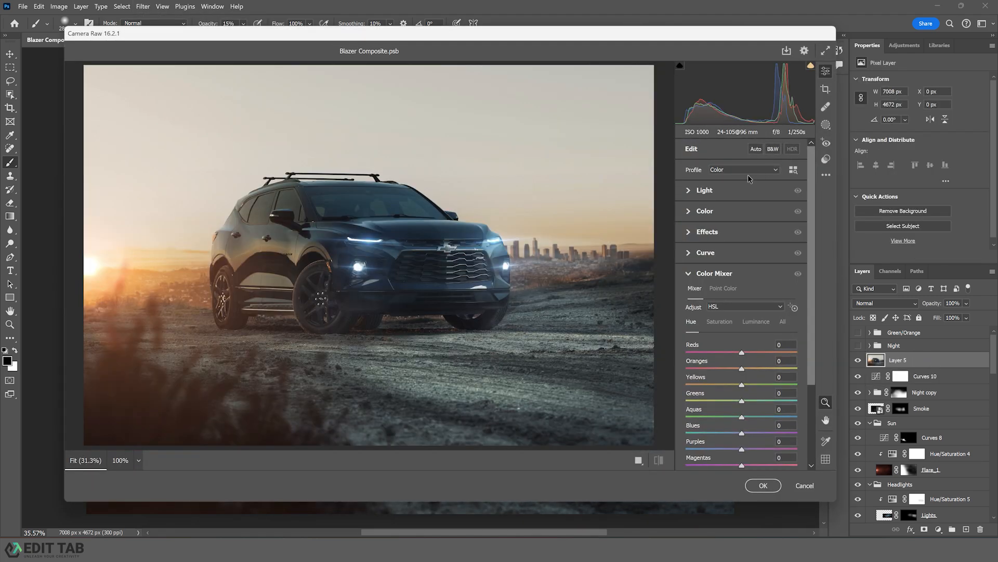
left_click(690, 191)
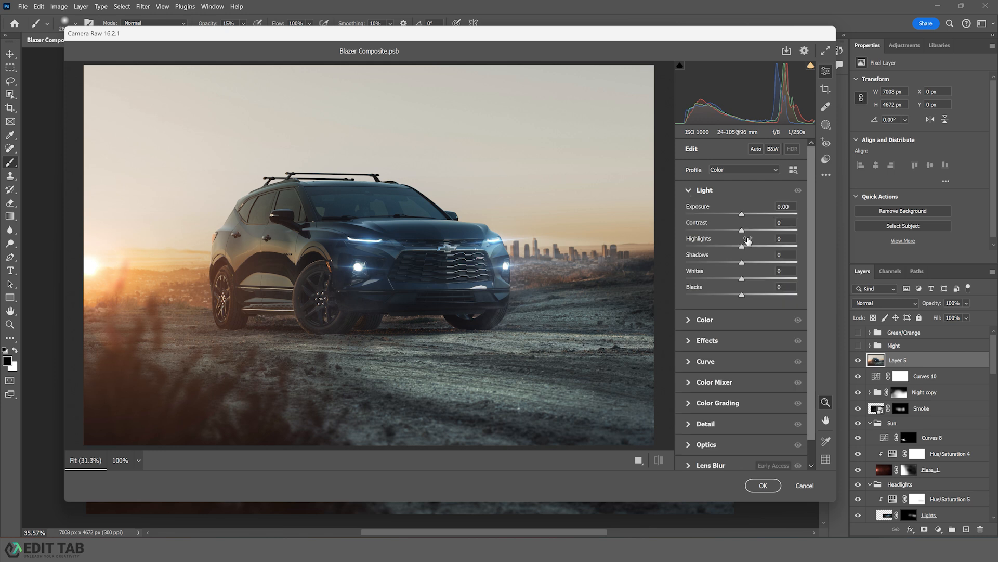
left_click_drag(744, 234, 752, 235)
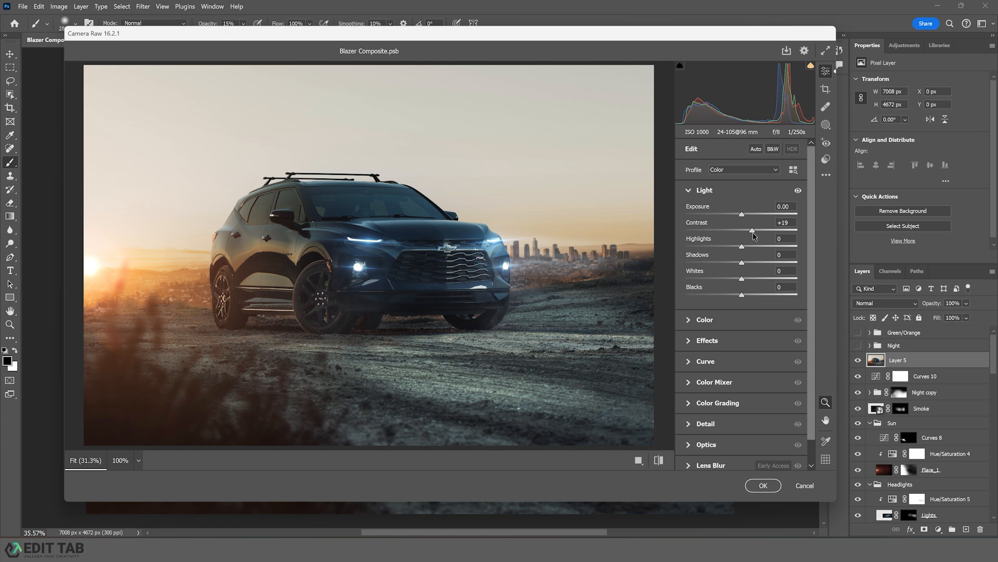
Set Clarity to +7 and Dehaze to +7 in the Camera Raw effects.
left_click(690, 342)
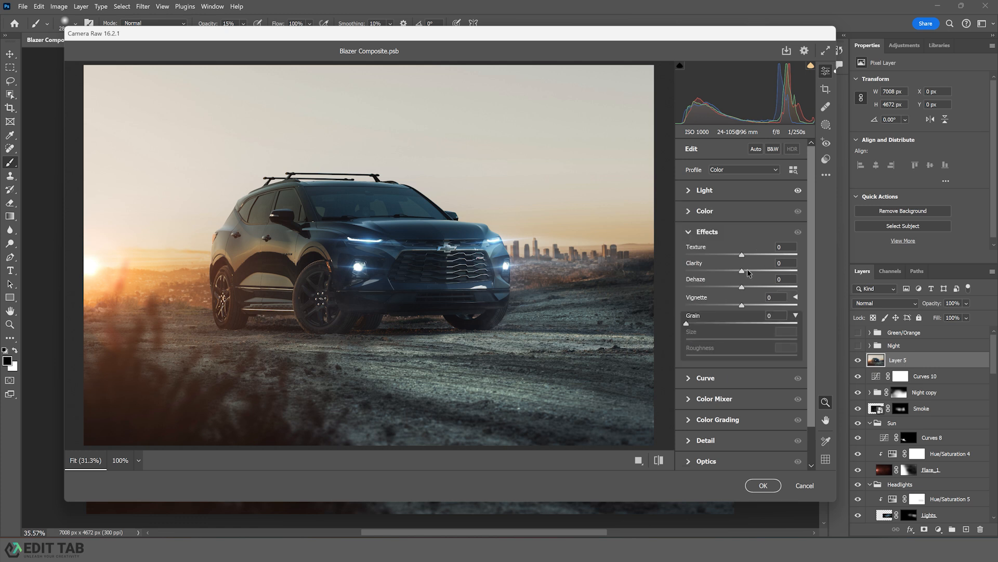
left_click_drag(742, 271, 744, 272)
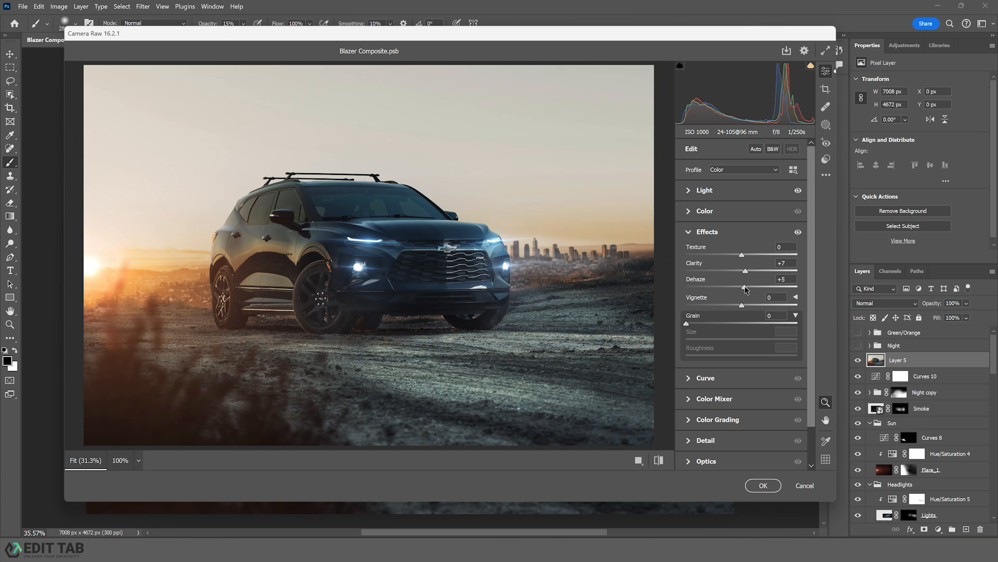
left_click_drag(744, 289, 746, 290)
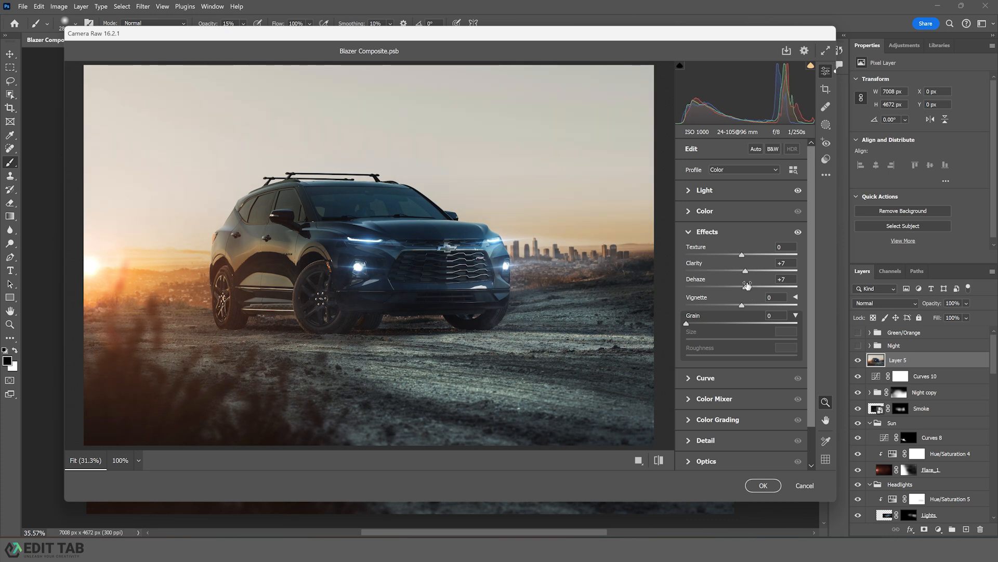
Shift the Reds and Oranges hues in the Color Mixer and apply the Camera Raw Filter.
left_click(691, 399)
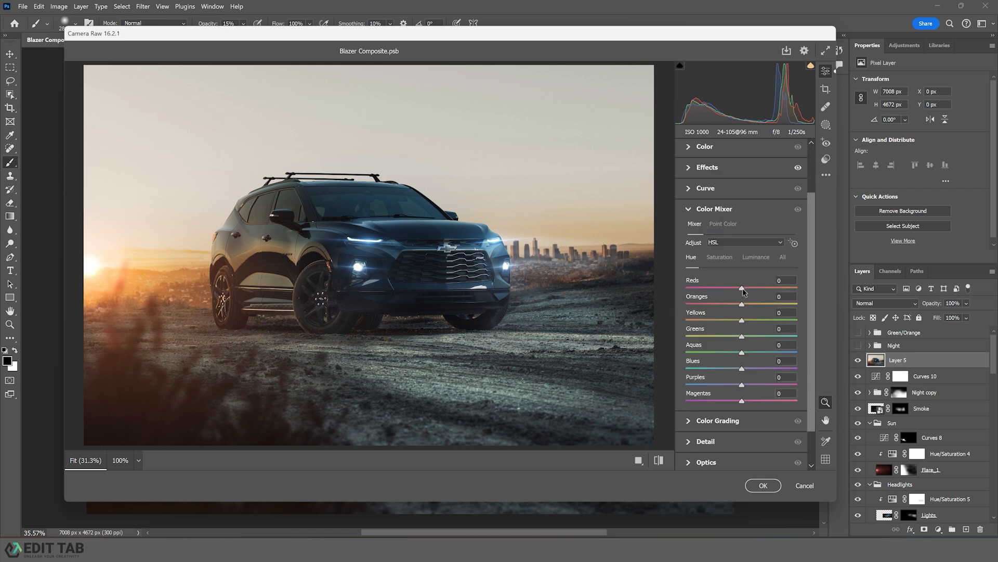
left_click_drag(742, 289, 851, 295)
left_click_drag(744, 308, 737, 308)
left_click(763, 485)
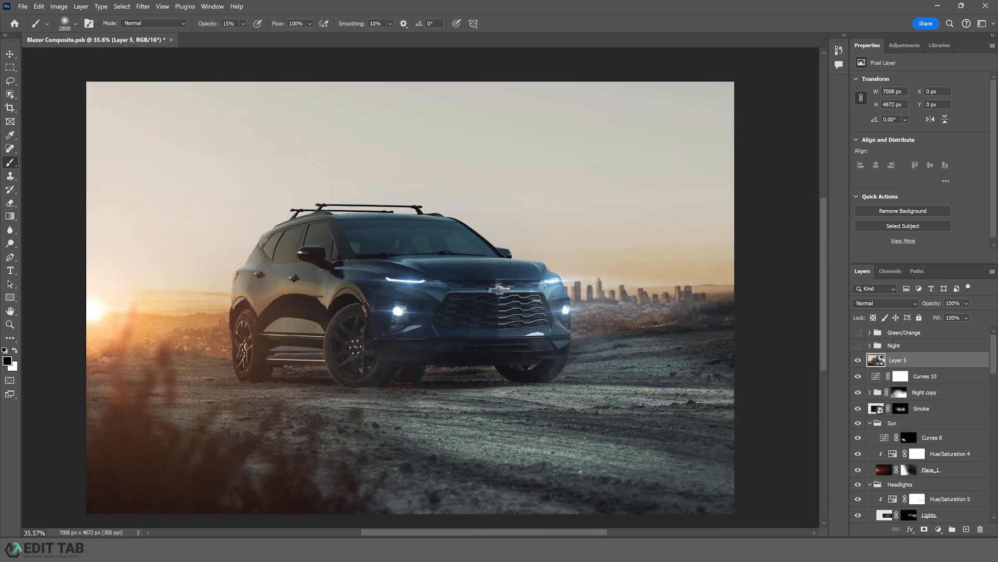
Make the original Night group visible and set its opacity to 15%.
left_click(858, 346)
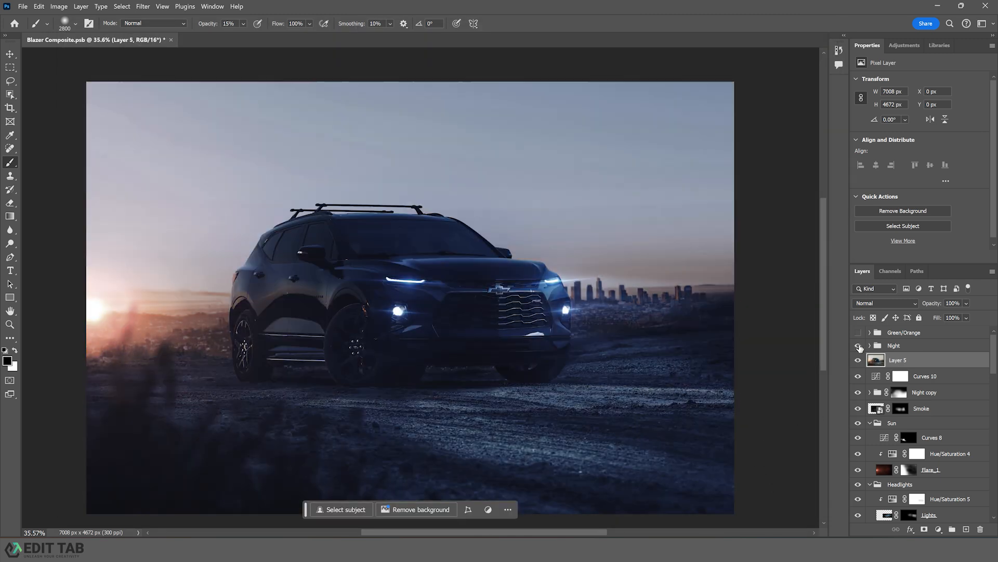
left_click(890, 345)
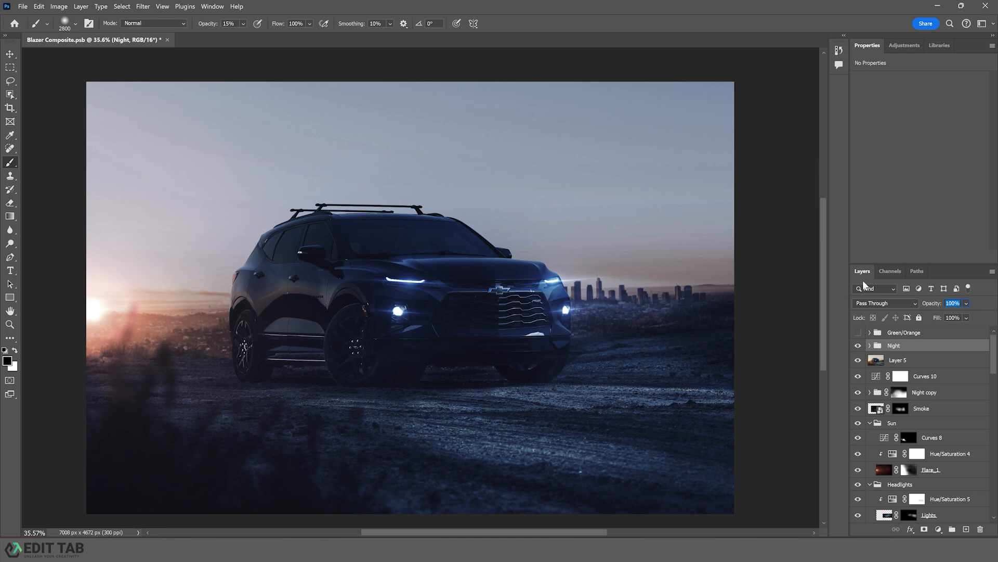
type("15")
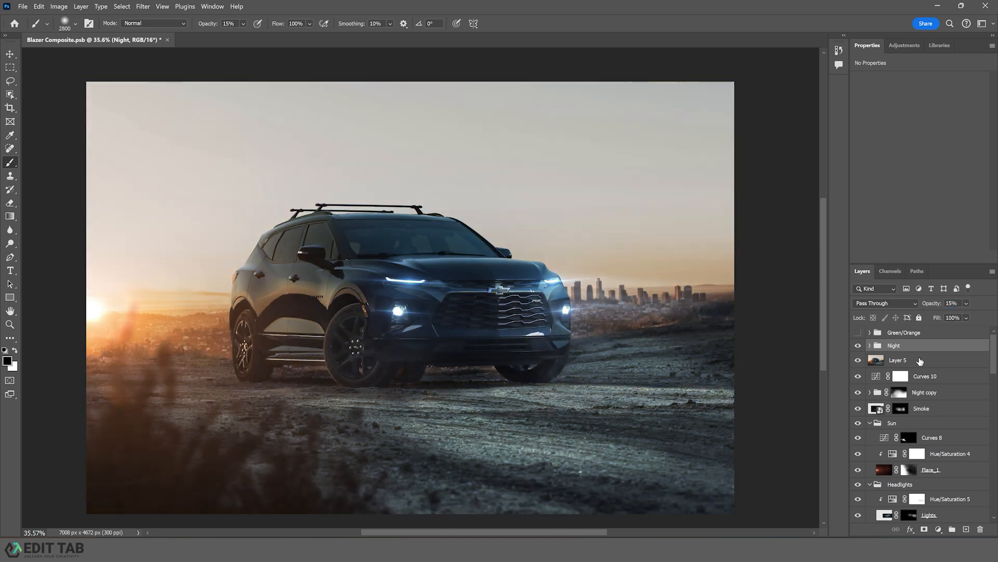
Add a Curves adjustment above the stamped layer and move its white point to input 230, output 255.
left_click(919, 361)
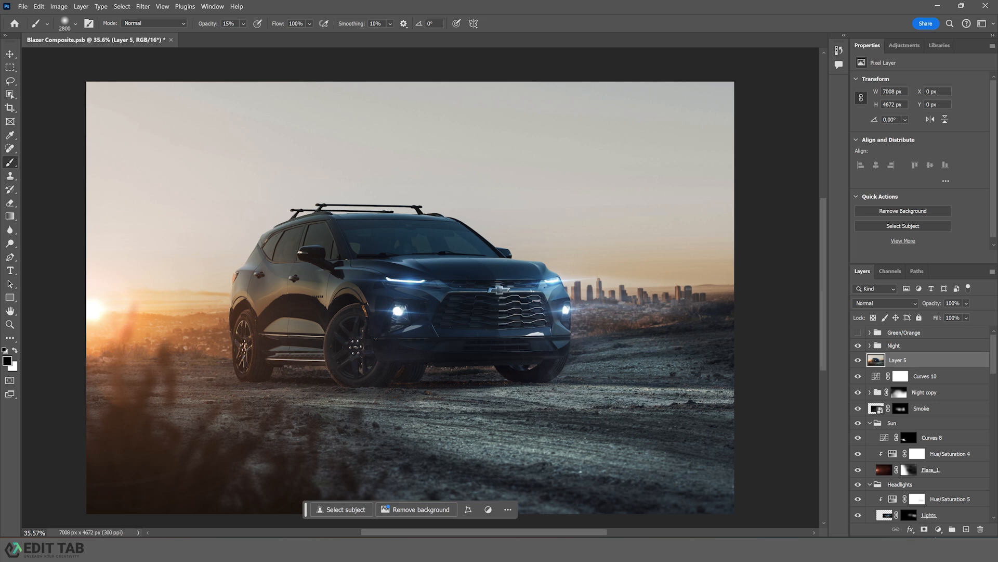
left_click(939, 529)
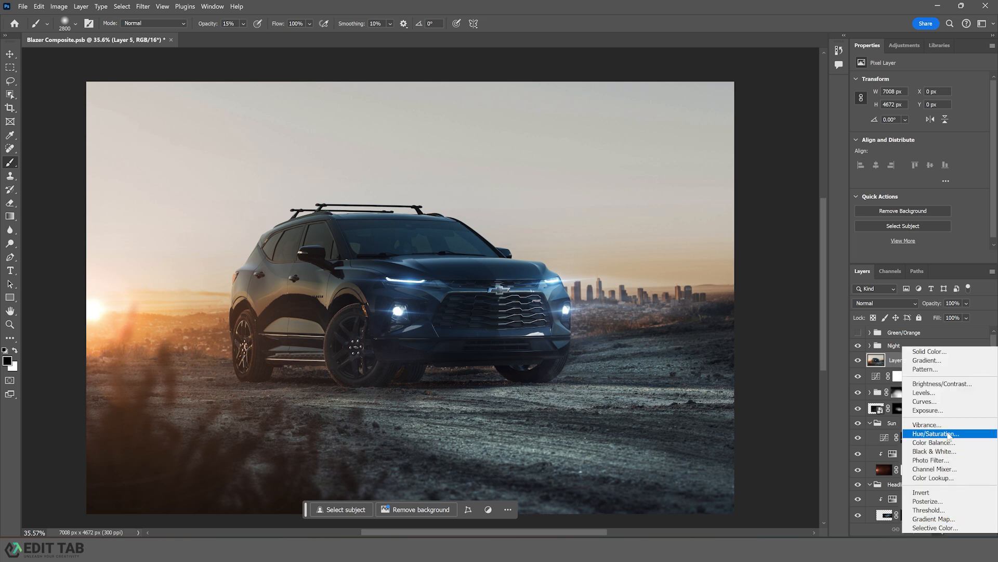
left_click(936, 402)
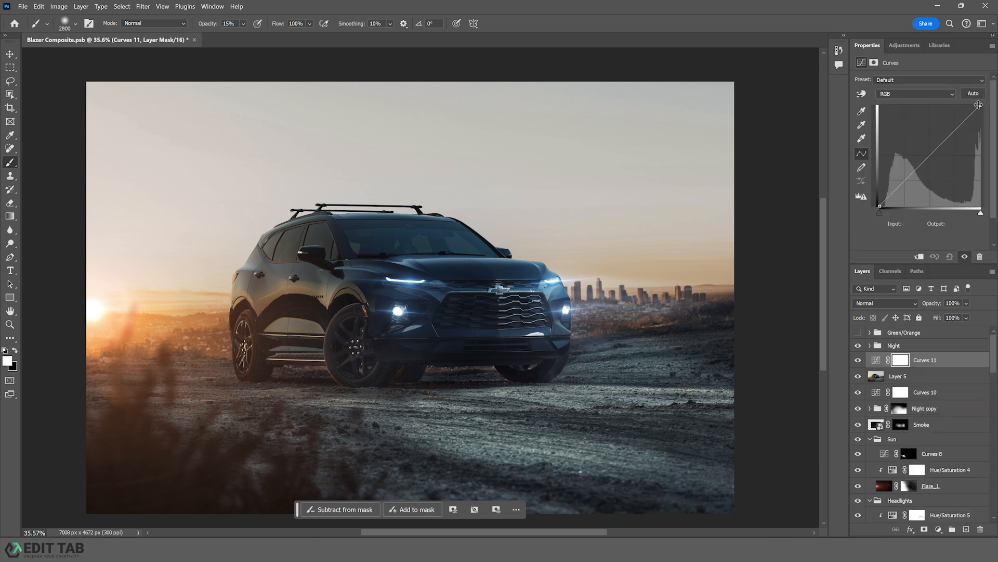
left_click_drag(979, 106, 971, 105)
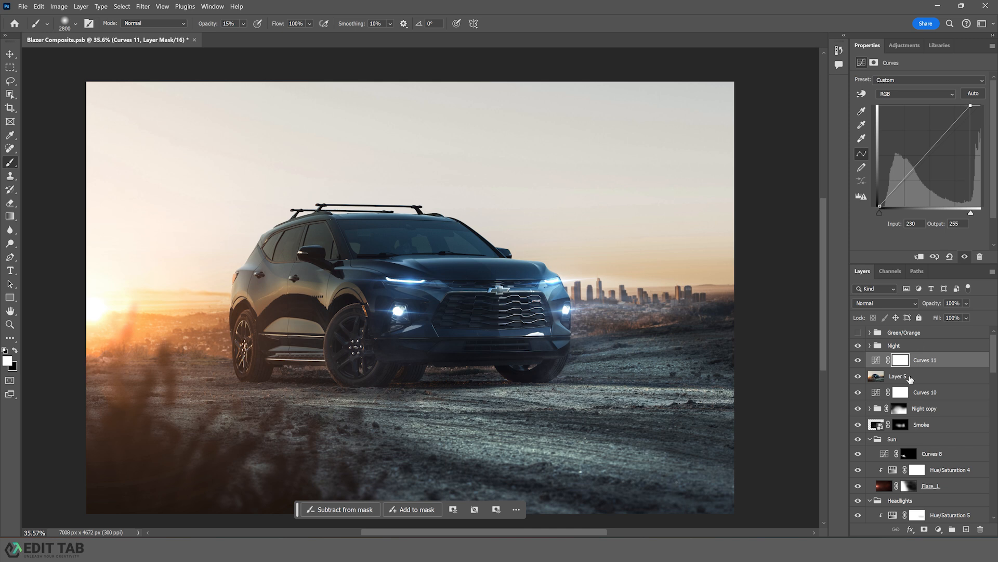
Invert the new Curves mask and paint white over the headlight-lit ground with a 2800 px brush, raising its opacity from 15% to 55% and 100%.
key("ctrl+i")
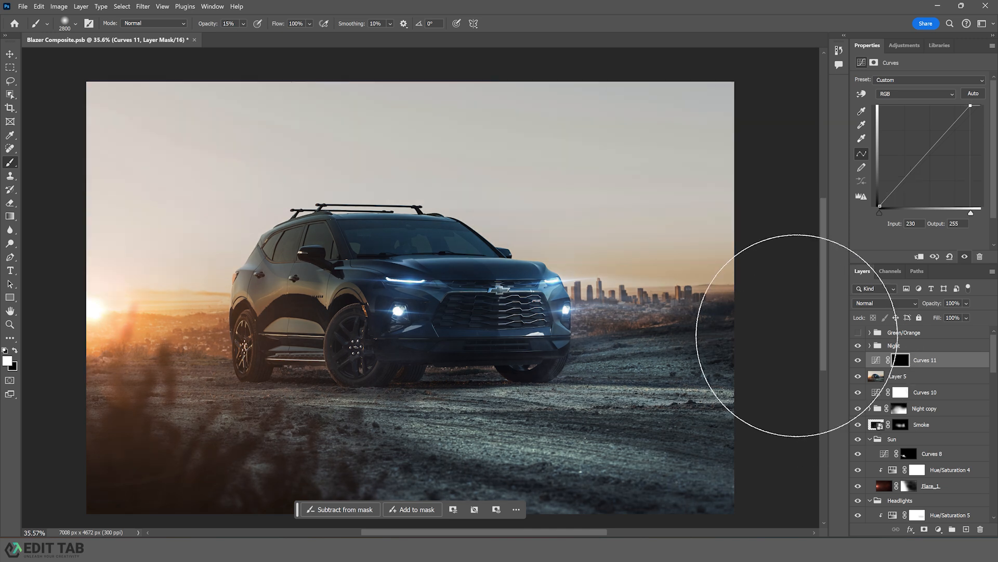
left_click_drag(522, 431, 684, 433)
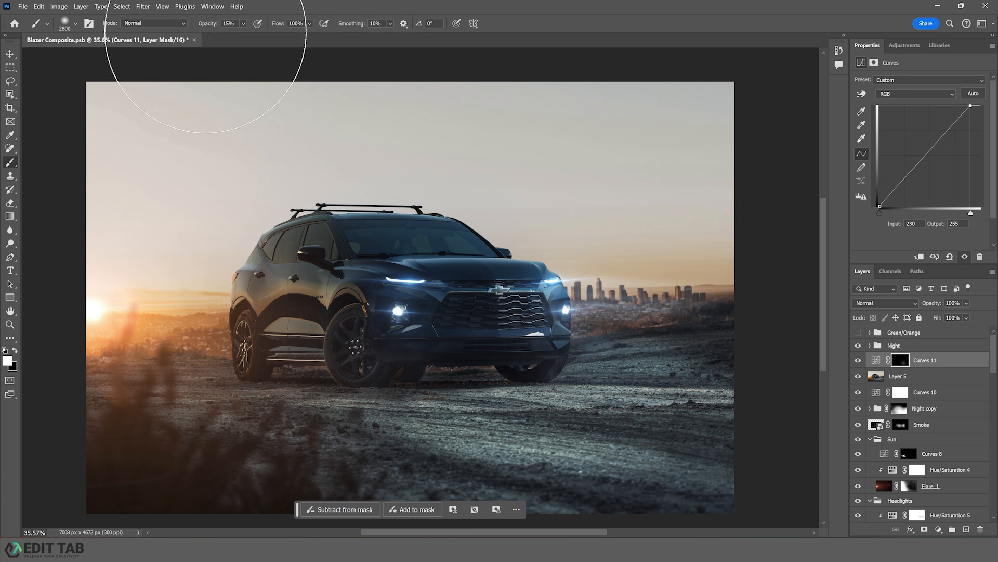
left_click_drag(243, 24, 278, 50)
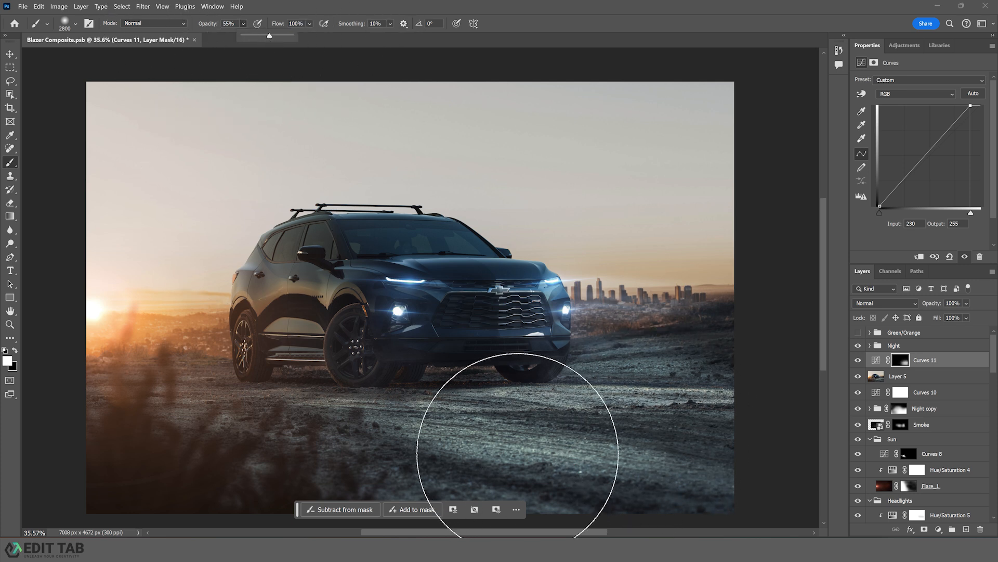
left_click(243, 24)
left_click_drag(259, 35, 282, 35)
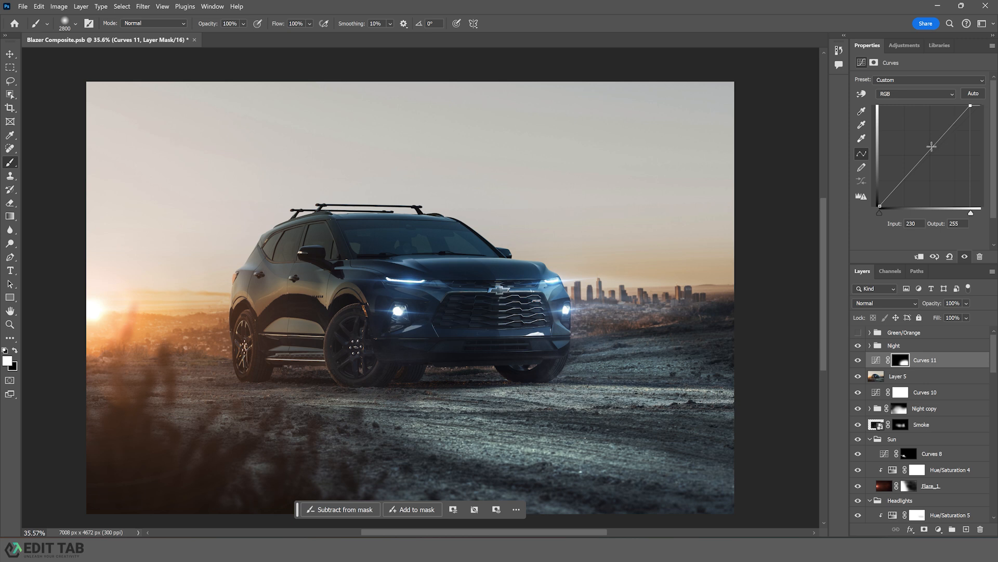
Shape the ground-brightening curve with points at input 120, output 144 and input 43, output 53, and toggle the layer to compare.
left_click_drag(928, 152, 927, 148)
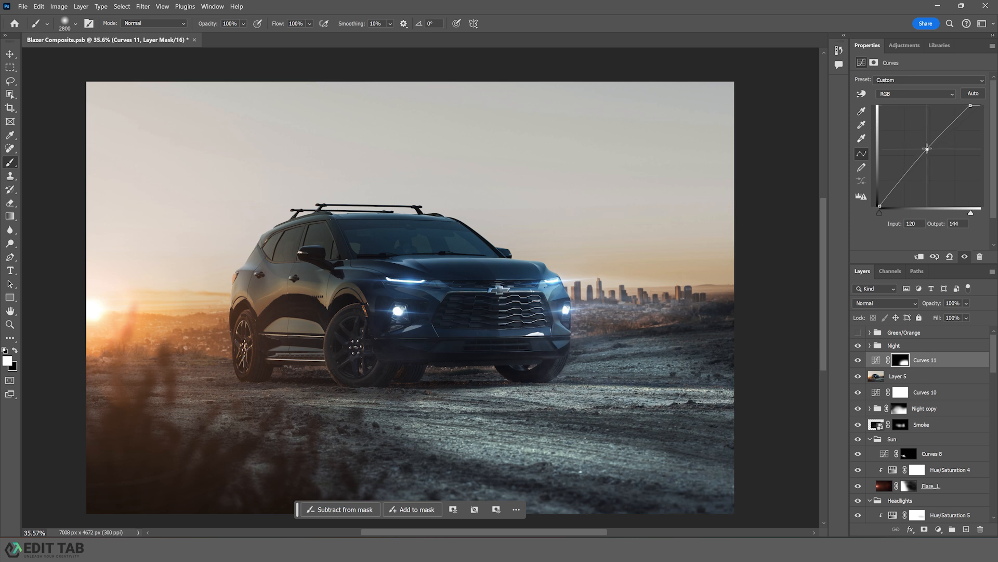
left_click_drag(901, 179, 897, 183)
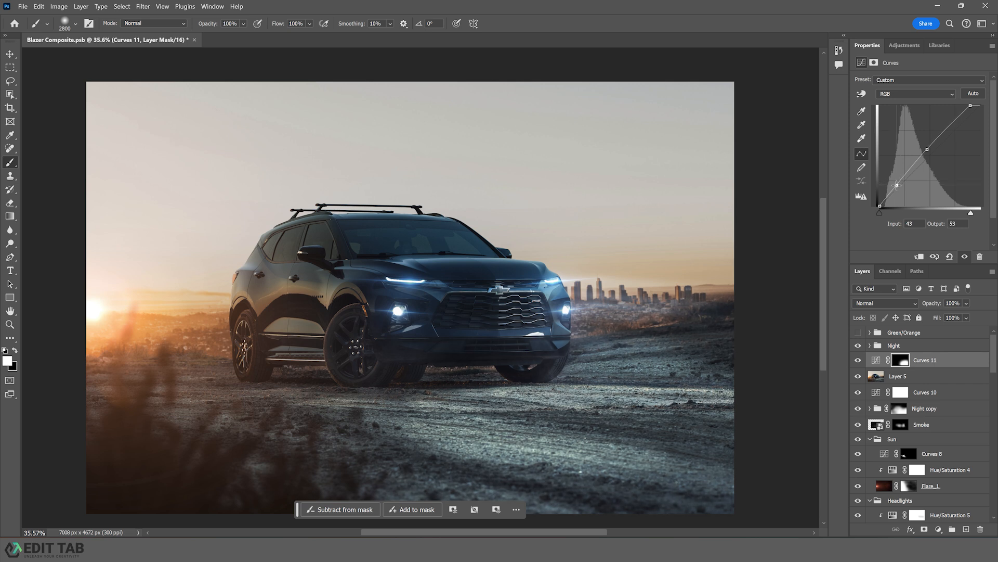
left_click(857, 360)
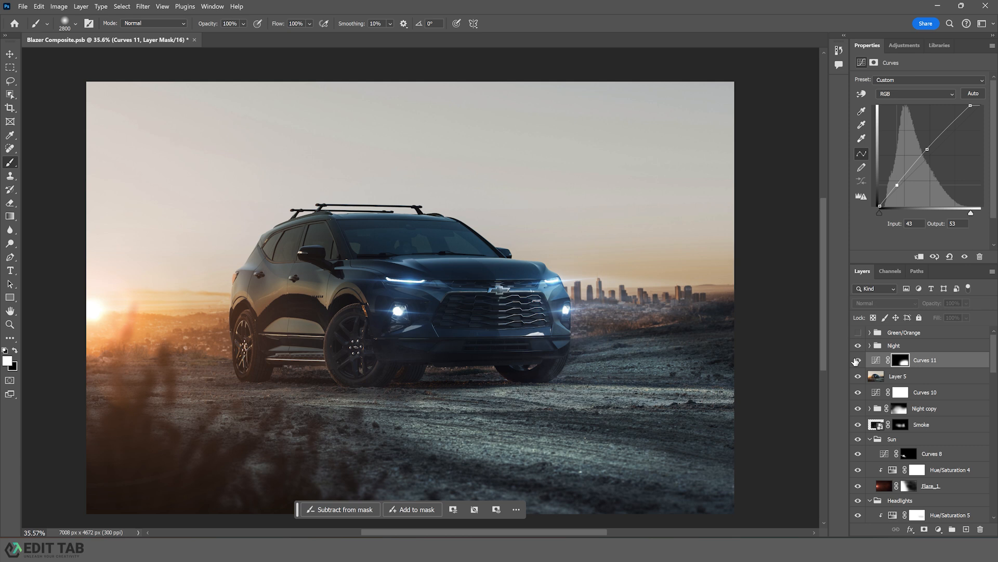
Reduce the brush to 1100 px and paint white on the ground-brightening Curves mask along the image's right ground edge.
left_click(857, 361)
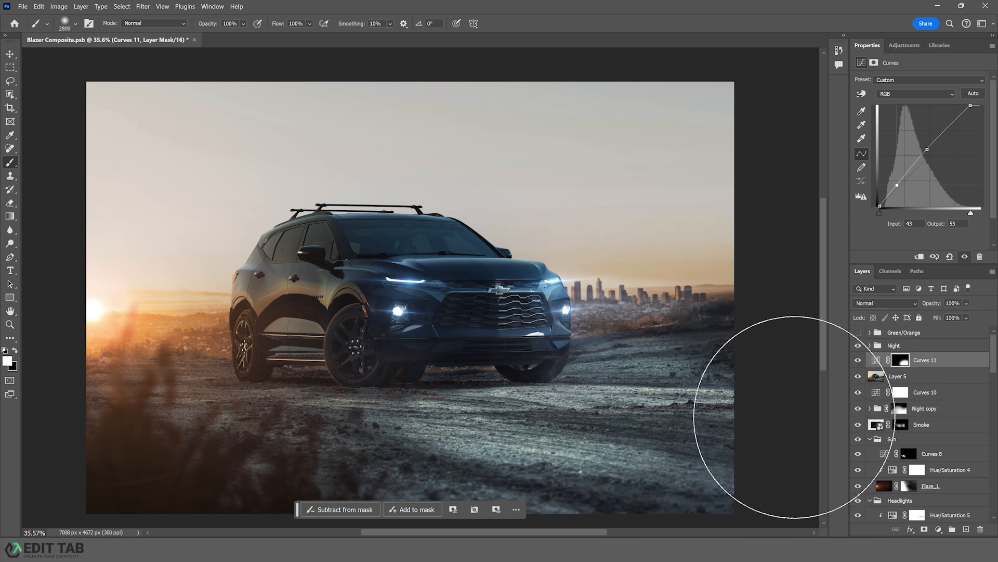
key("bracketleft")
key("bracketleft")
key("bracketleft")
key("bracketleft")
key("bracketleft")
key("bracketleft")
key("bracketleft")
key("bracketleft")
key("bracketleft")
key("bracketleft")
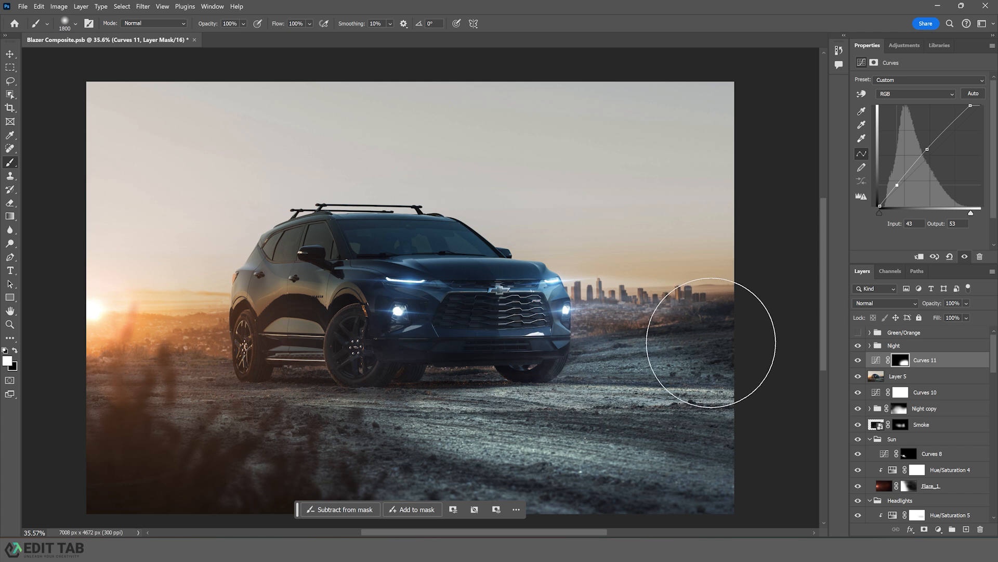
key("bracketleft")
key("bracketleft")
key("bracketleft")
key("bracketleft")
key("bracketleft")
key("bracketleft")
key("bracketleft")
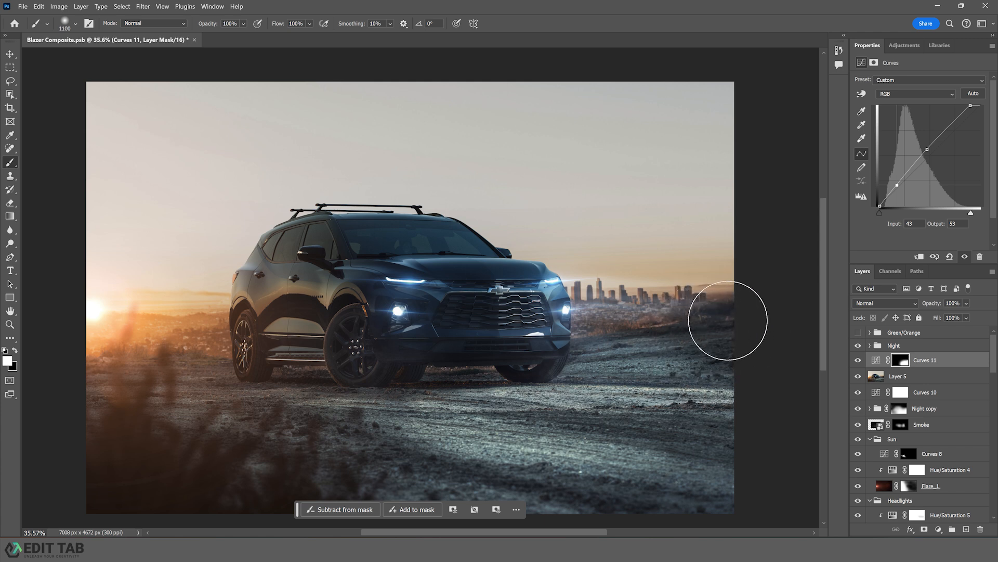
mouse_move(743, 405)
left_mouse_down()
mouse_move(775, 379)
mouse_move(754, 357)
mouse_move(725, 354)
mouse_move(716, 386)
left_mouse_up()
left_click_drag(482, 318, 490, 334)
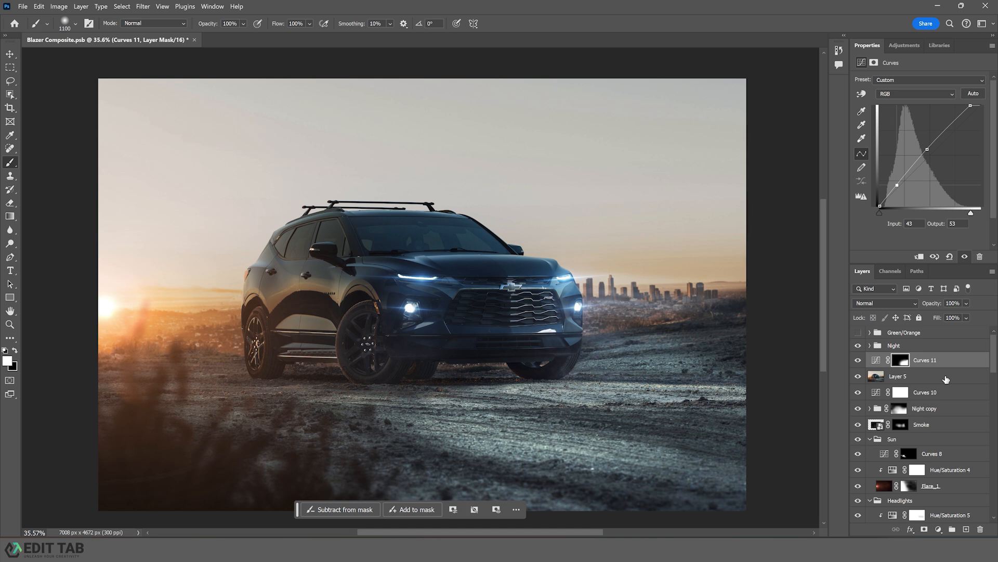
Hide the Night group and stamp all visible layers into a new layer above the ground-brightening Curves.
left_click(858, 345)
key("ctrl+2")
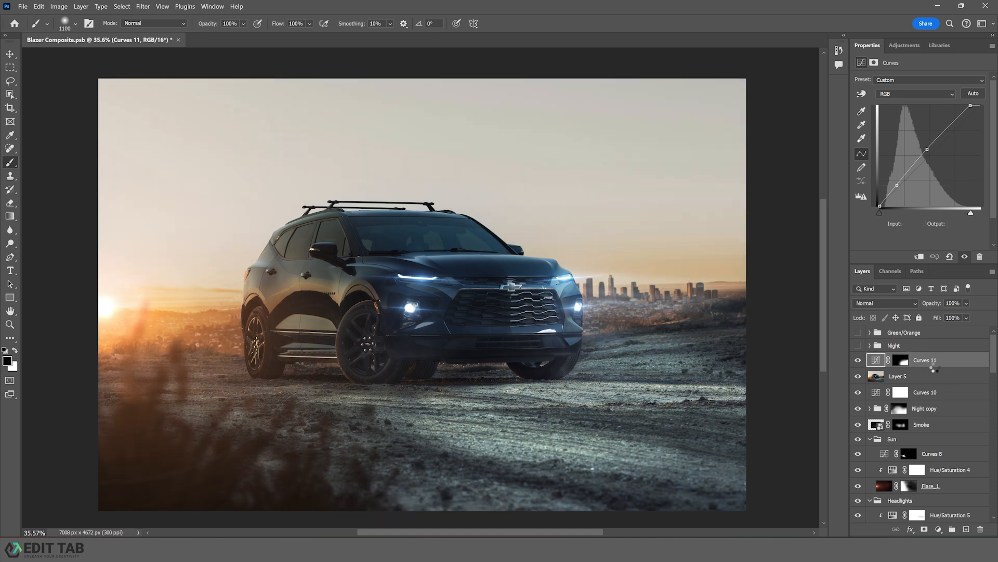
key("ctrl+alt+shift+e")
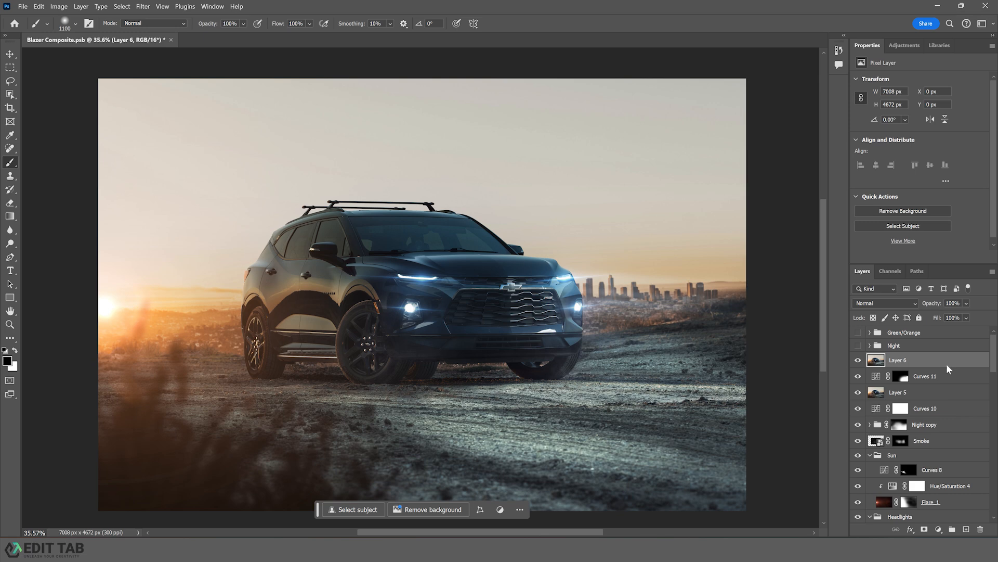
Apply a High Pass filter with a 1 px radius to the stamped layer and set its blend mode to Overlay.
left_click(142, 6)
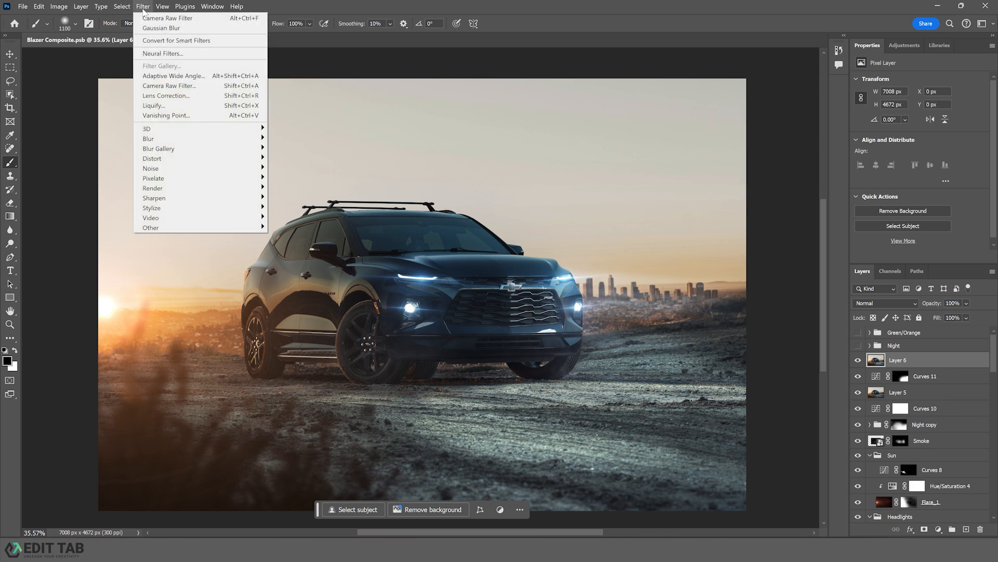
mouse_move(169, 227)
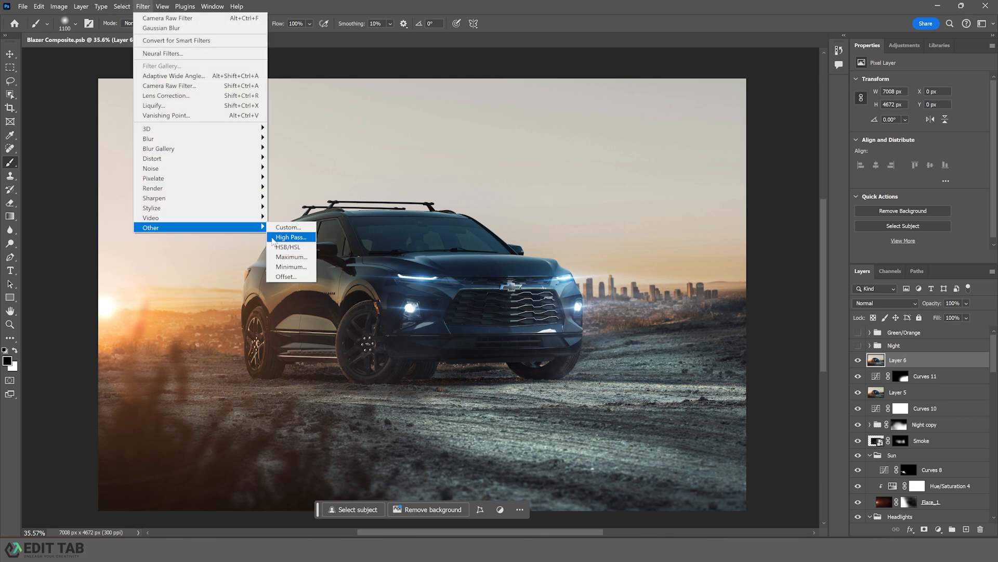
left_click(275, 238)
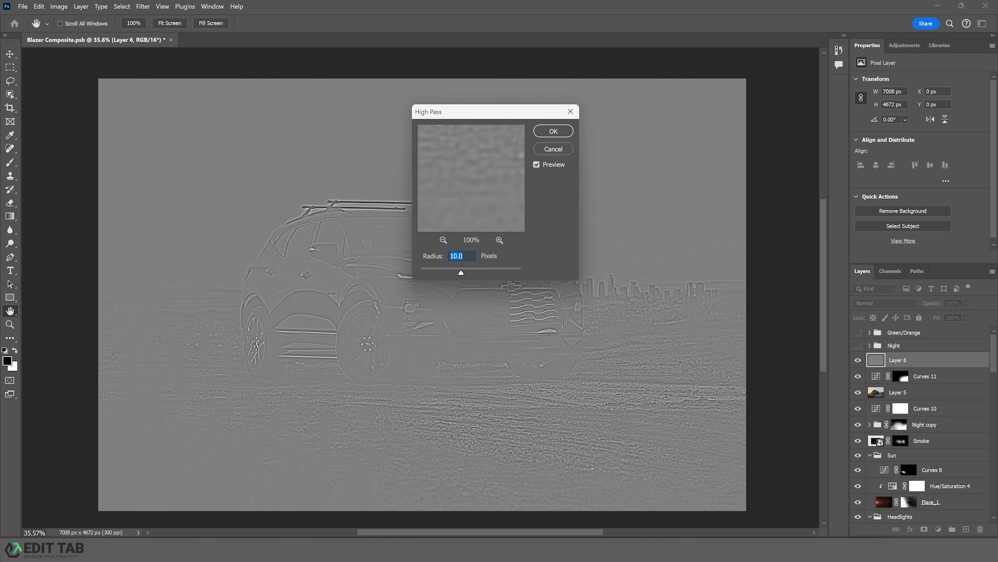
type("1")
left_click(553, 131)
key("b")
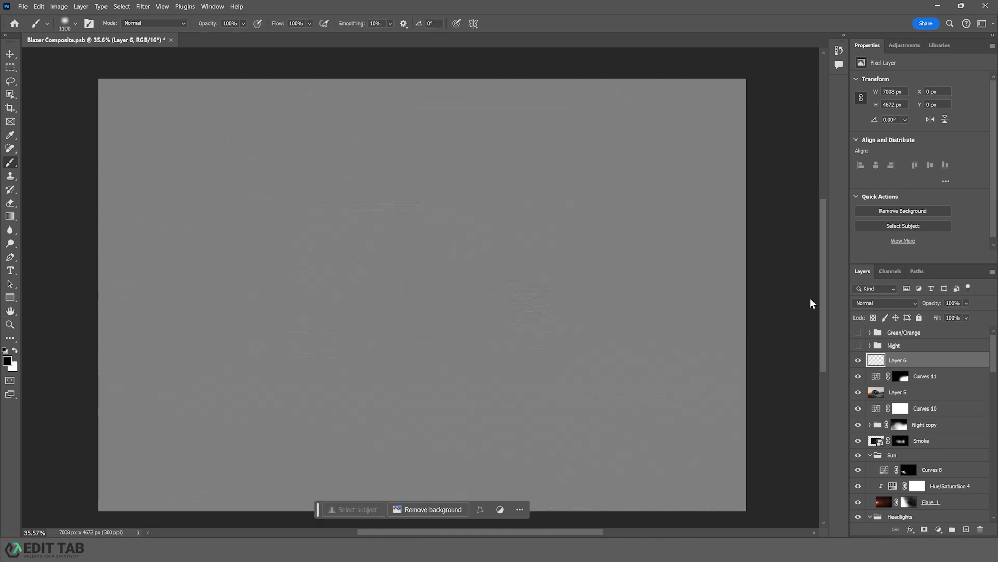
left_click(884, 303)
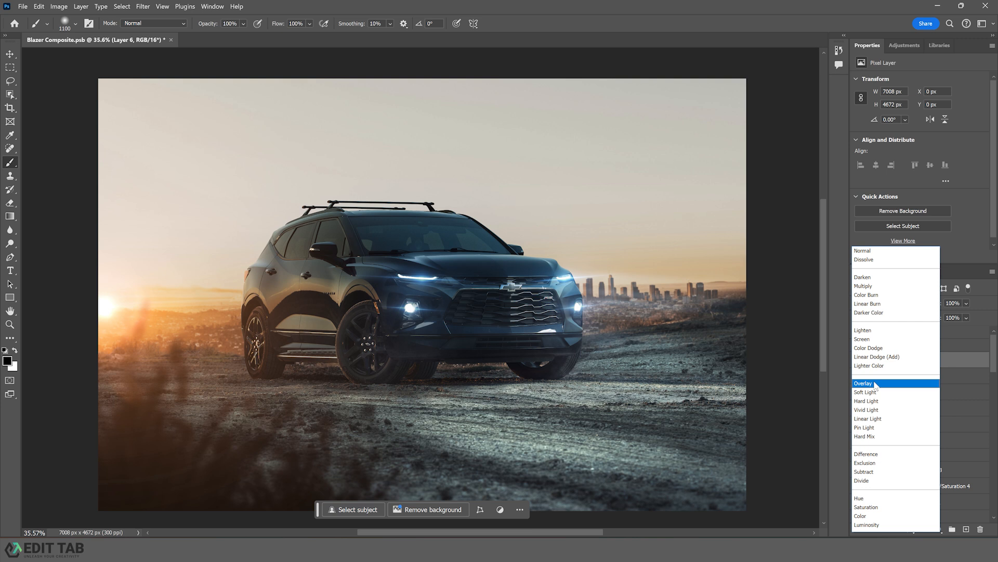
left_click(875, 383)
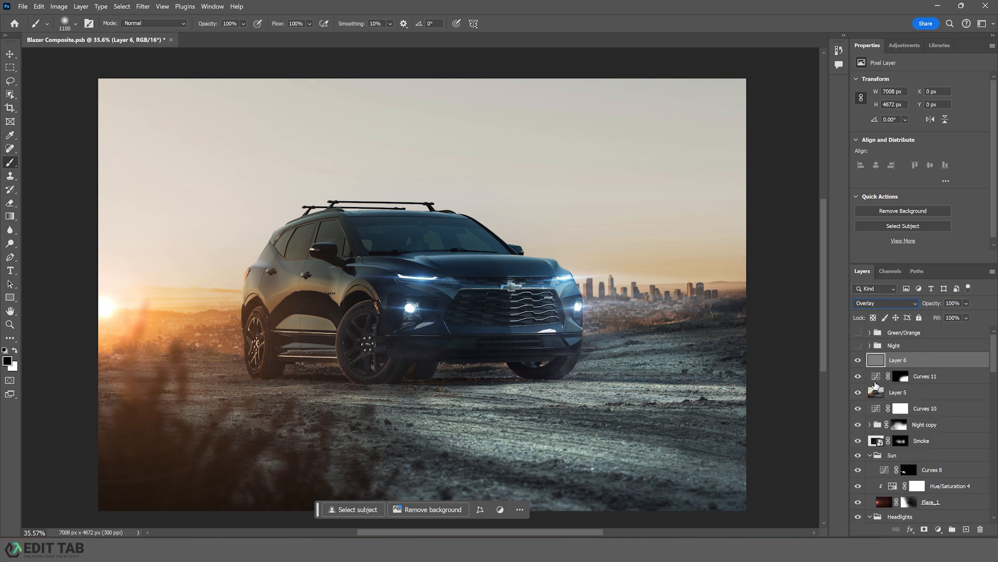
Duplicate the High Pass layer, stamp the visible layers on top, and make the Night group visible again.
key("ctrl+j")
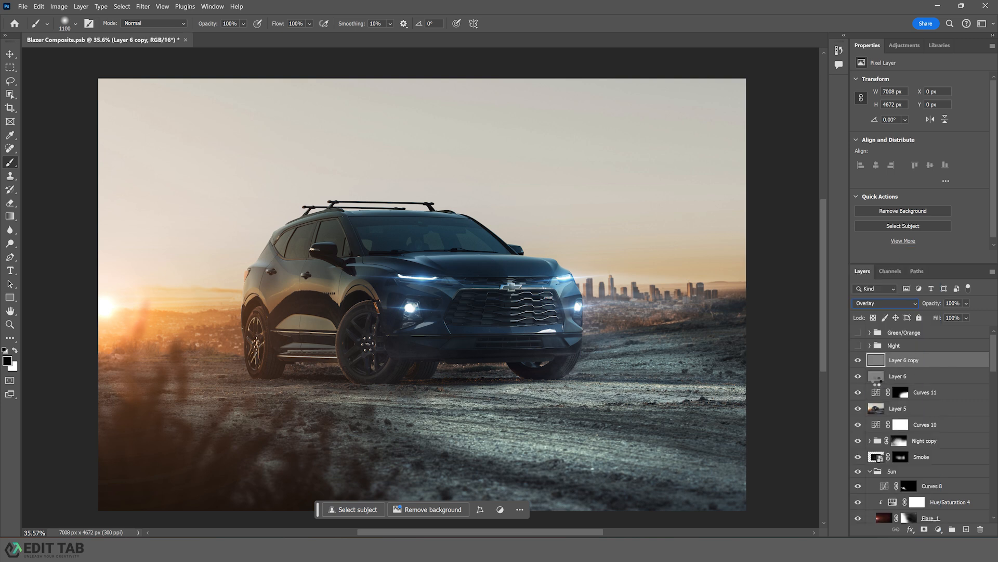
key("ctrl+shift+alt+e")
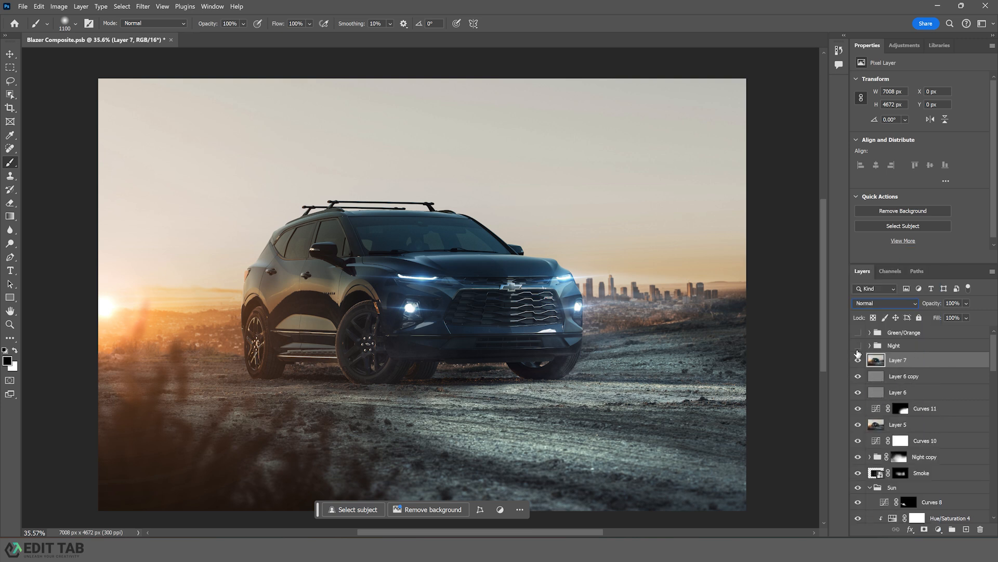
left_click(858, 346)
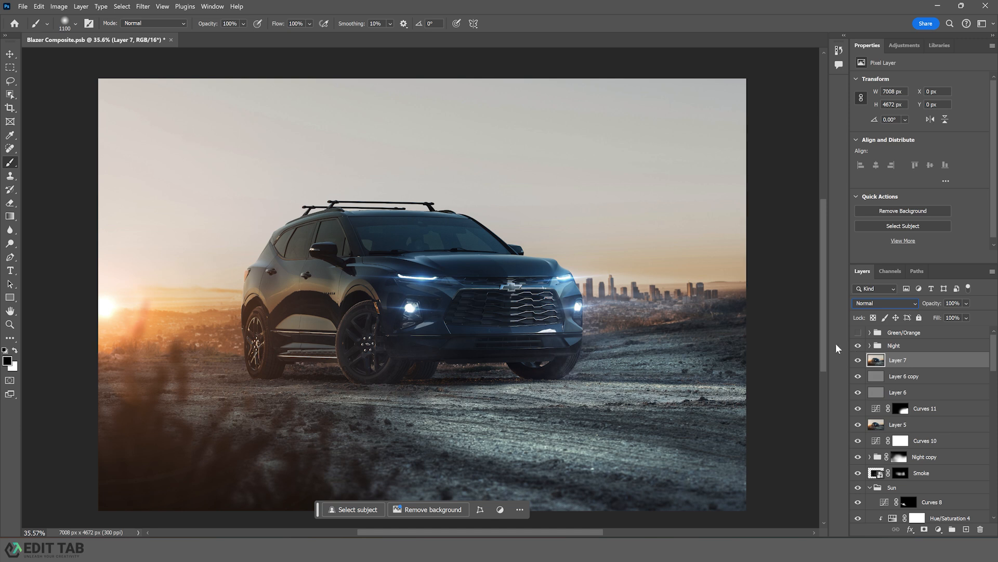
left_click_drag(671, 340, 658, 331)
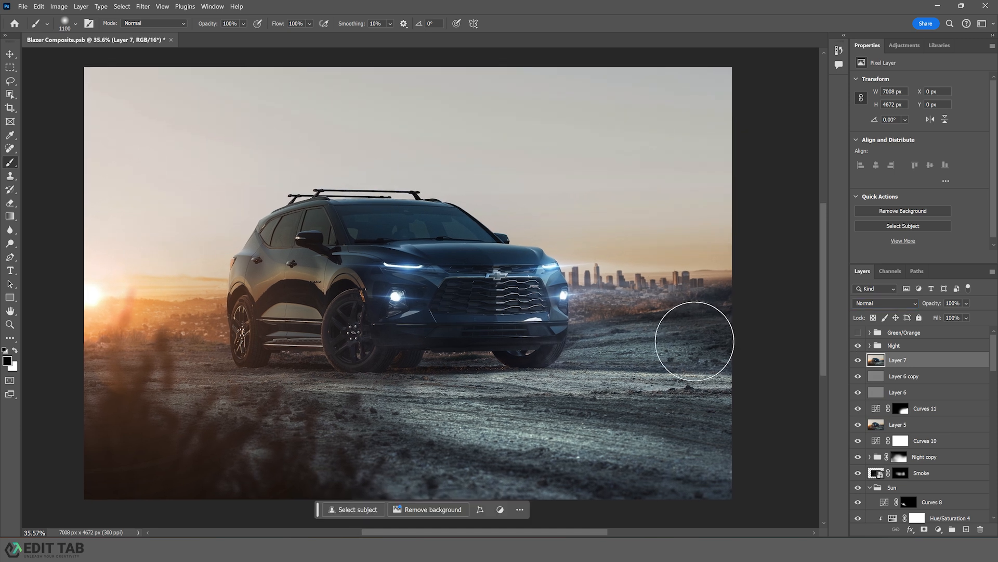
Add a Hue/Saturation adjustment above the stamped layer, adjust its Master saturation, and set the Cyans saturation to -34.
left_click(938, 529)
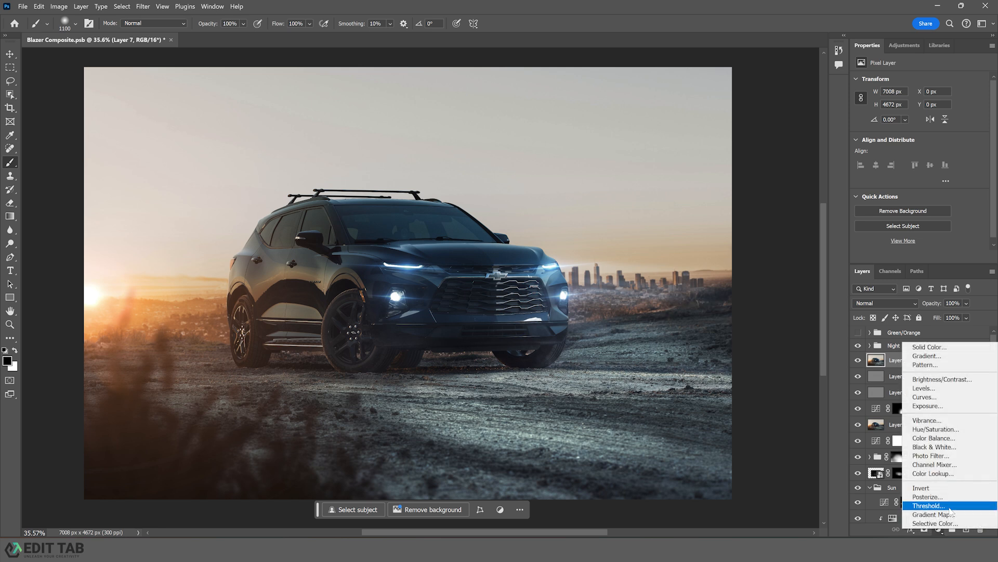
left_click(957, 431)
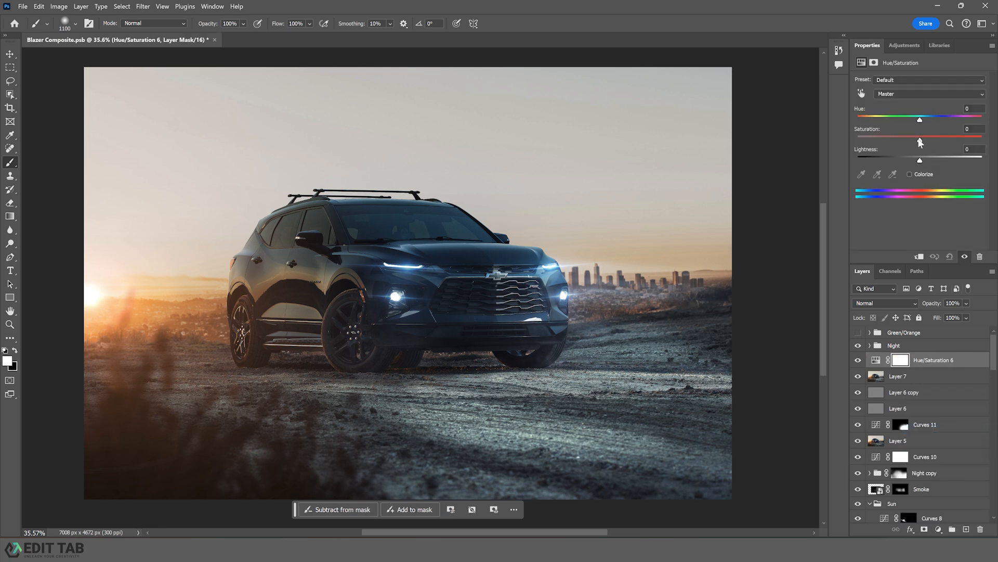
mouse_move(919, 139)
left_mouse_down()
mouse_move(934, 144)
mouse_move(908, 144)
mouse_move(922, 138)
left_mouse_up()
left_click(893, 93)
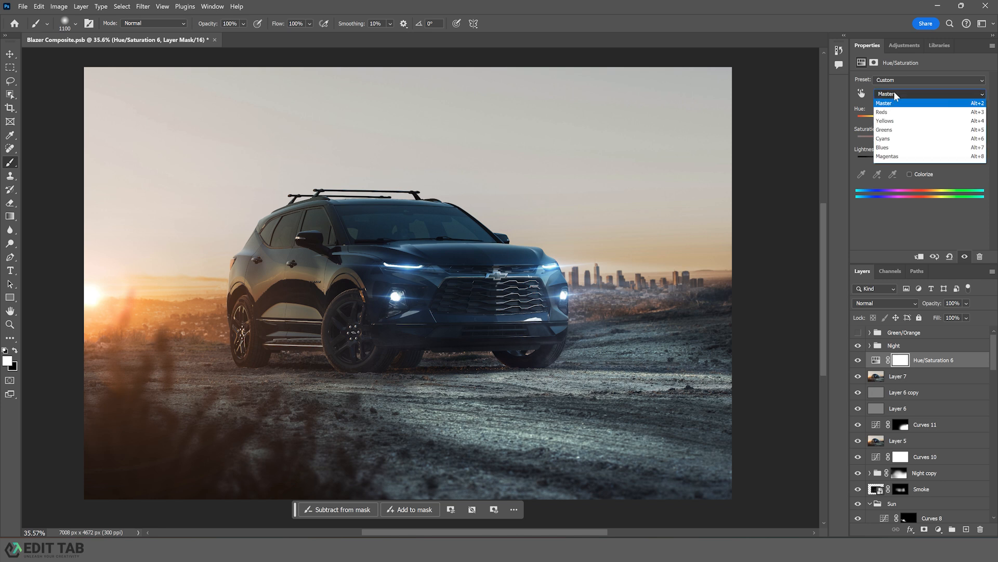
left_click(889, 139)
mouse_move(920, 138)
left_mouse_down()
mouse_move(856, 136)
mouse_move(906, 141)
left_mouse_up()
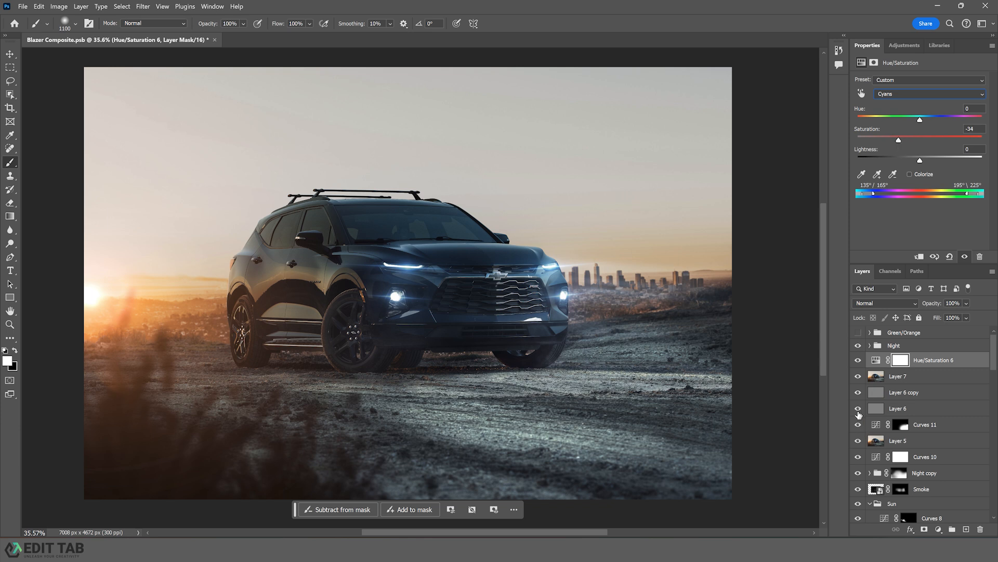
left_click(858, 360)
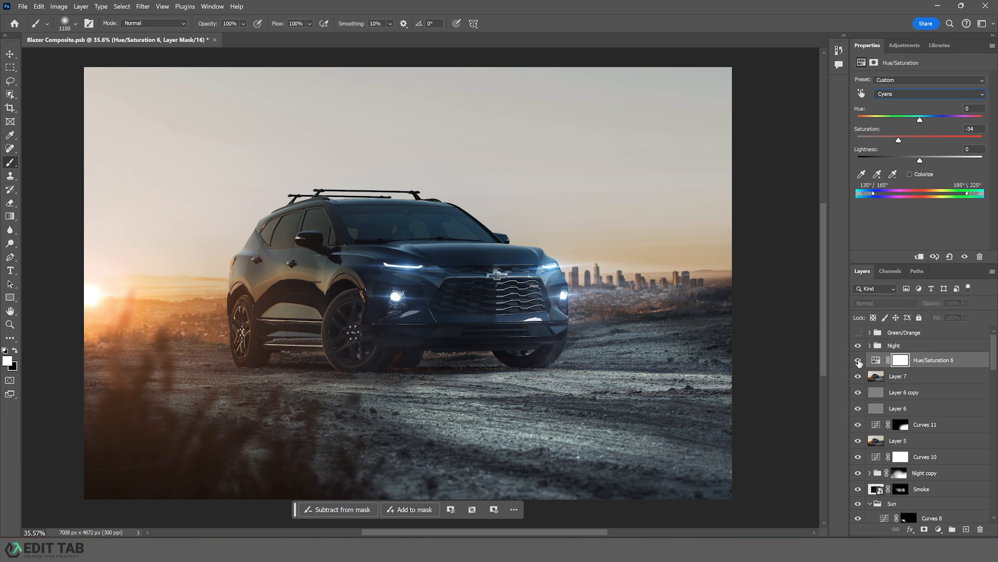
left_click(858, 361)
Paint black on the Hue/Saturation mask over the car's front with a 1100 px brush, restoring white around the roofline.
left_click(900, 360)
key("x")
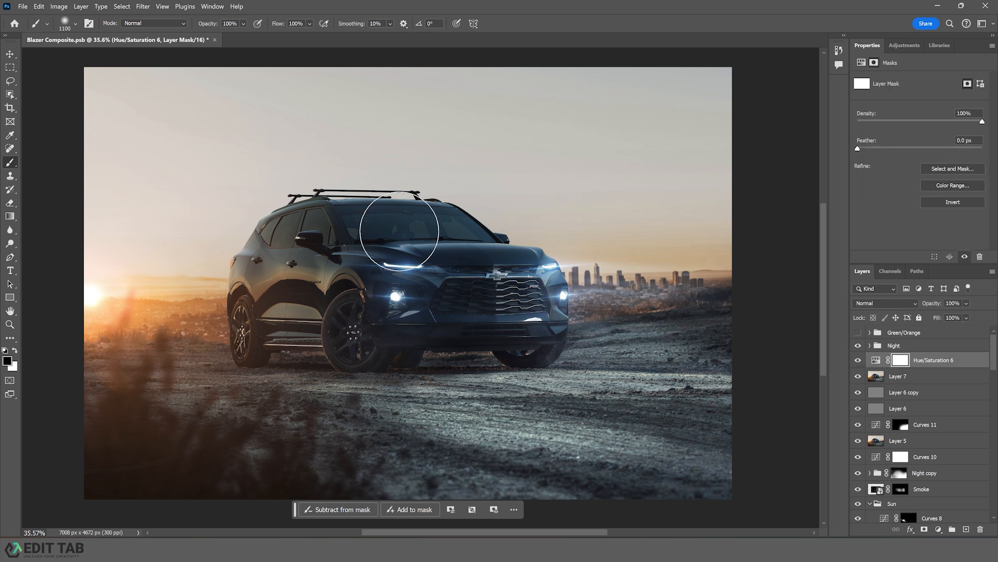
mouse_move(420, 185)
left_mouse_down()
mouse_move(457, 166)
mouse_move(412, 167)
mouse_move(468, 178)
mouse_move(475, 204)
left_mouse_up()
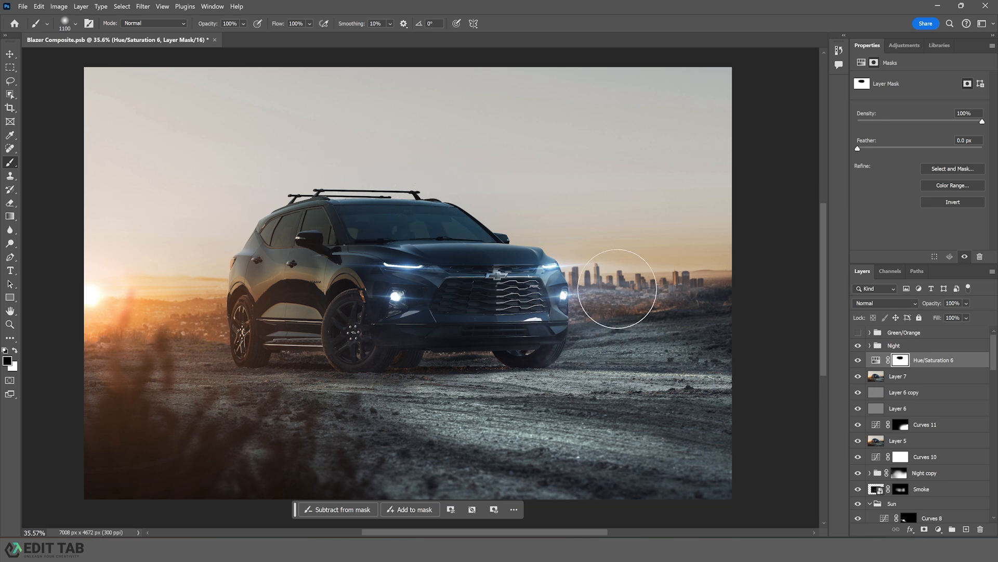
left_click(857, 360)
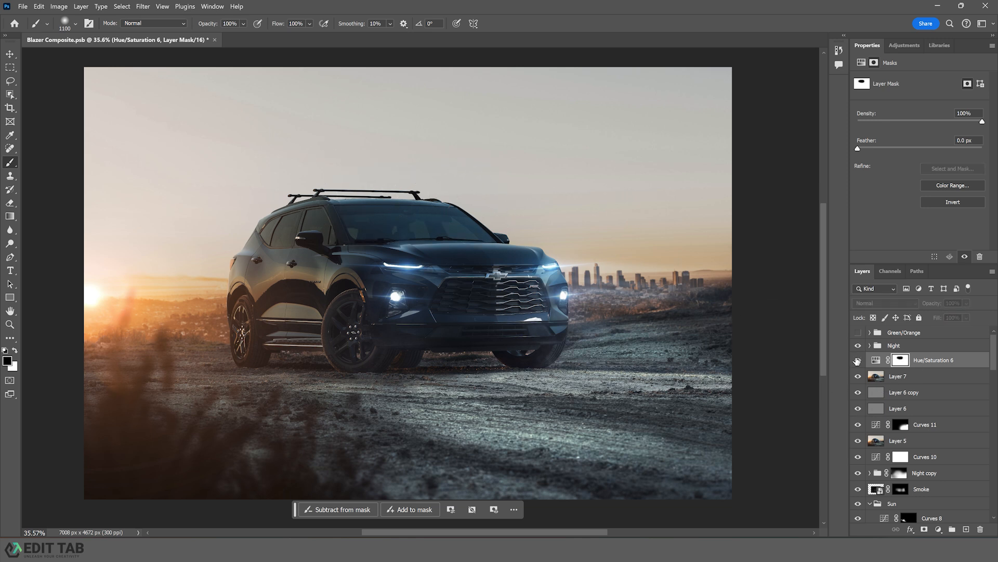
left_click(857, 360)
key("x")
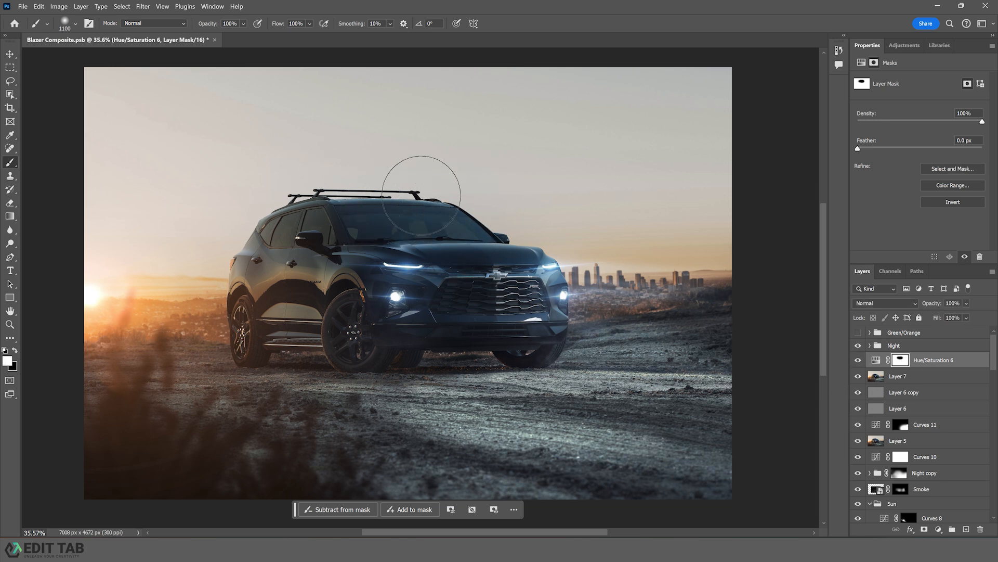
left_click_drag(421, 195, 481, 196)
key("x")
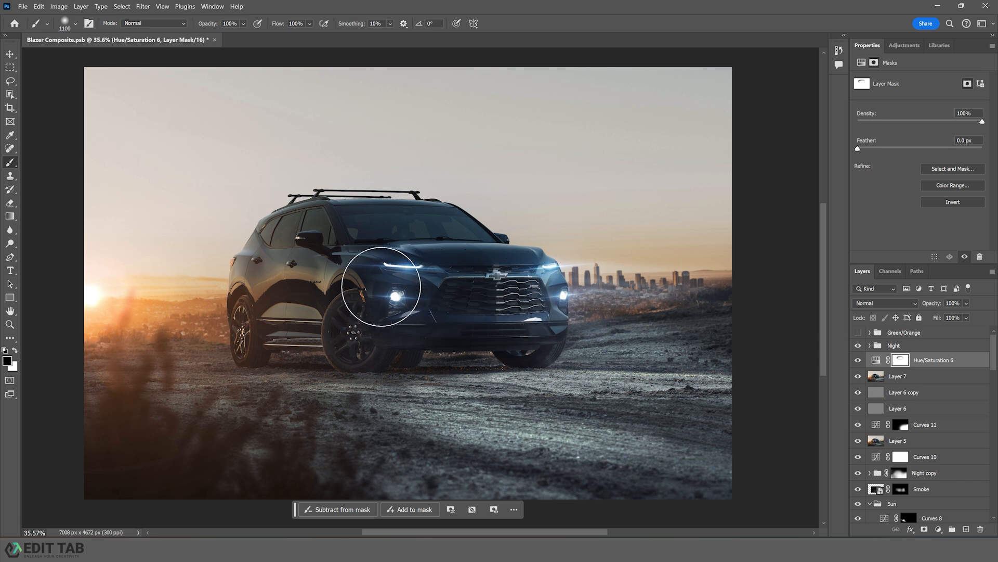
mouse_move(381, 286)
left_mouse_down()
mouse_move(501, 305)
mouse_move(471, 306)
mouse_move(550, 296)
mouse_move(501, 351)
left_mouse_up()
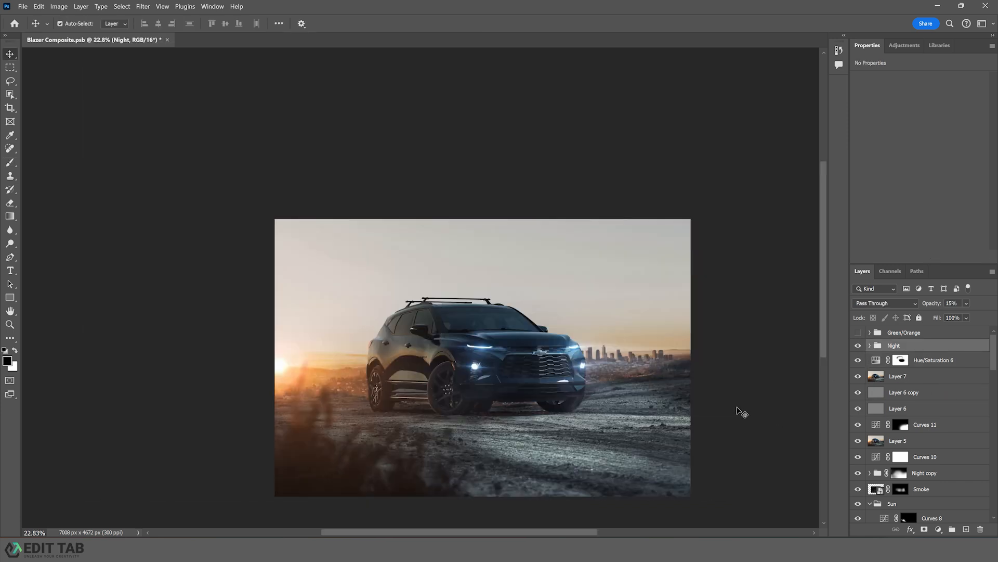
Stamp the visible layers above the Night group and trace a closed Pen path around the white patch on the lower bumper.
left_click(922, 349)
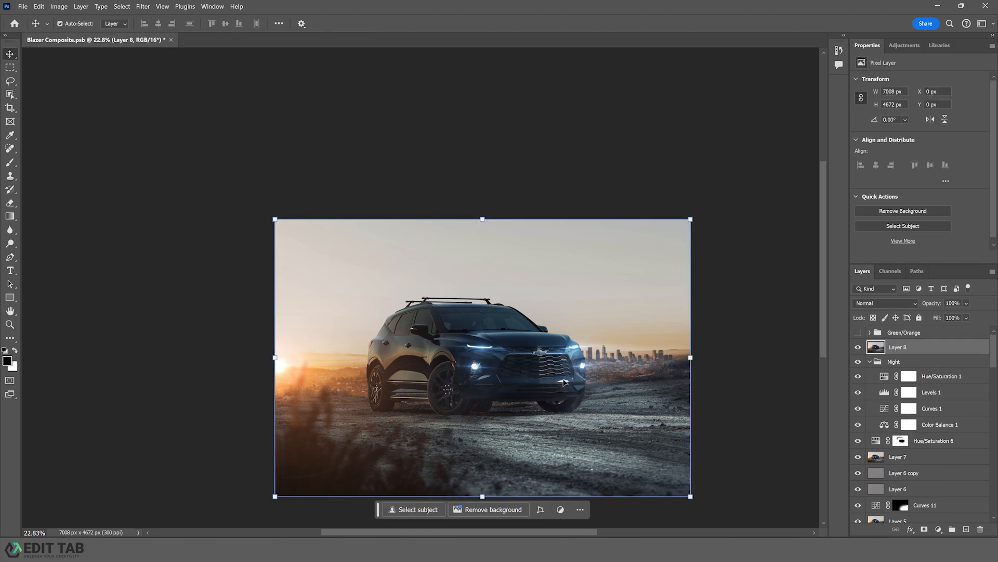
key("z")
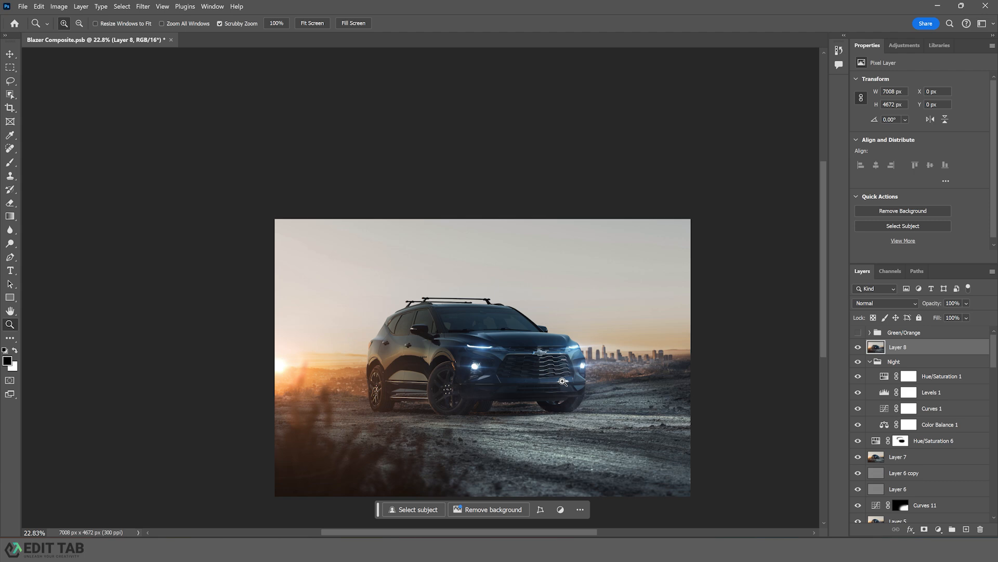
left_click_drag(563, 381, 650, 414)
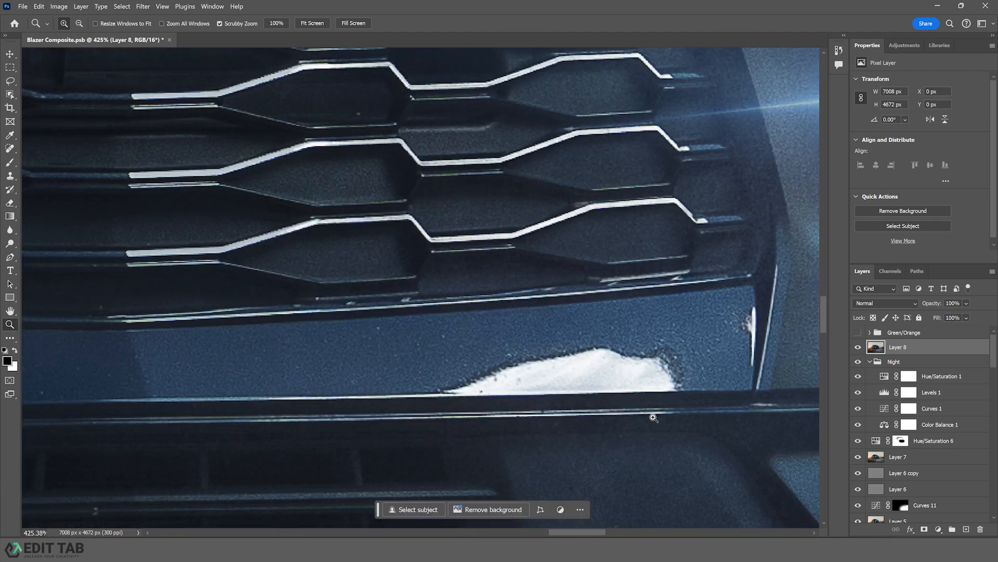
key("p")
left_click(753, 389)
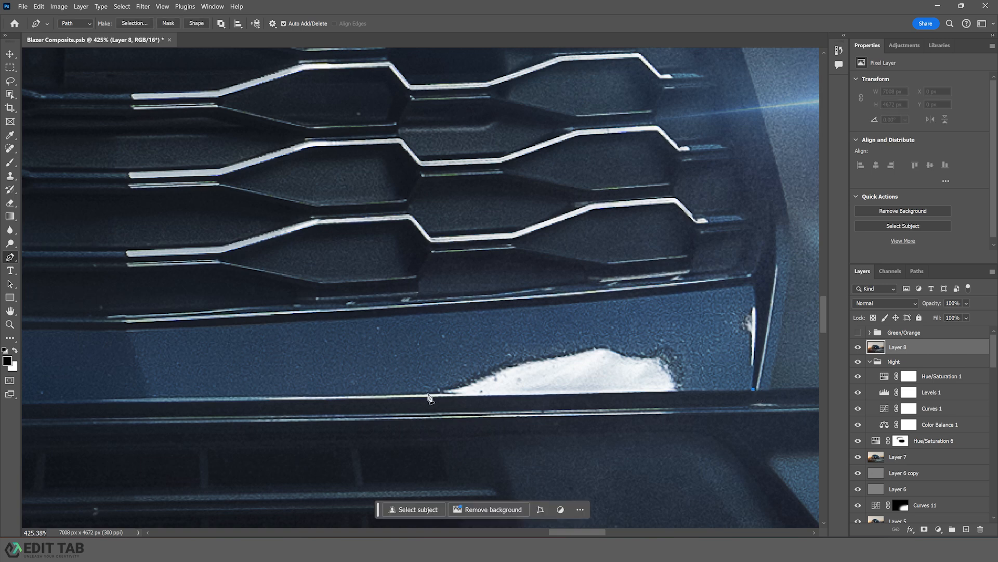
left_click(427, 394)
left_click(444, 324)
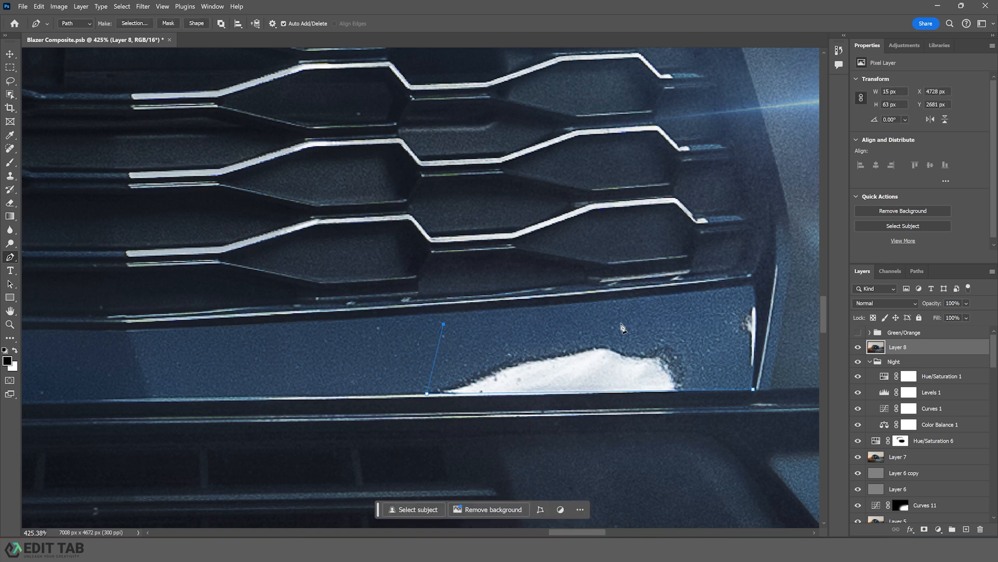
left_click(696, 326)
left_click(754, 389)
left_click(598, 392)
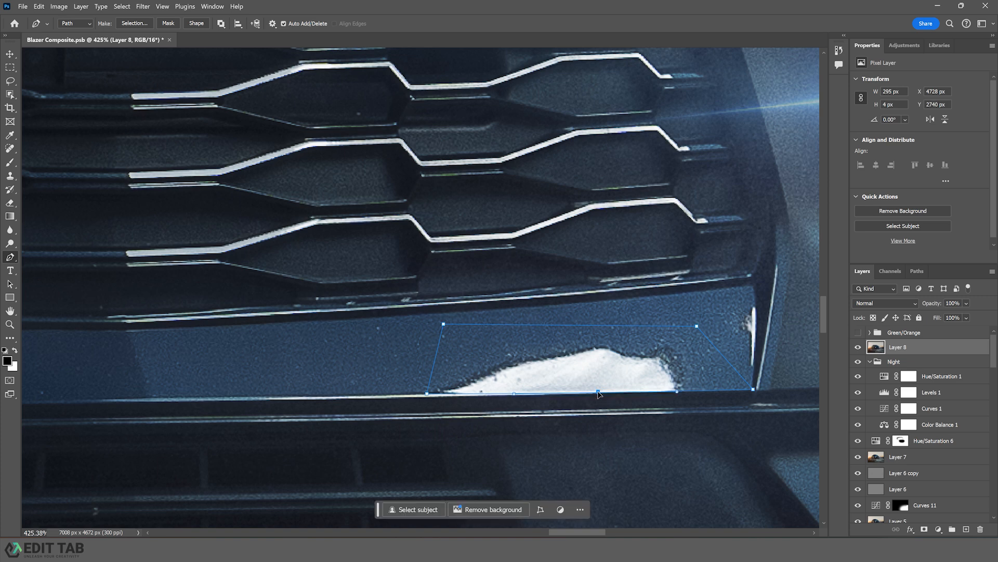
Convert the Pen path around the bumper's white patch into a selection.
right_click(557, 352)
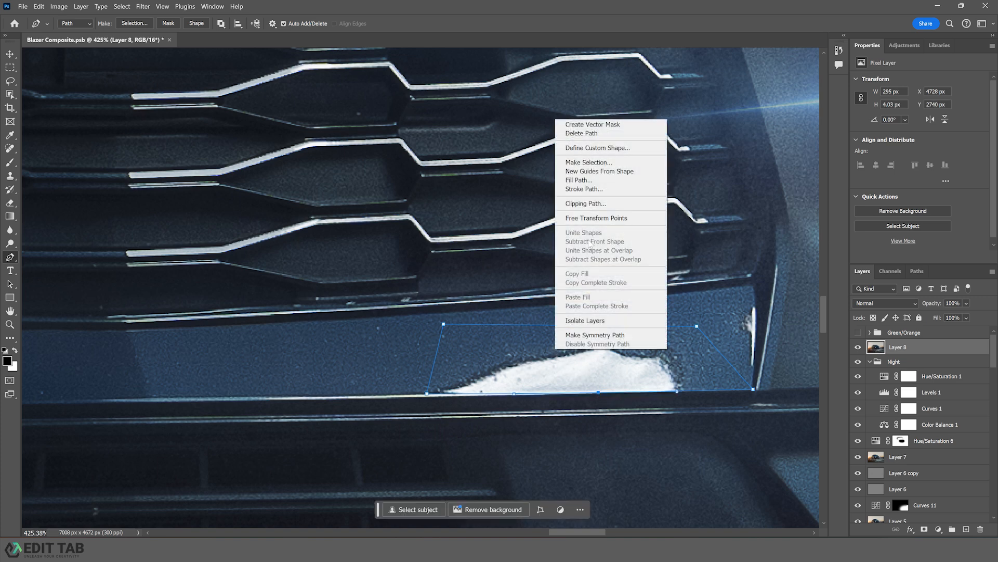
left_click(577, 166)
left_click(552, 148)
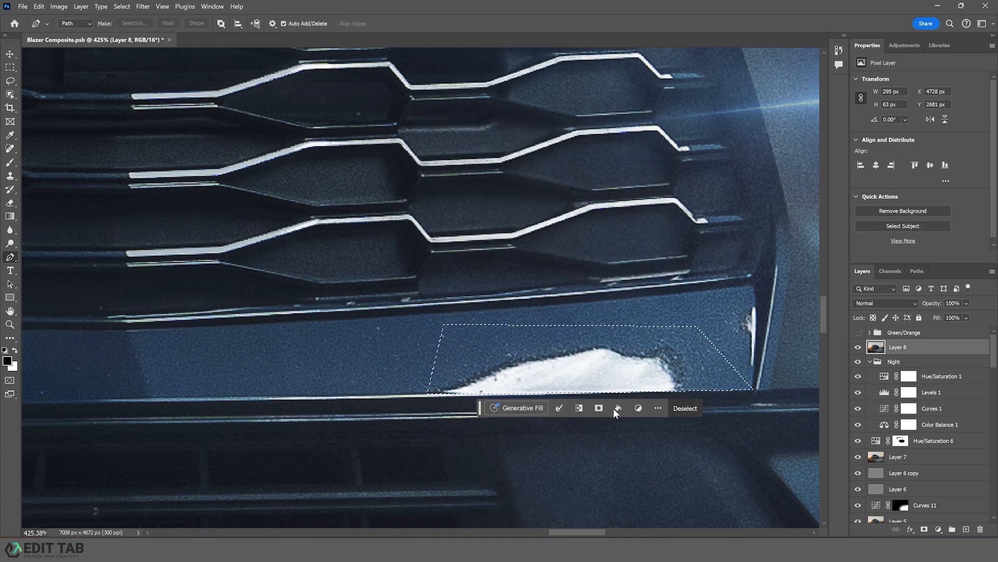
Heal the white patch inside the lower-bumper selection with a 25 px content-aware Spot Healing Brush.
key("j")
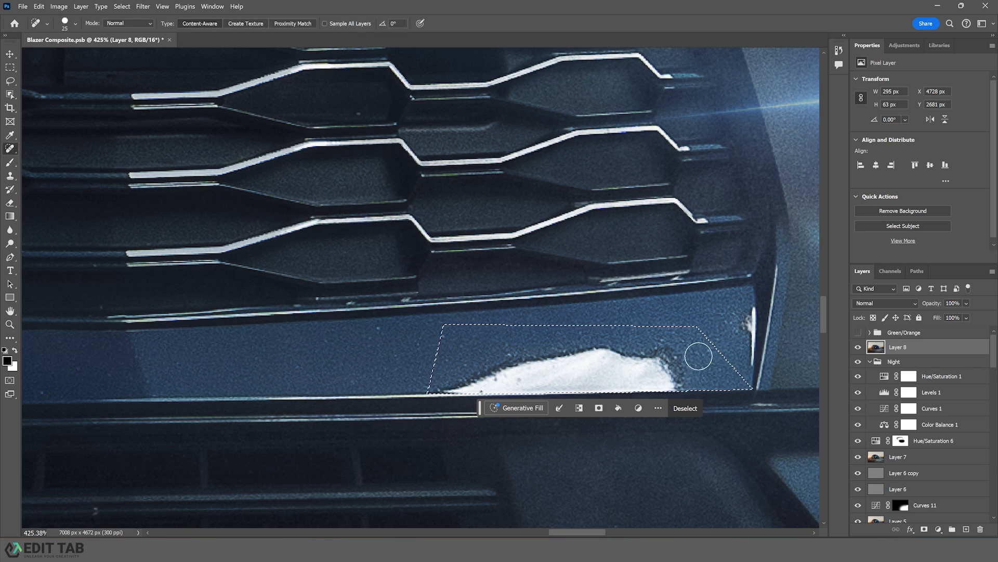
mouse_move(678, 354)
left_mouse_down()
mouse_move(550, 350)
mouse_move(459, 371)
mouse_move(477, 385)
mouse_move(655, 383)
mouse_move(639, 367)
mouse_move(497, 370)
left_mouse_up()
left_click_drag(704, 363, 701, 369)
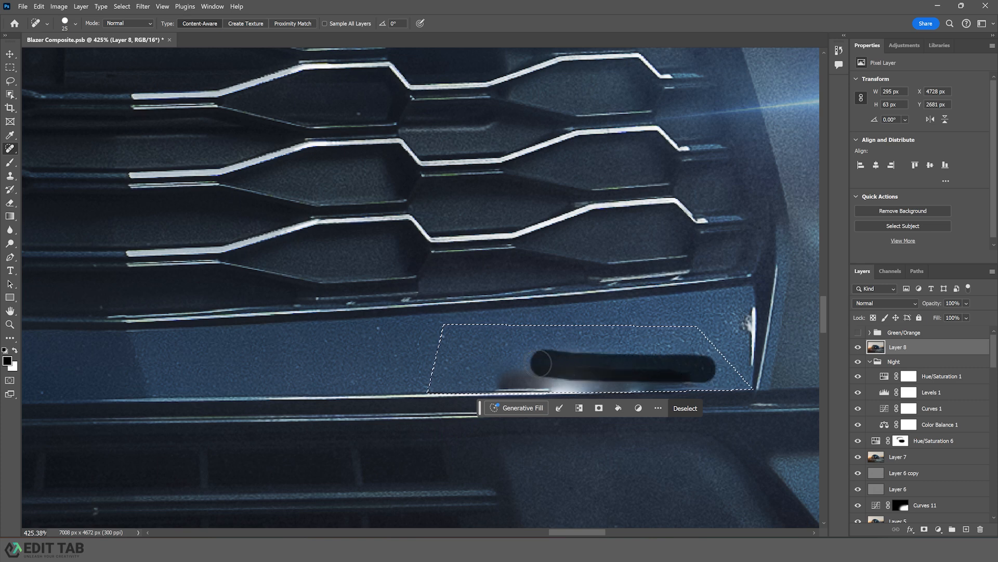
mouse_move(541, 363)
left_mouse_down()
mouse_move(599, 358)
mouse_move(490, 381)
mouse_move(546, 387)
left_mouse_up()
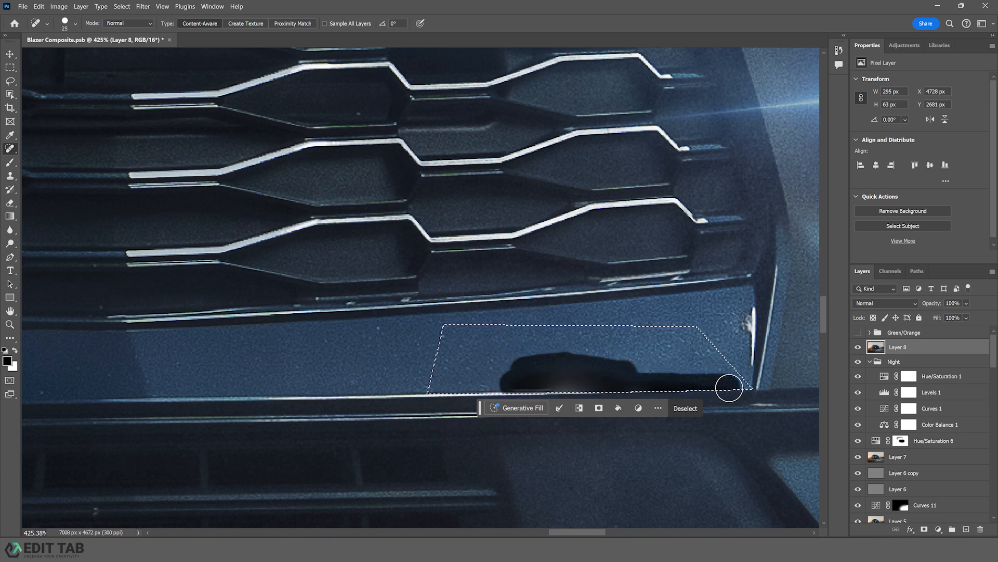
Clone clean blue paint over the remaining smudges inside the bumper selection with a softened 40–50 px Clone Stamp, then deselect.
key("s")
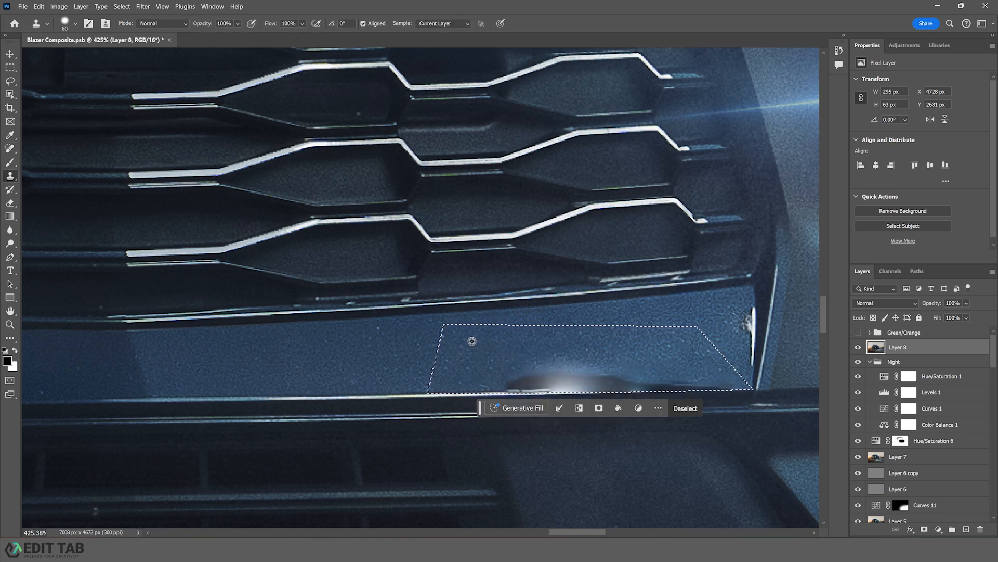
left_click(65, 23)
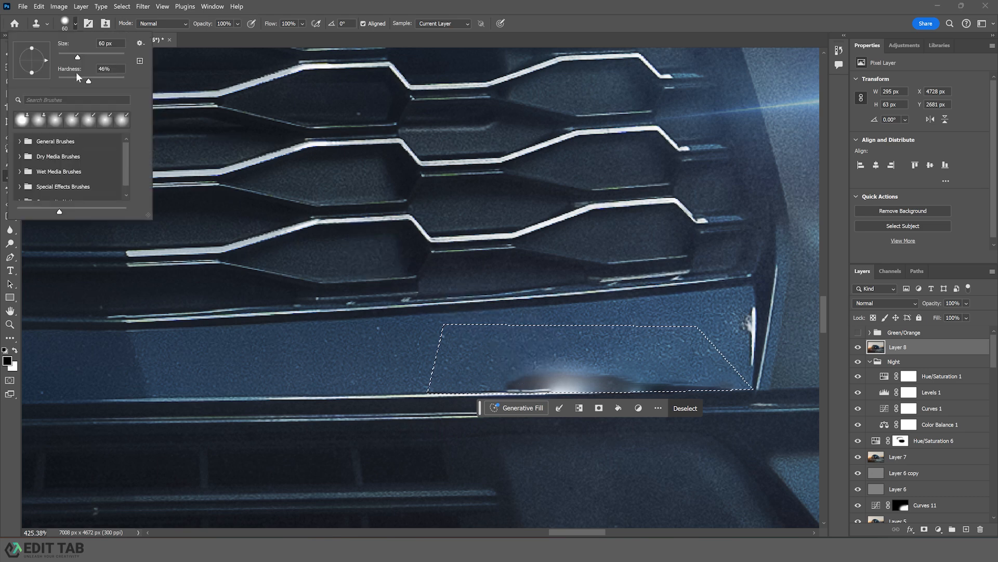
left_click_drag(58, 81, 30, 77)
left_click_drag(516, 383, 630, 391)
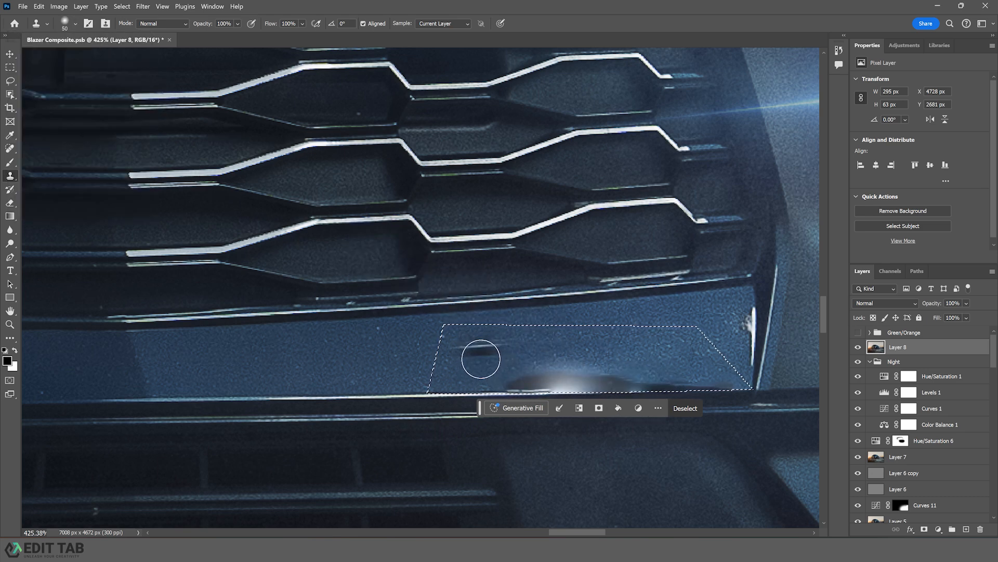
mouse_move(536, 376)
left_mouse_down()
mouse_move(620, 368)
mouse_move(517, 379)
mouse_move(726, 388)
mouse_move(494, 383)
left_mouse_up()
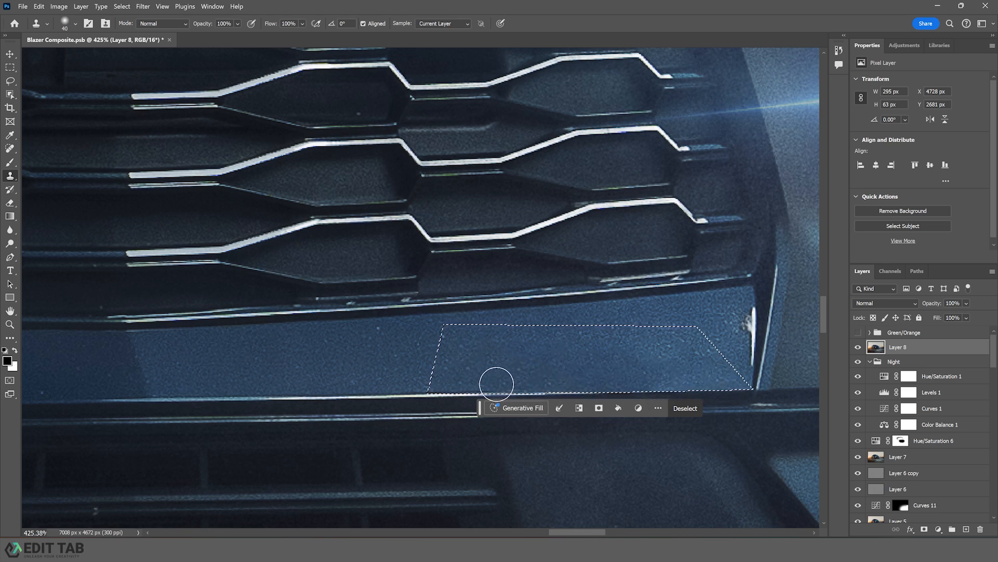
left_click_drag(631, 356, 552, 368)
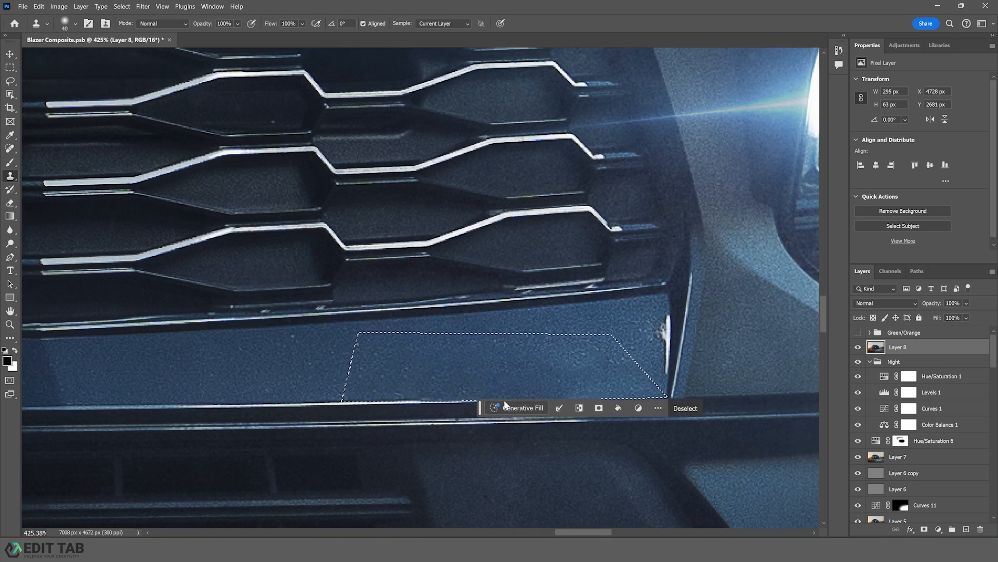
left_click_drag(538, 359, 539, 361)
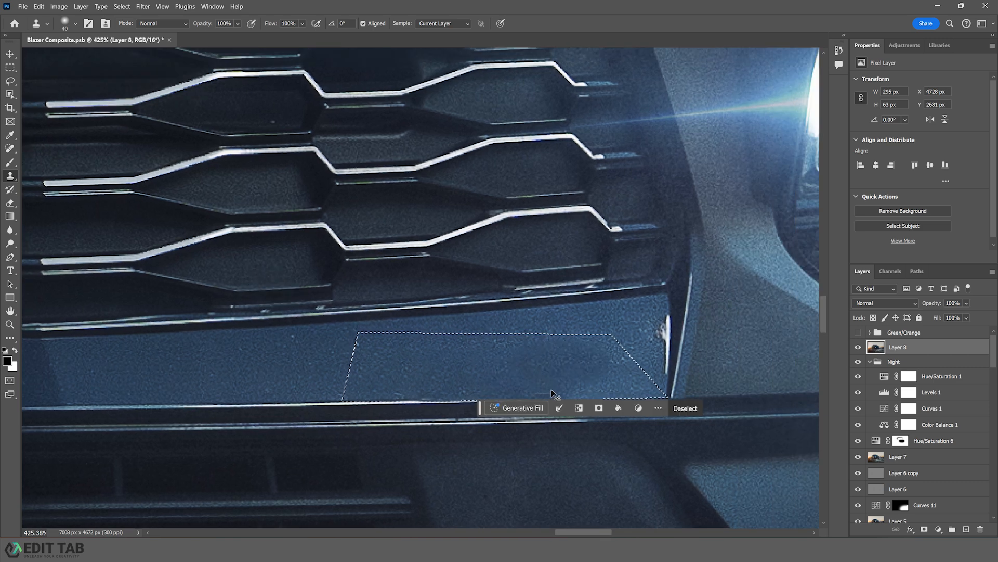
key("ctrl+z")
left_click(469, 341, "alt")
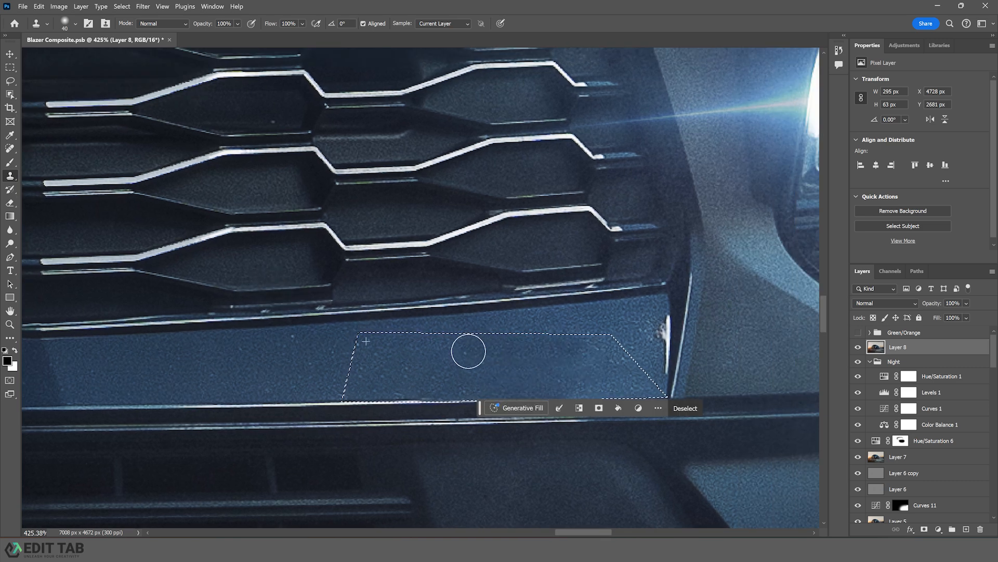
key("ctrl+d")
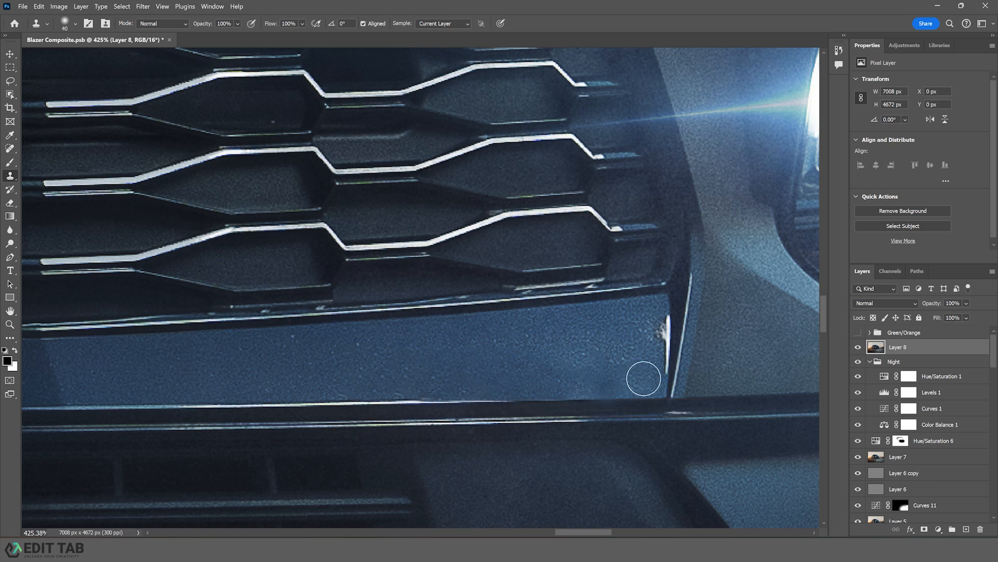
Heal the white speck beside the vertical chrome edge at the end of the lower bumper panel.
key("z")
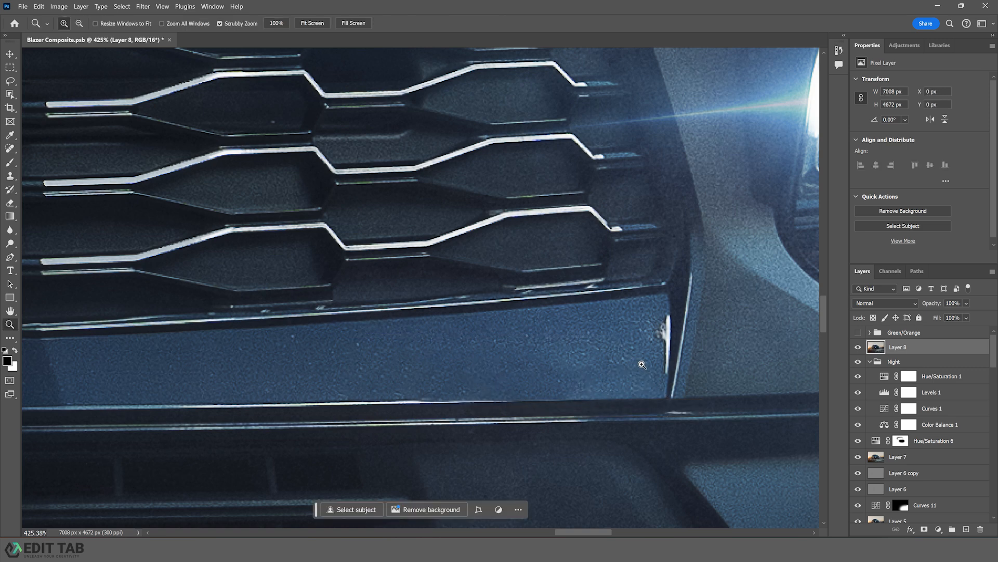
key("j")
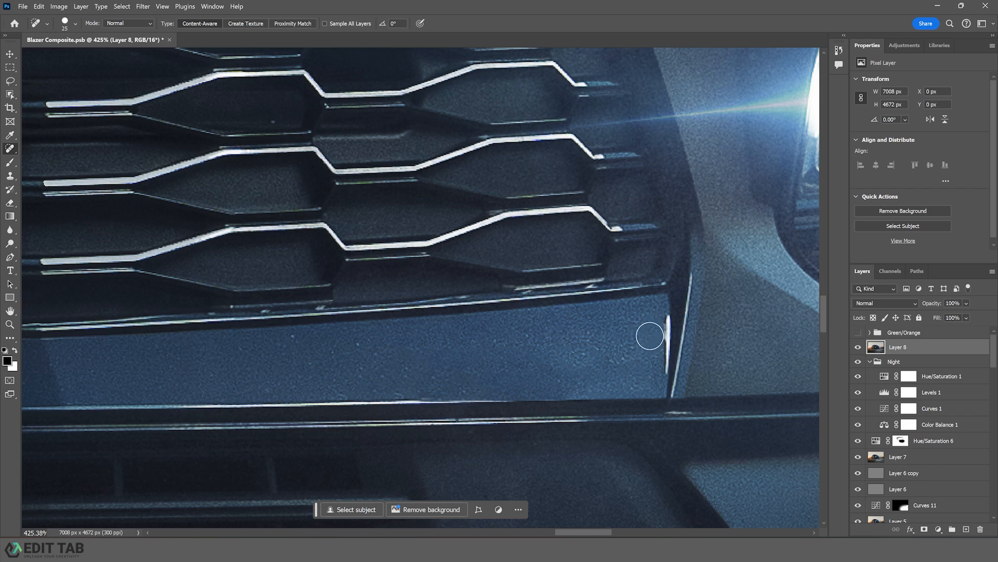
key("z")
left_click_drag(631, 358, 584, 374)
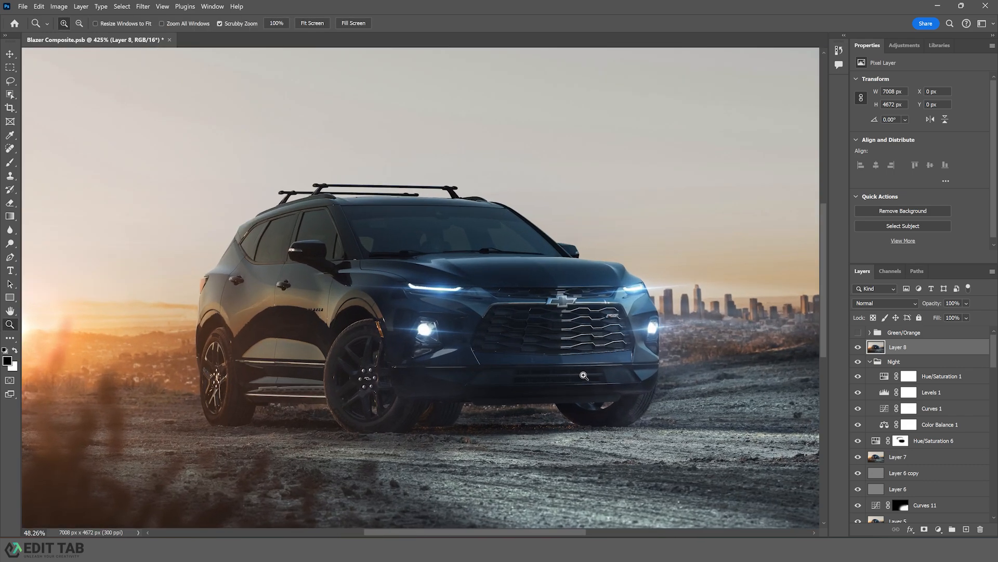
Heal the white marks on the chrome strip above the RS badge and the small specks on the surrounding paint.
key("space")
left_click_drag(604, 332, 643, 374)
key("j")
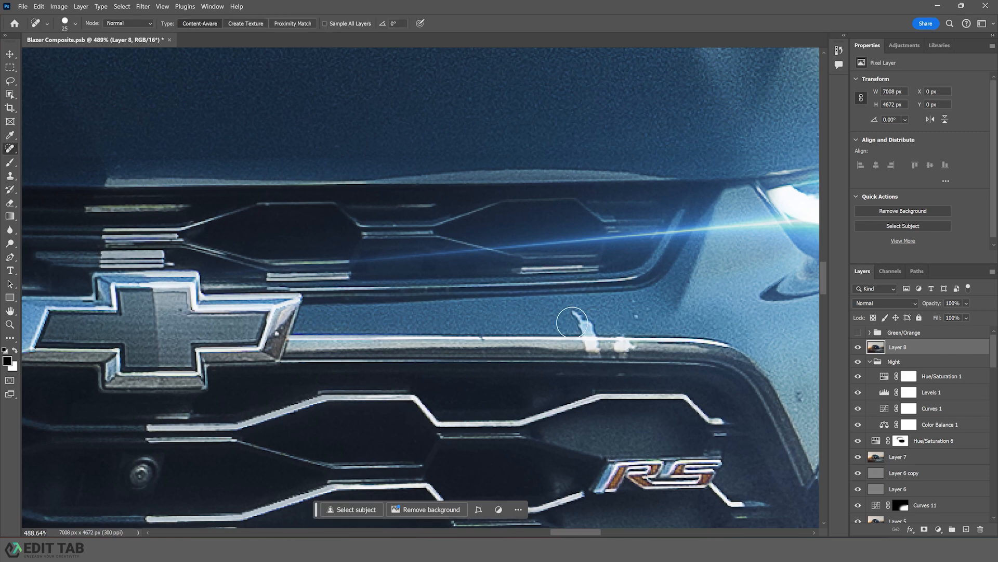
left_click(582, 323)
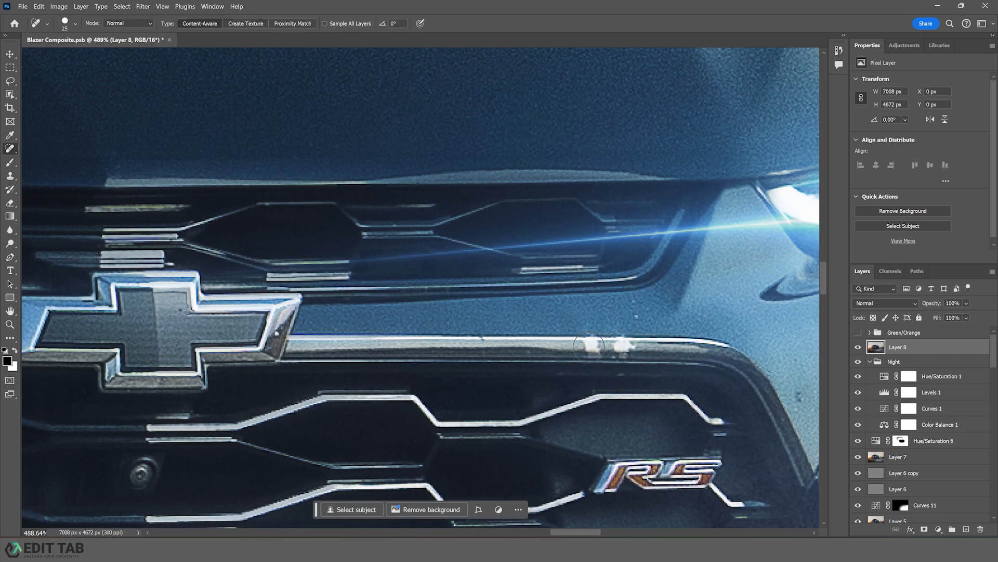
left_click_drag(591, 348, 592, 348)
left_click(626, 346)
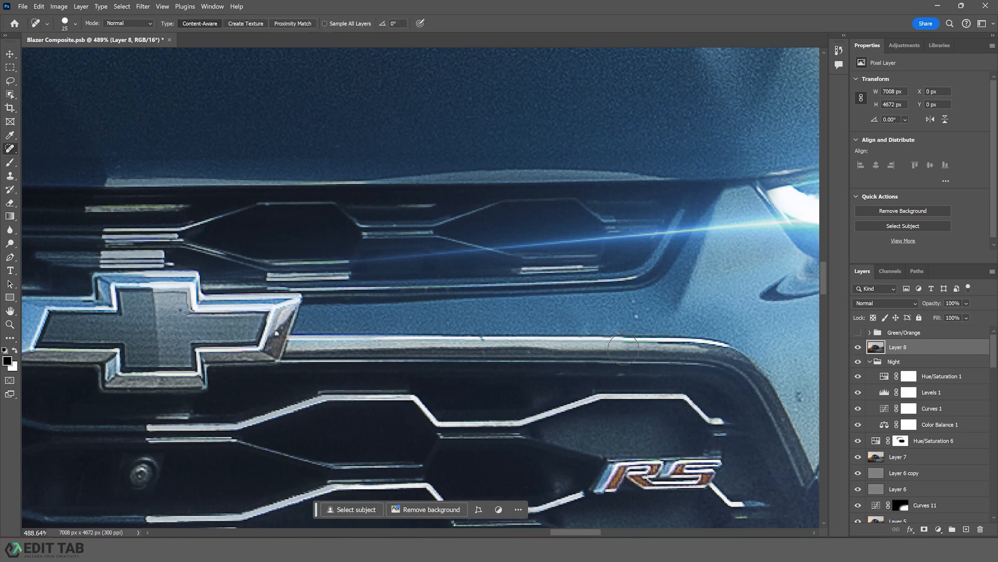
left_click(635, 315)
left_click(803, 396)
Duplicate the retouched stamped layer and apply a Gaussian Blur with a 38.7-pixel radius to the copy.
key("z")
mouse_move(706, 331)
left_mouse_down()
mouse_move(652, 343)
mouse_move(601, 331)
left_mouse_up()
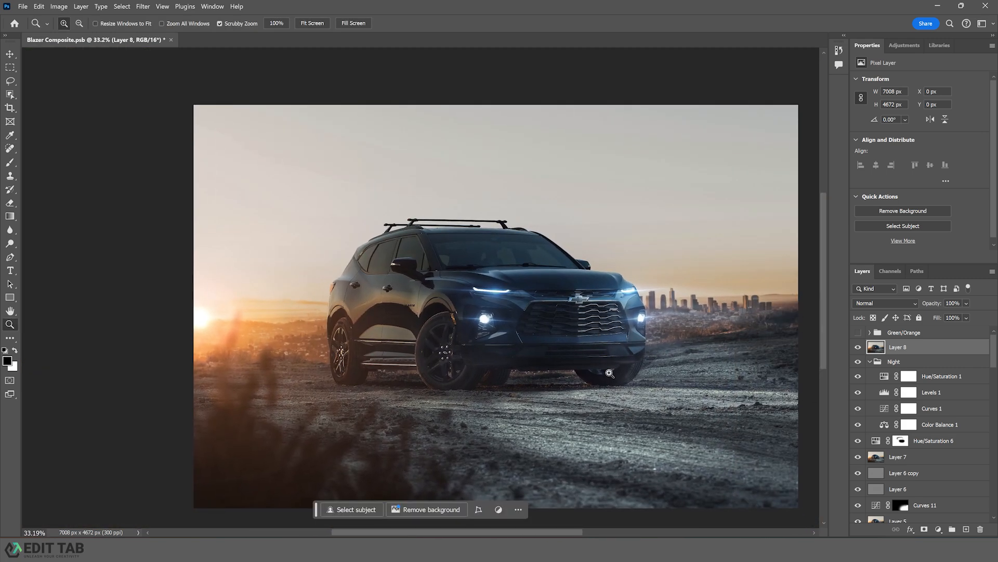
left_click_drag(592, 385, 552, 400)
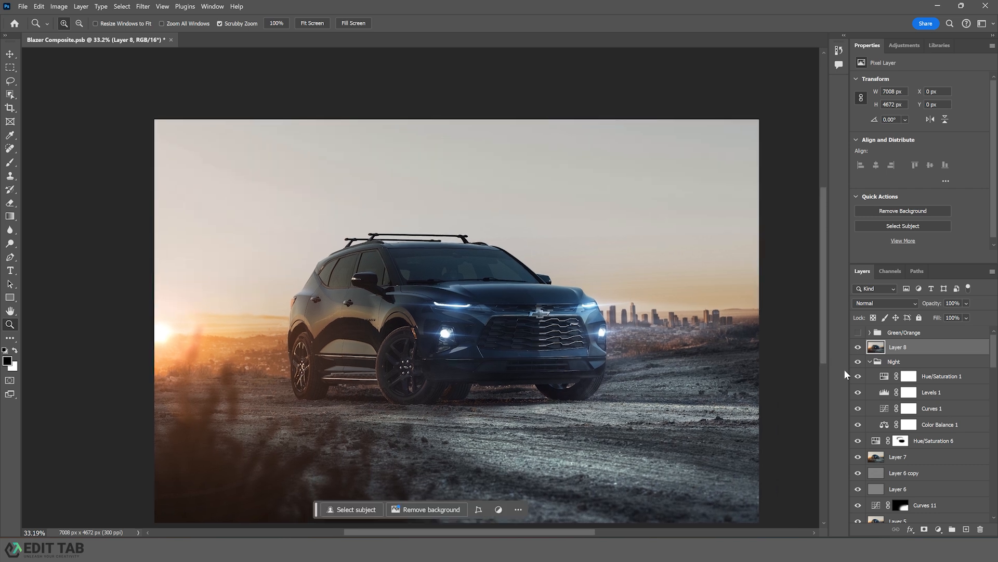
left_click_drag(363, 278, 294, 253)
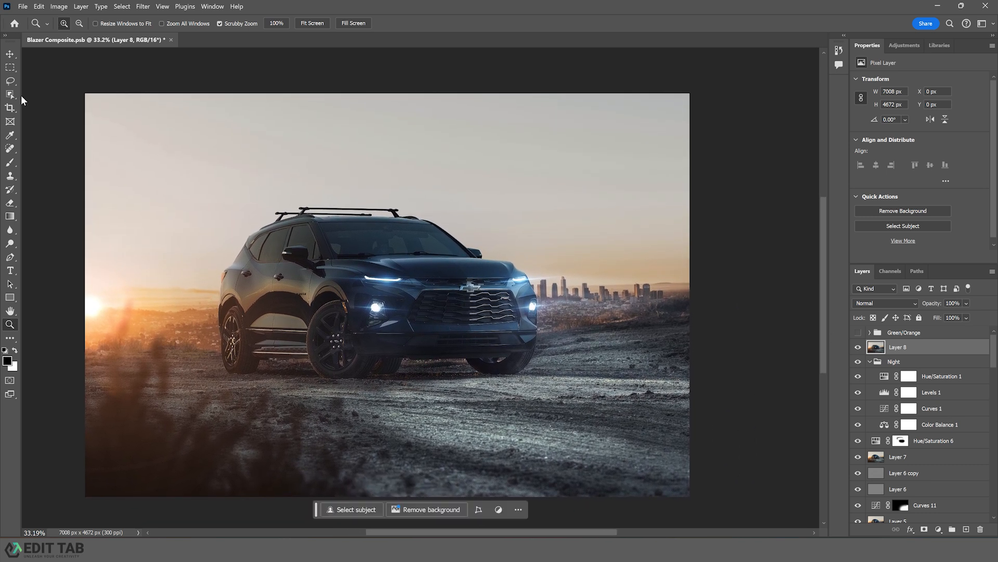
left_click(11, 56)
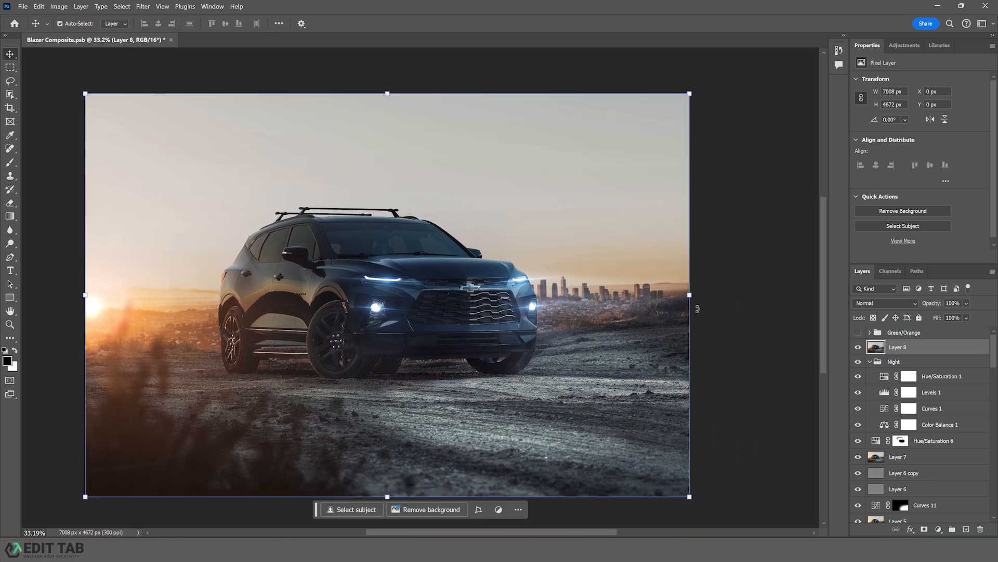
key("ctrl+j")
left_click(143, 6)
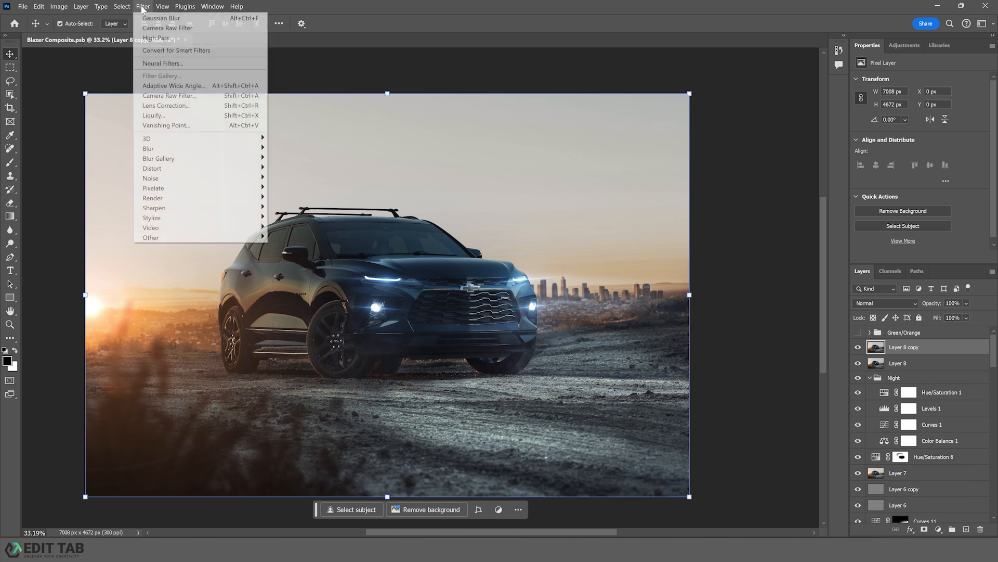
mouse_move(186, 154)
left_click(295, 188)
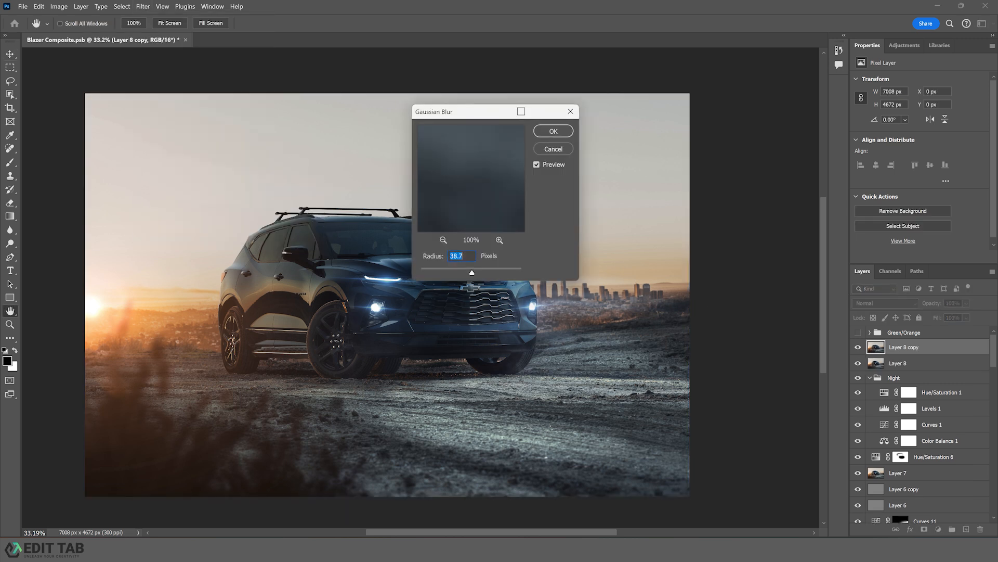
left_click(554, 131)
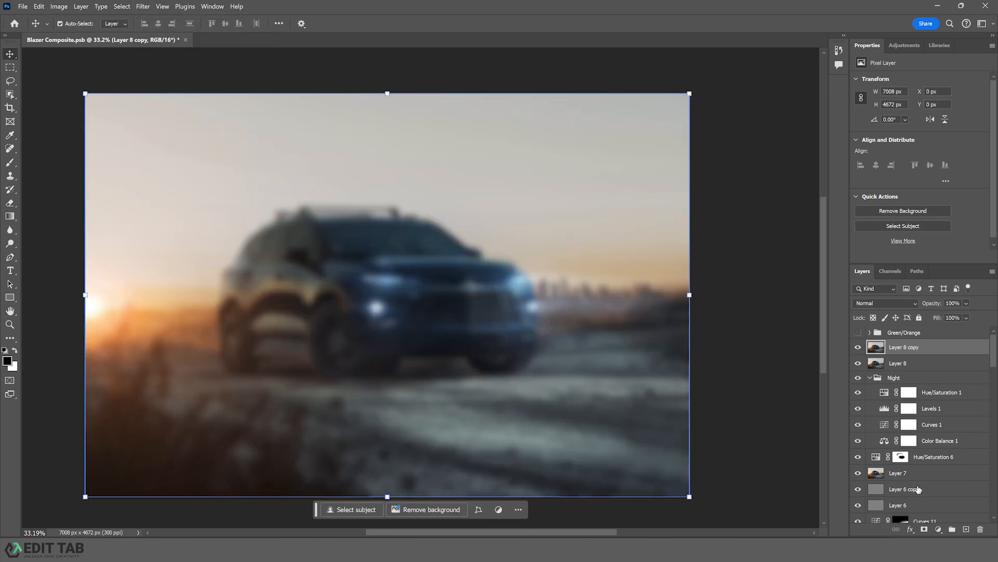
Add a black mask to the blurred copy and paint white over the sky with a 700 px soft brush.
left_click(925, 531)
key("ctrl+i")
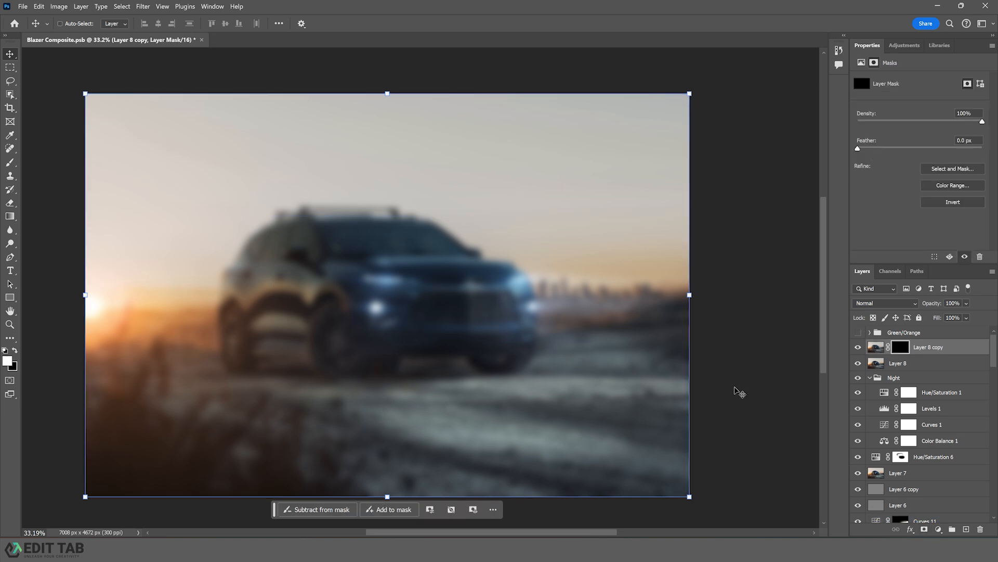
key("b")
left_click(64, 24)
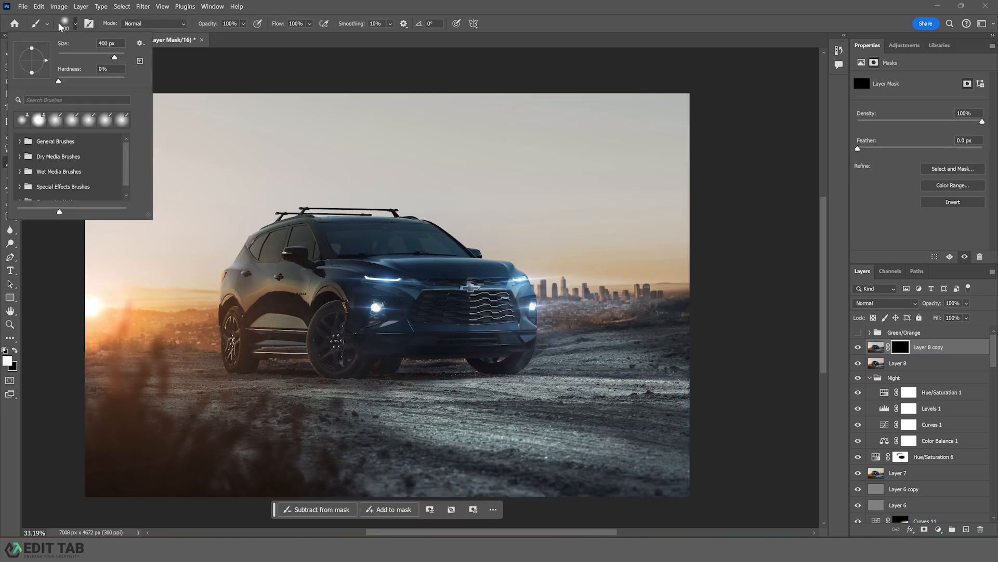
type("900")
key("Return")
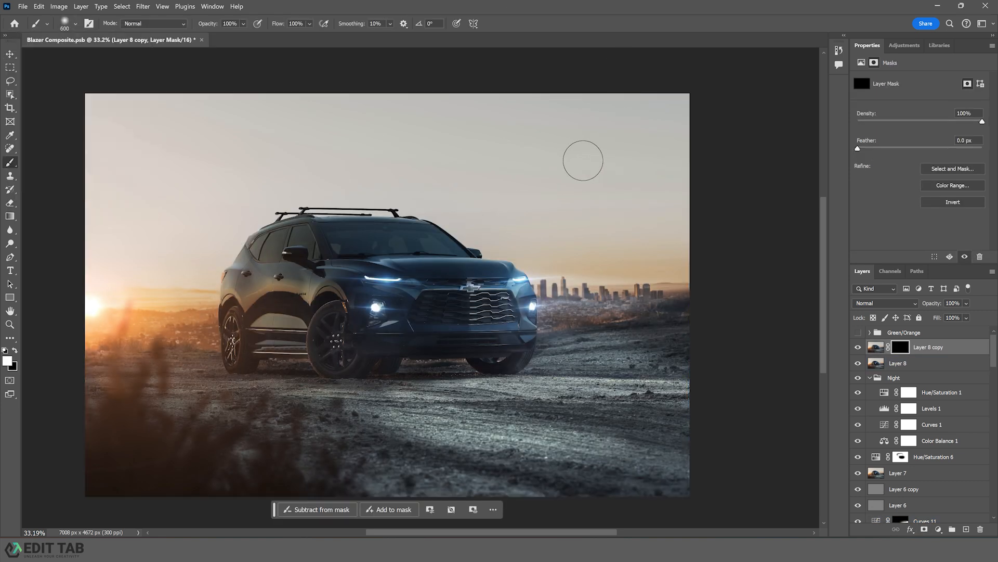
key("bracketleft")
key("bracketleft")
mouse_move(190, 110)
left_mouse_down()
mouse_move(248, 161)
mouse_move(149, 163)
mouse_move(272, 154)
left_mouse_up()
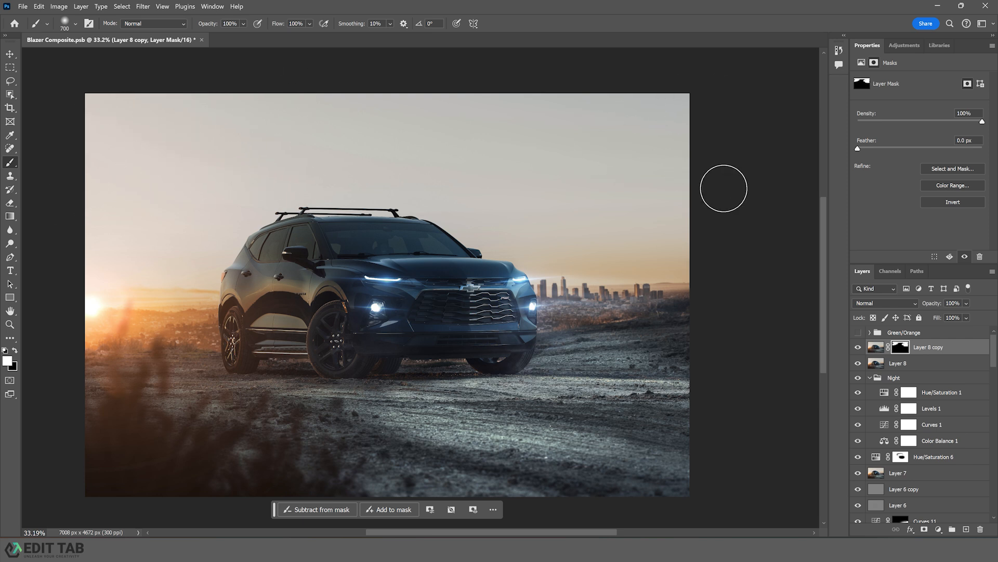
Add a Color Balance adjustment above the blurred copy and shift its midtones slightly toward red and yellow.
left_click(9, 53)
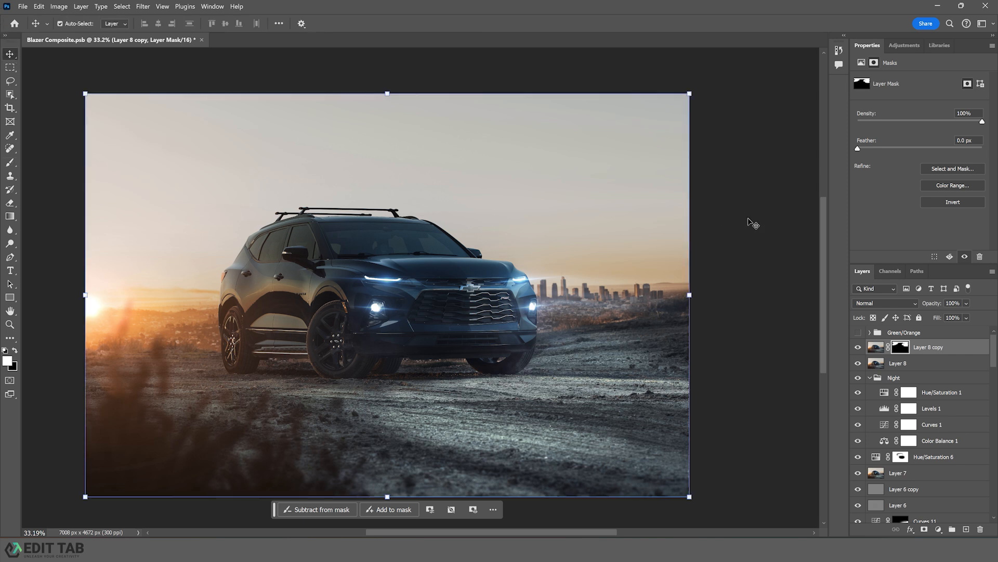
left_click(939, 529)
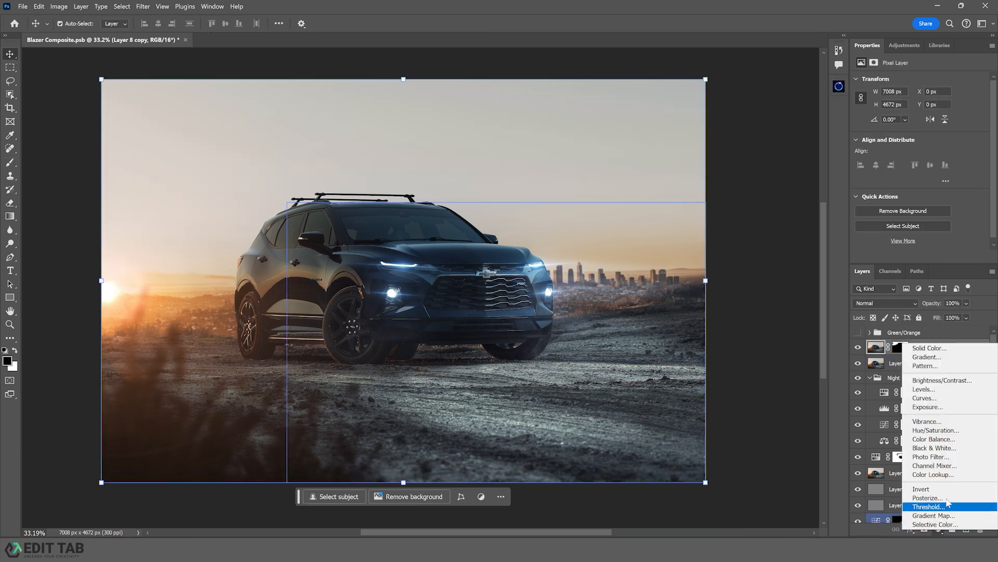
left_click(936, 440)
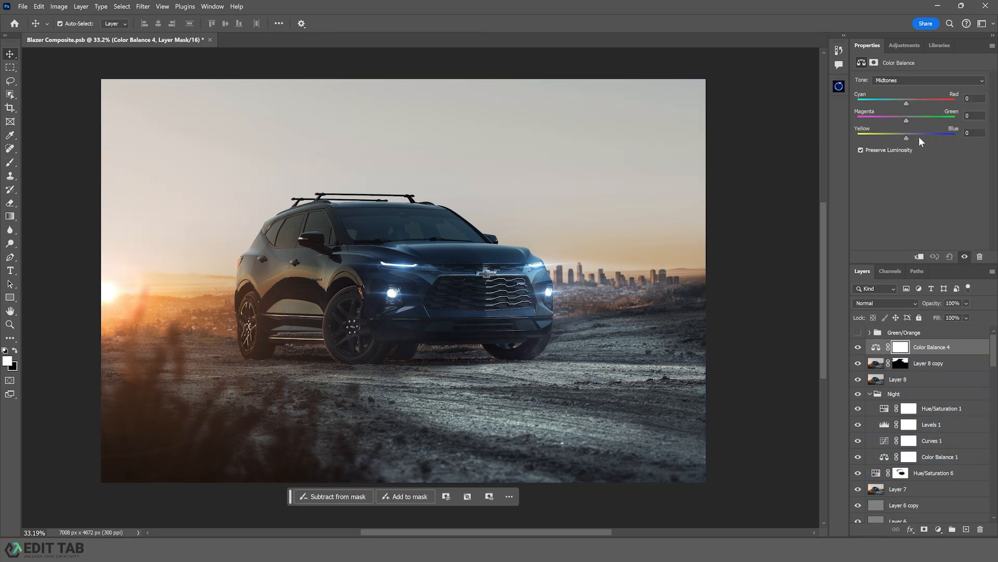
left_click_drag(906, 102, 908, 103)
left_click_drag(906, 137, 901, 142)
Paint black on the Color Balance mask over the foreground ground with a 3900 px brush at 55% opacity.
left_click(901, 347)
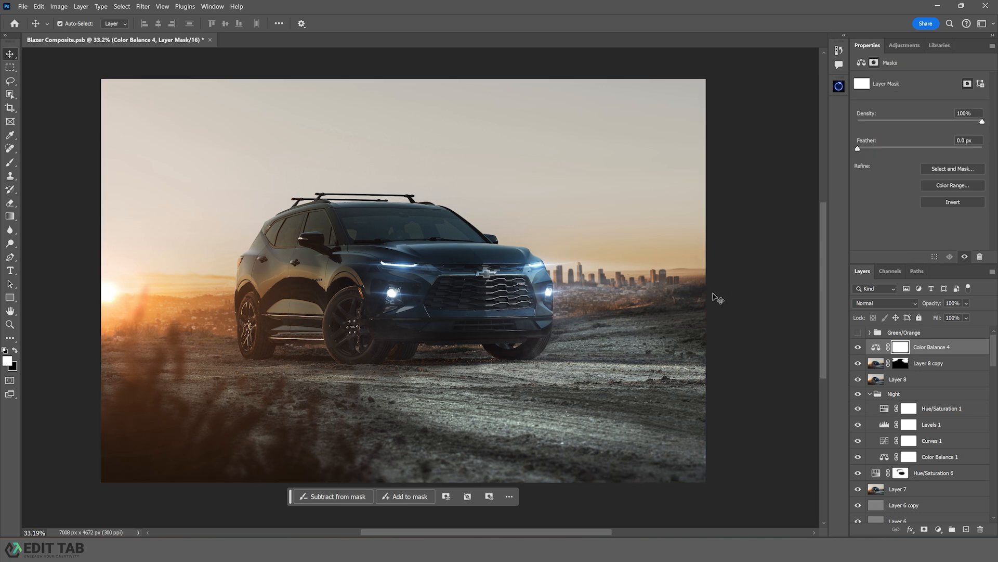
key("b")
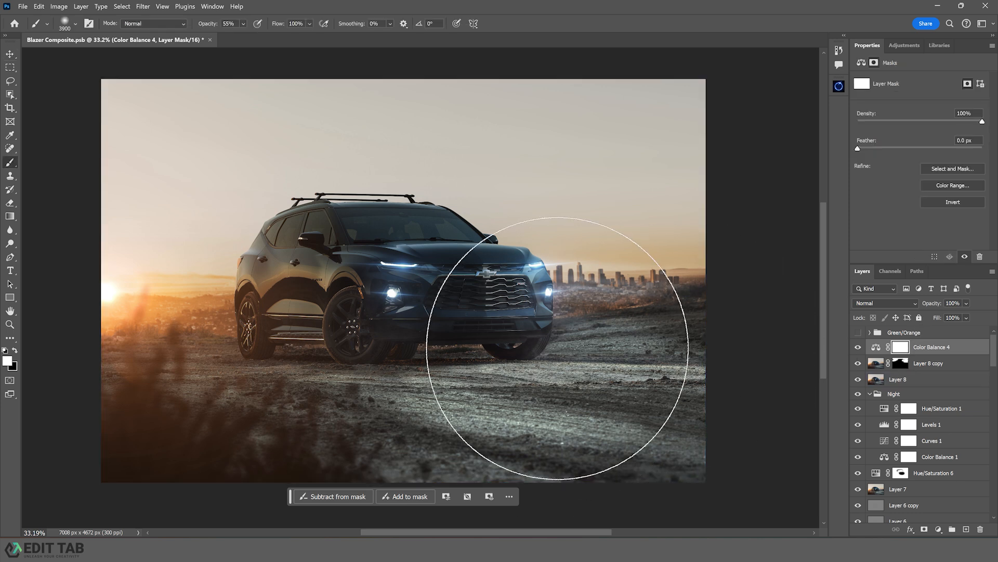
key("x")
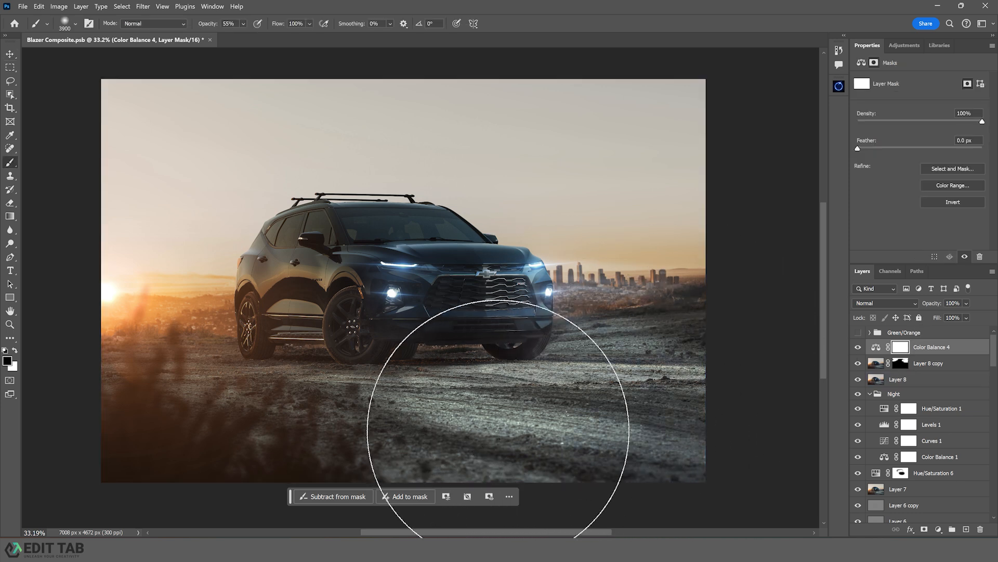
left_click_drag(457, 388, 452, 378)
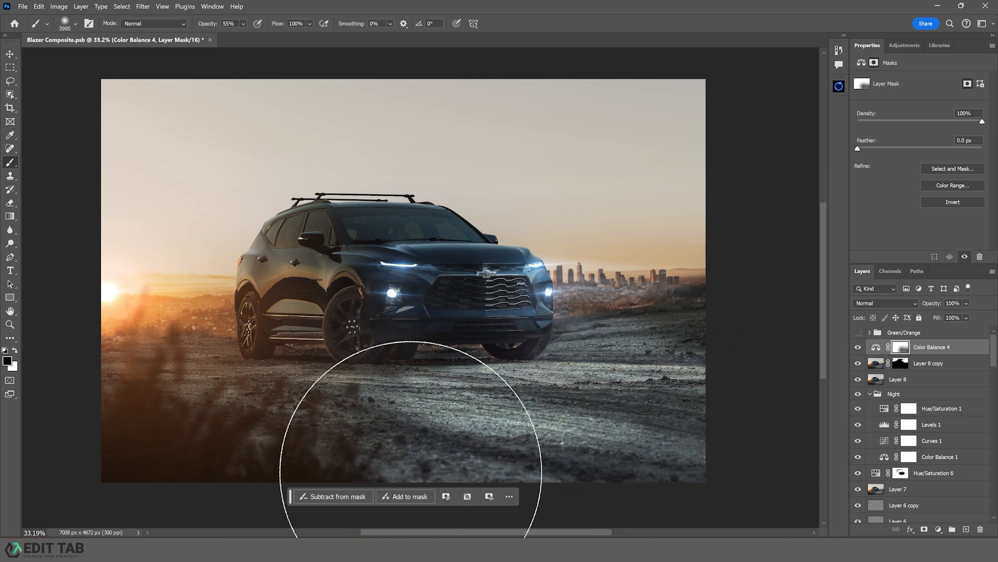
Stamp the visible layers into a new layer above Color Balance 4 and open it in the Camera Raw Filter.
left_click(317, 452)
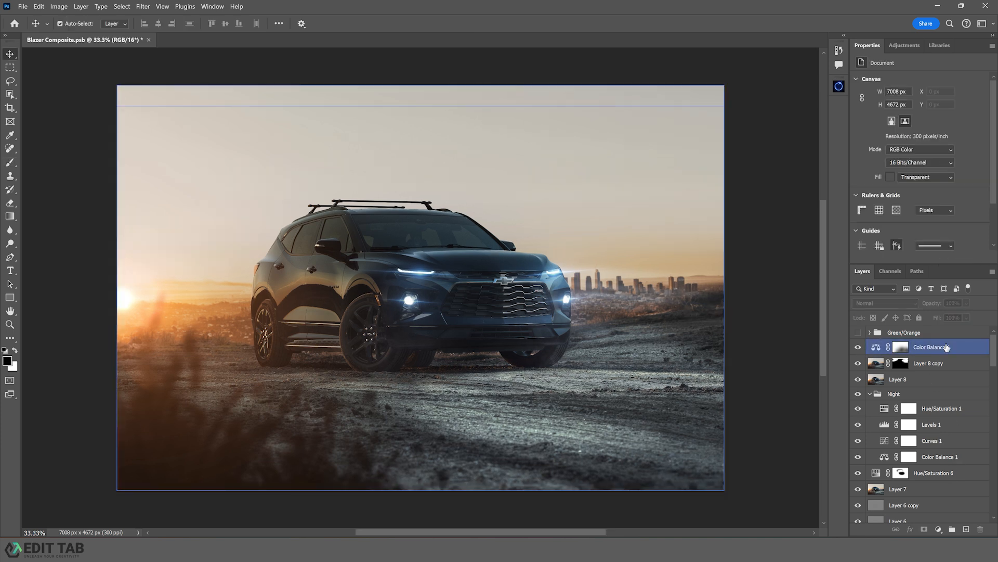
left_click(947, 347)
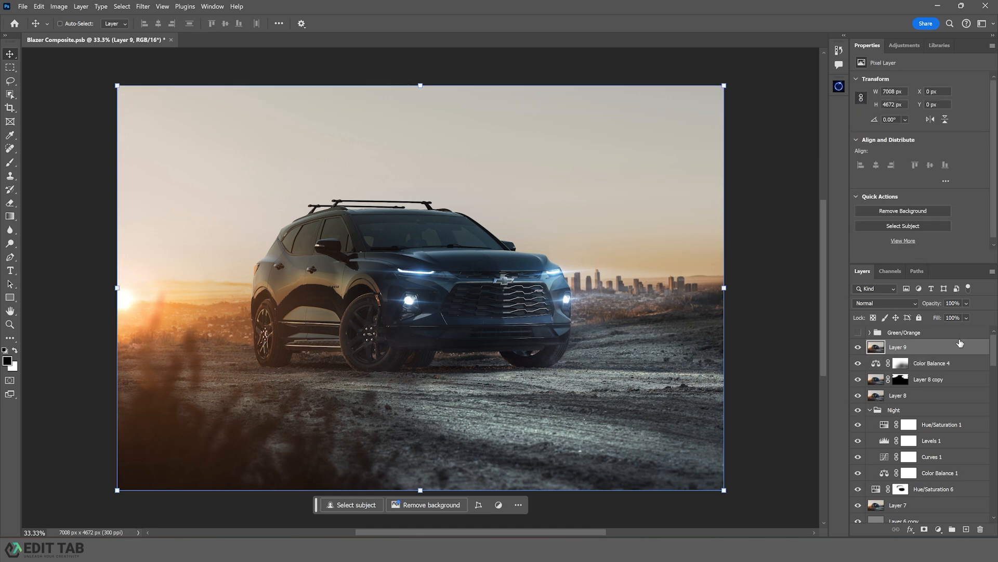
left_click(143, 8)
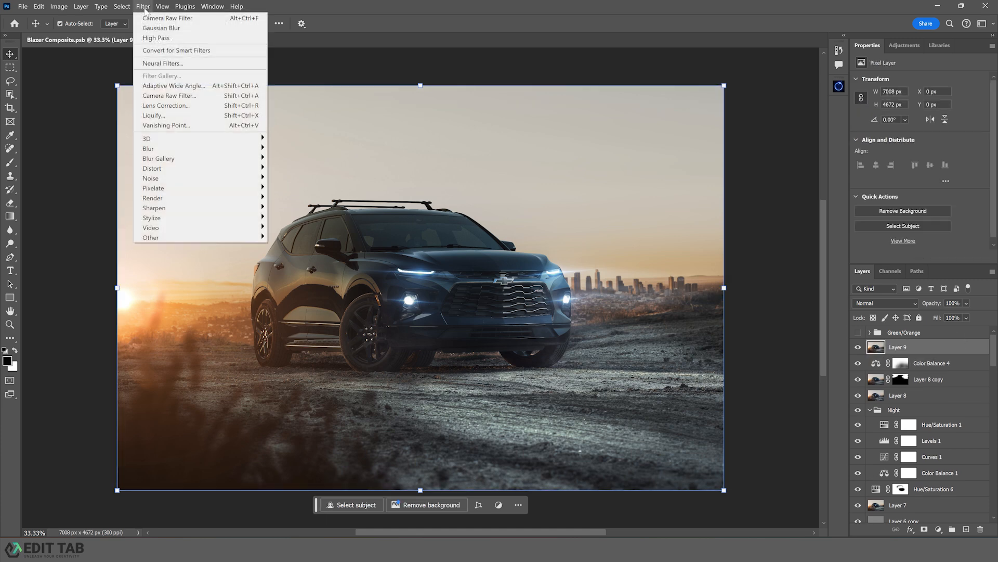
left_click(179, 97)
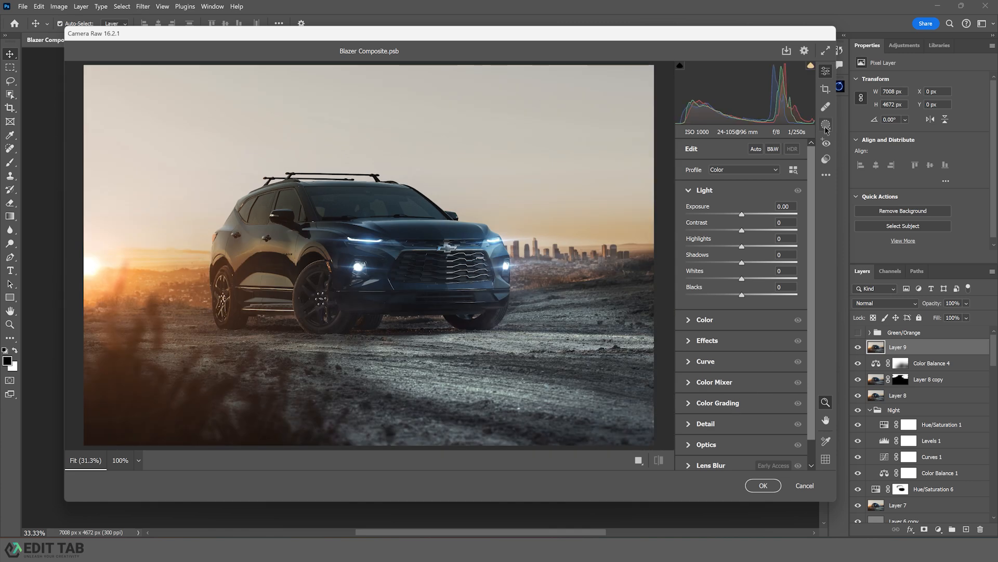
Create a radial gradient mask with feather 100 over the dark hillside at the right edge of the photo.
left_click(826, 128)
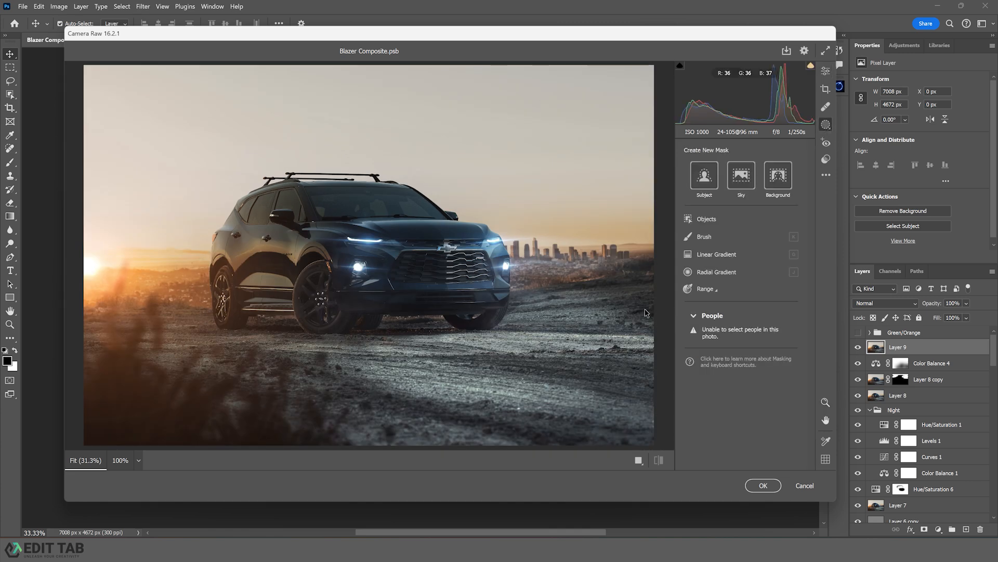
left_click(700, 274)
left_click_drag(629, 291, 681, 327)
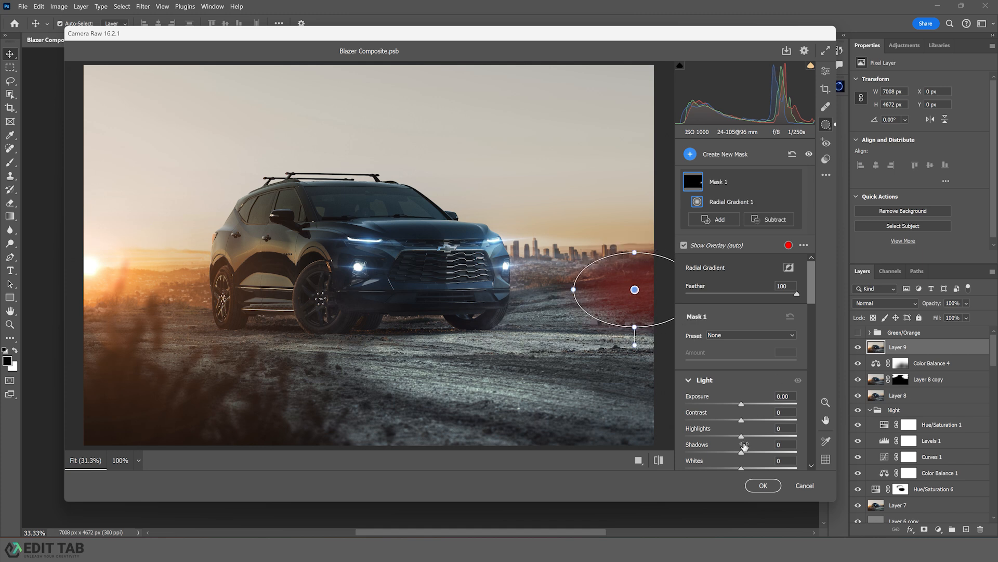
Lighten the radial mask area by setting shadows to +39 and exposure to +0.25.
left_click_drag(742, 453, 757, 453)
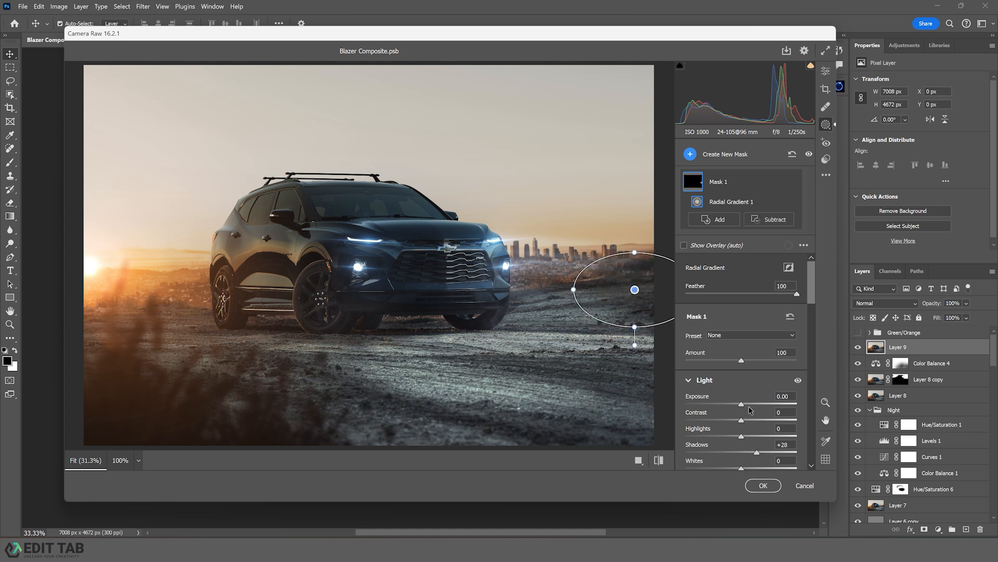
left_click_drag(741, 404, 745, 405)
left_click_drag(757, 453, 766, 456)
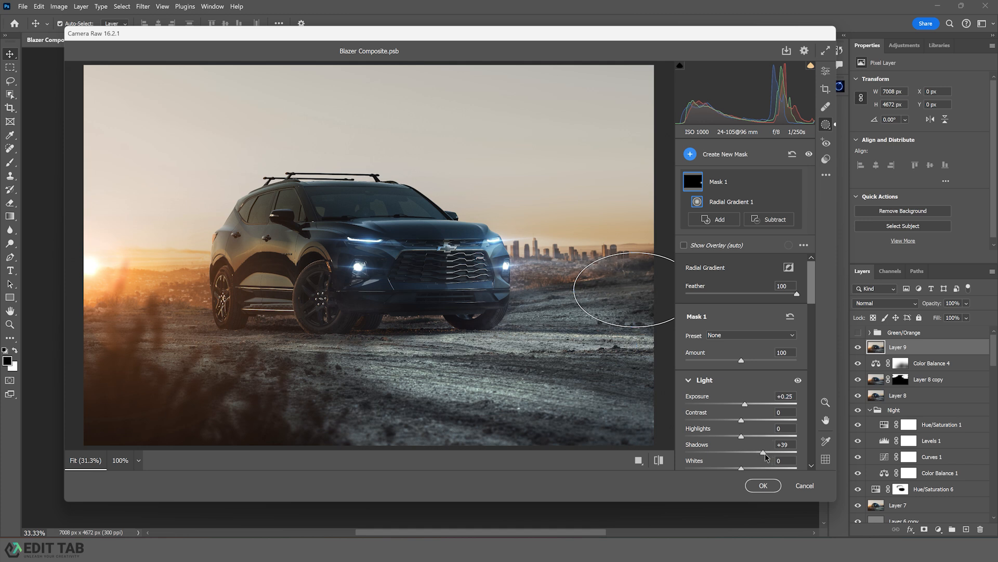
Try warming the masked hillside with temperature +7 and widening the radial gradient toward the car.
scroll(766, 454, "down", 3)
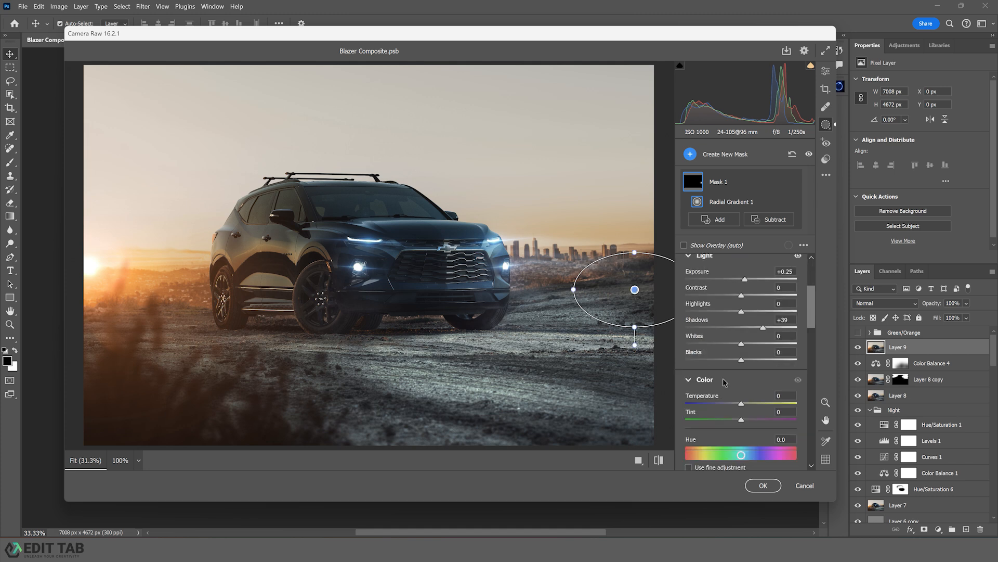
left_click_drag(741, 404, 748, 408)
left_click_drag(746, 408, 746, 408)
left_click_drag(574, 291, 557, 291)
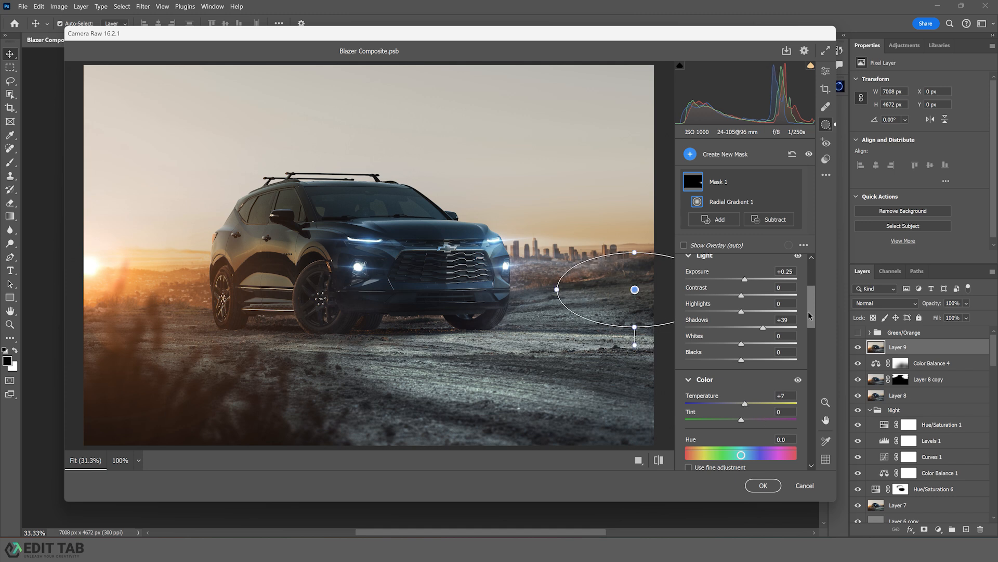
Raise the mask's shadows to +48 and shrink the radial gradient around the hillside.
left_click_drag(763, 327, 767, 328)
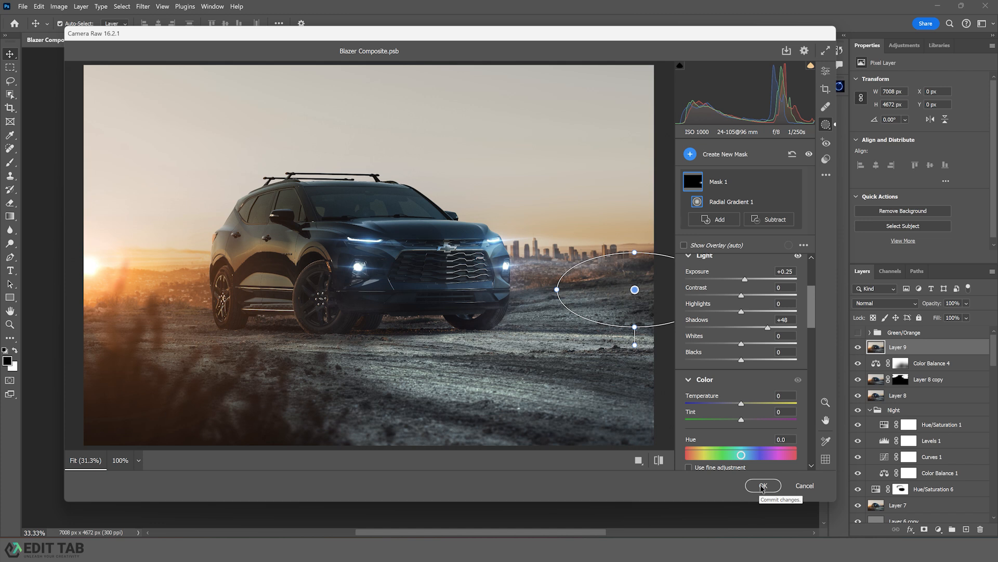
left_click_drag(557, 289, 575, 289)
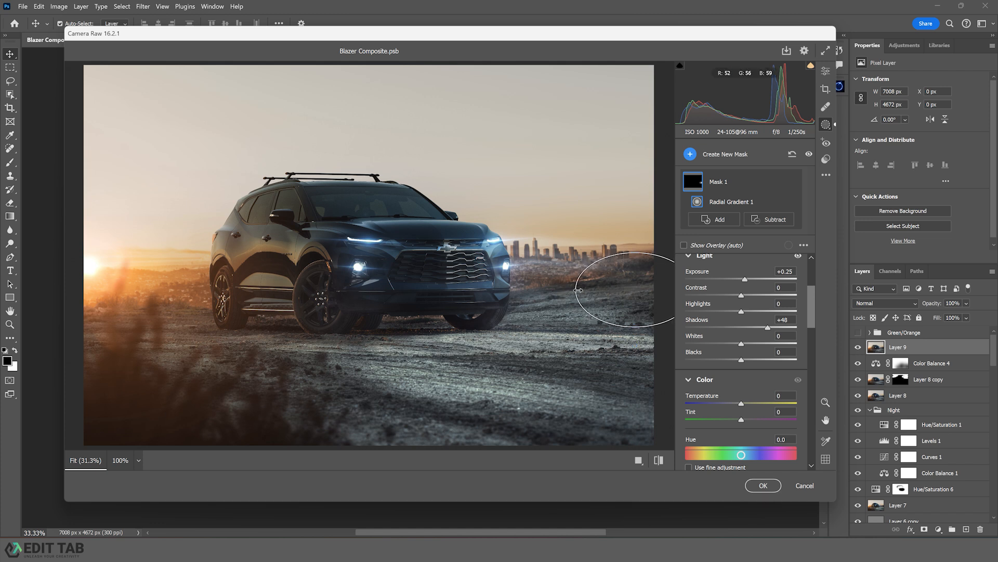
left_click_drag(637, 327, 652, 304)
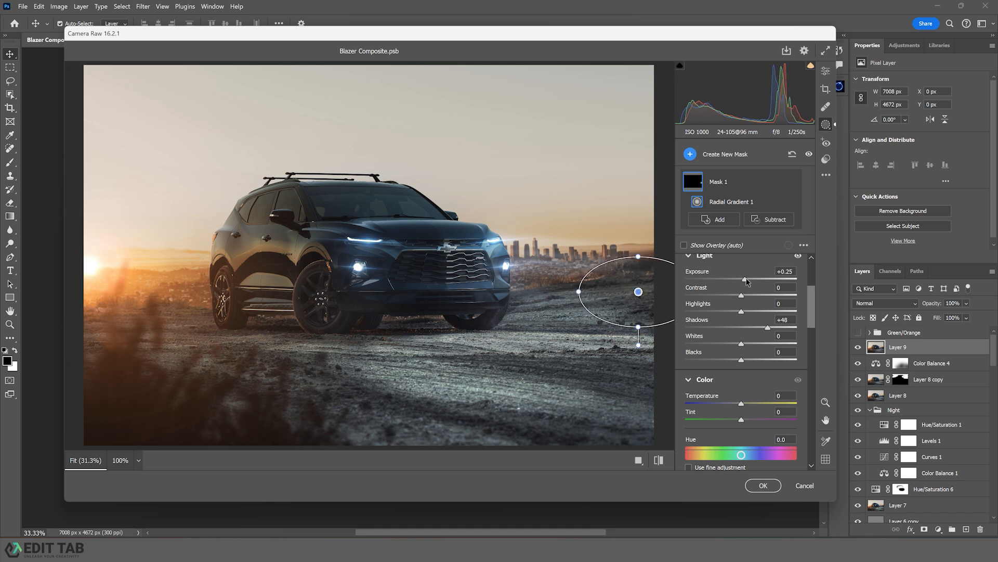
Raise the mask's exposure slightly above +0.25 and apply the Camera Raw changes to the stamped layer.
left_click_drag(746, 281, 749, 282)
left_click_drag(749, 281, 749, 281)
left_click(762, 485)
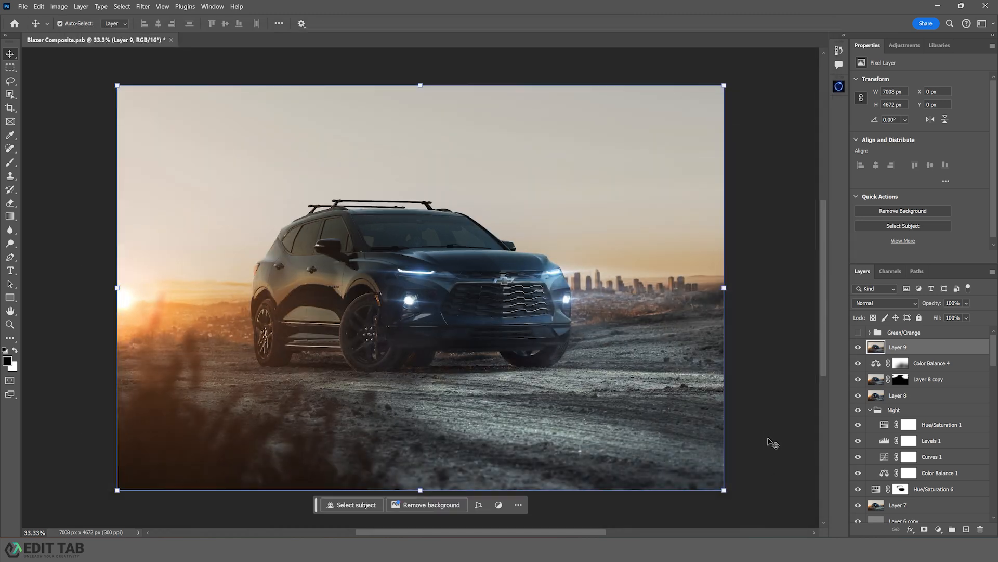
Add a Curves adjustment above the Camera Raw layer and lift its midtone point to input 124, output 135.
scroll(773, 442, "down", 3)
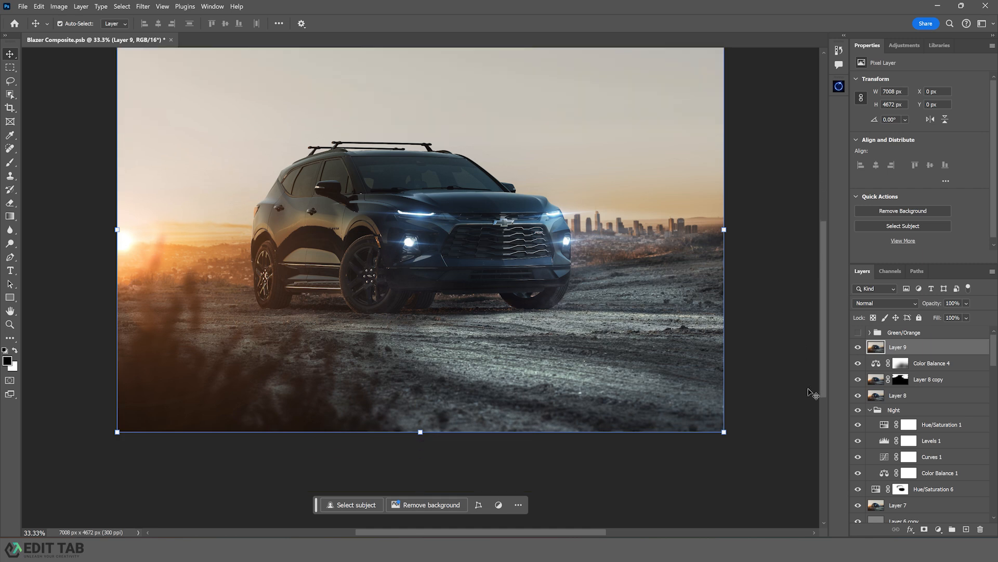
scroll(809, 397, "up", 3)
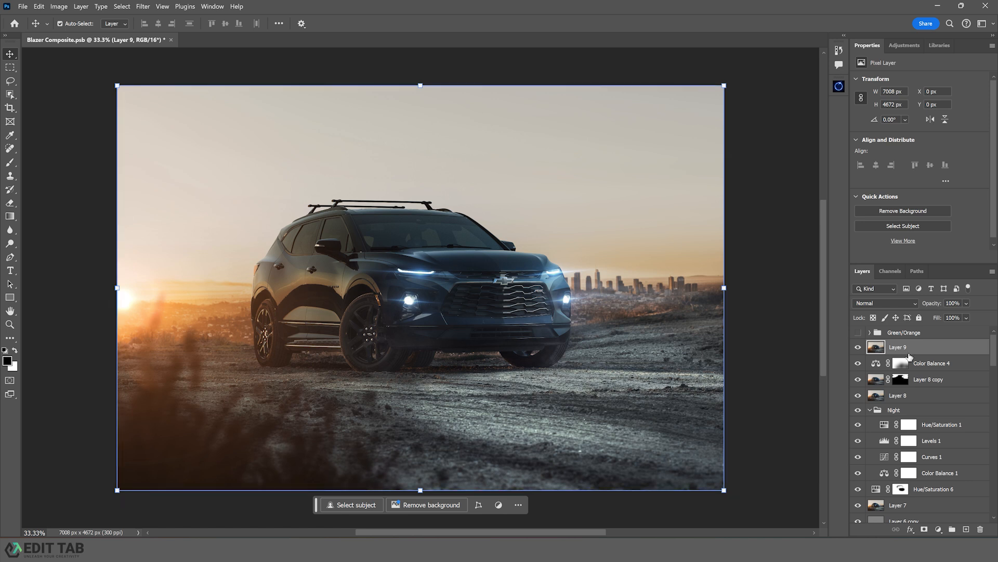
left_click(898, 395)
left_click(938, 529)
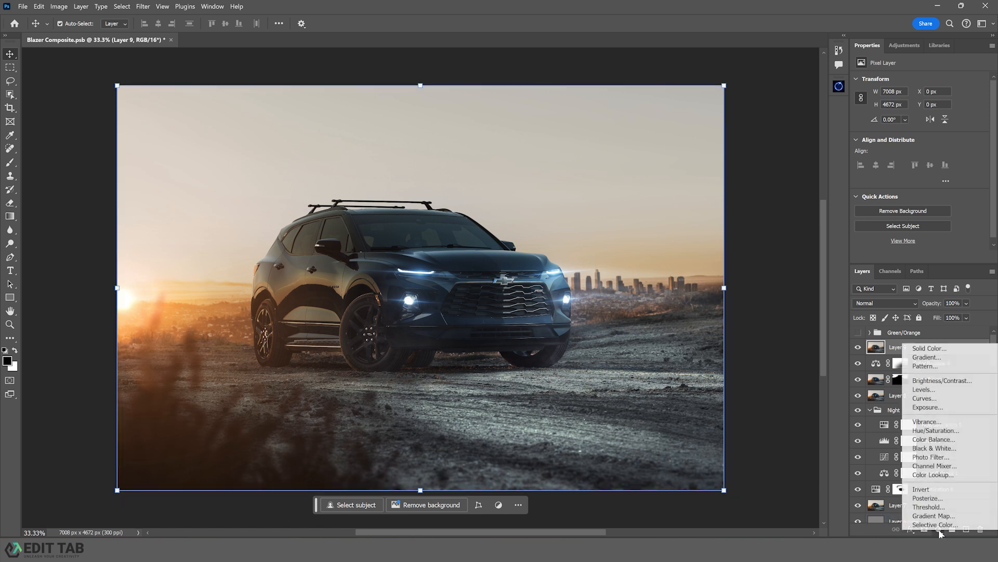
left_click(931, 398)
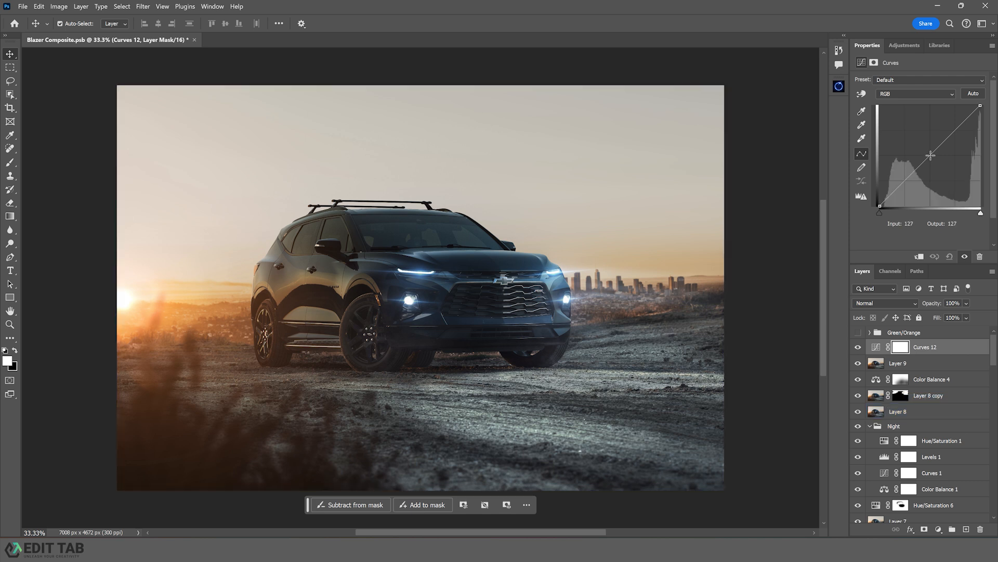
left_click_drag(931, 155, 929, 153)
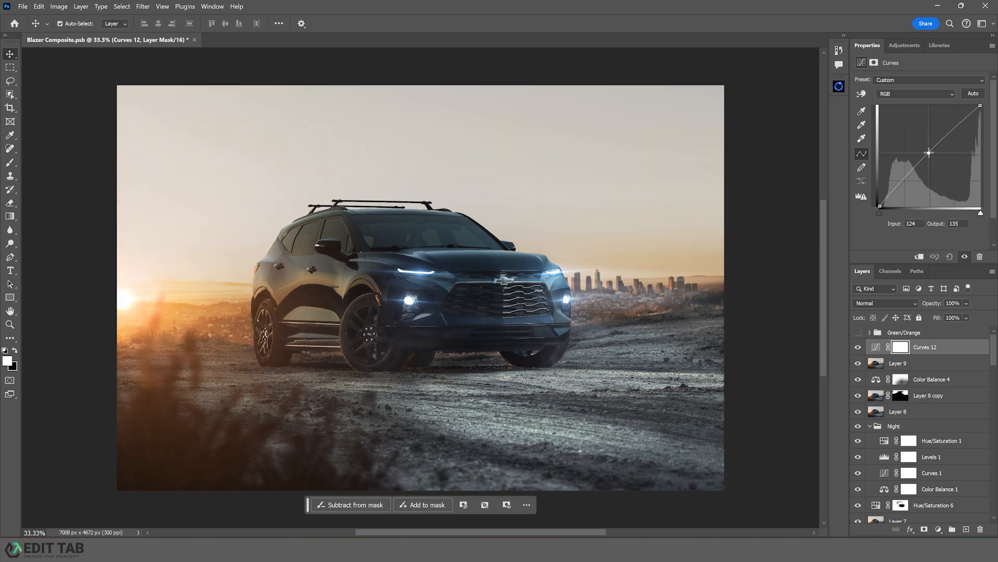
Brighten the Curves adjustment further with the midpoint at input 120, output 138 and the white point moved inward, comparing before and after.
mouse_move(980, 106)
left_mouse_down()
mouse_move(990, 105)
mouse_move(977, 101)
left_mouse_up()
left_click(928, 153)
left_click_drag(928, 153, 927, 152)
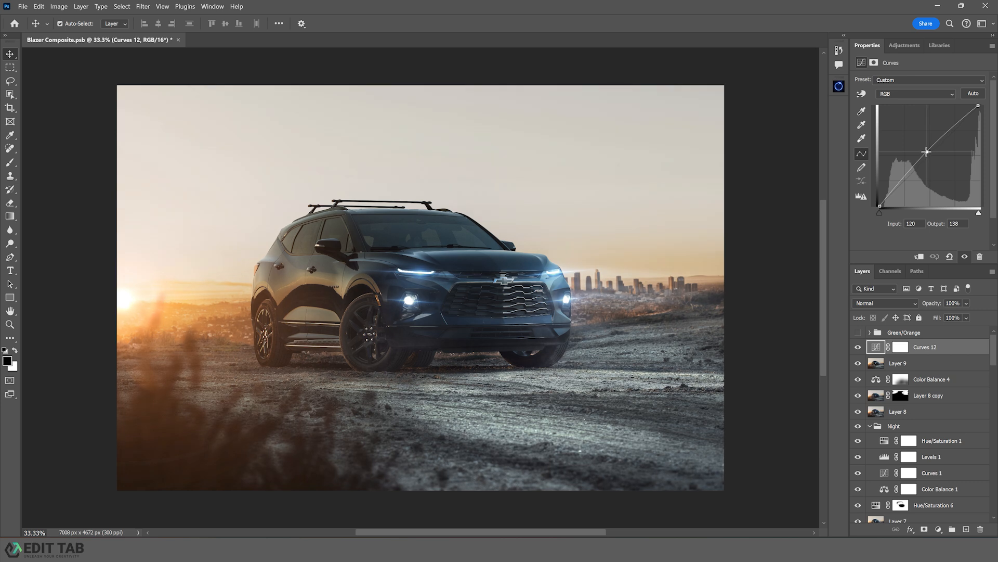
left_click_drag(978, 105, 975, 104)
left_click(858, 347)
left_click(858, 348)
left_click(774, 338)
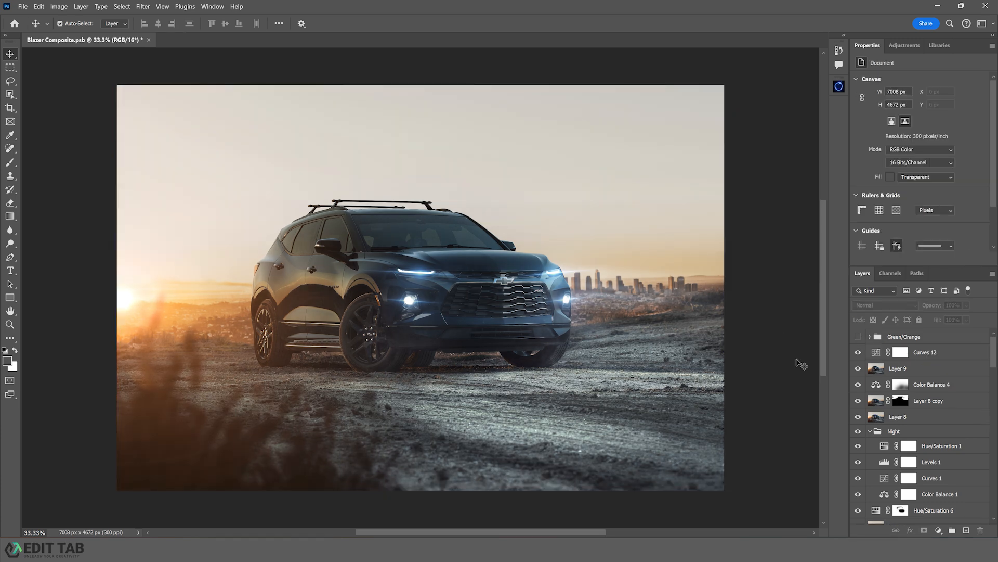
Collapse the Night group and add a Hue/Saturation adjustment at the top of the stack with master saturation 22.
left_click(870, 431)
left_click(939, 531)
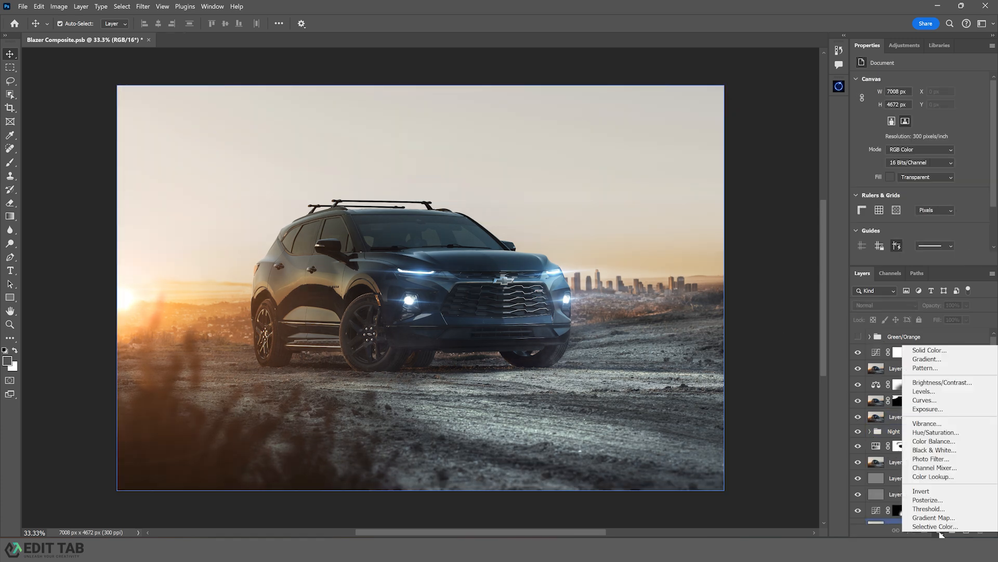
left_click(926, 433)
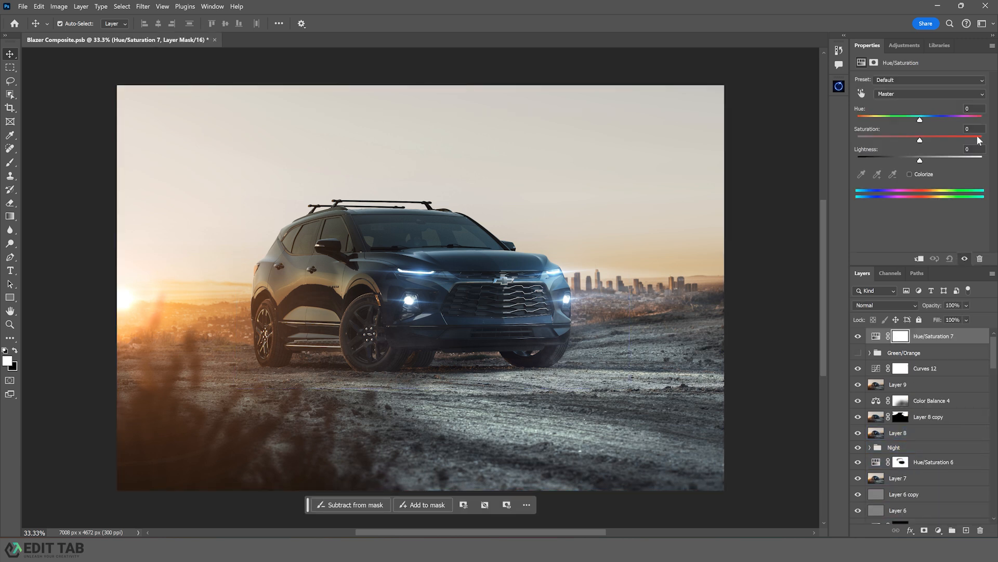
left_click_drag(973, 129, 946, 131)
type("22")
Set the saturation of both the Cyans and the Blues to -22 and compare the image with and without the adjustment.
left_click(900, 94)
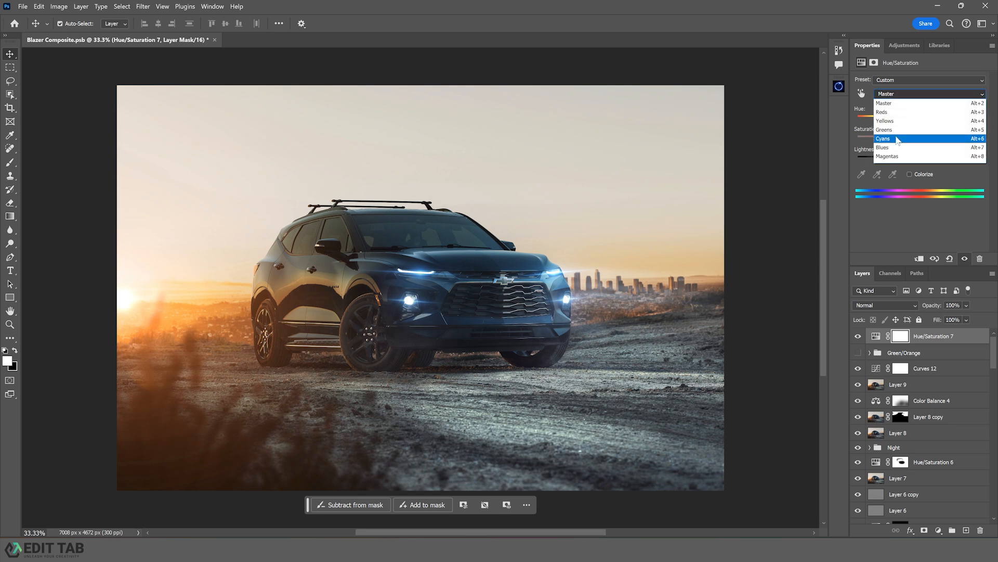
left_click(897, 139)
type("-22")
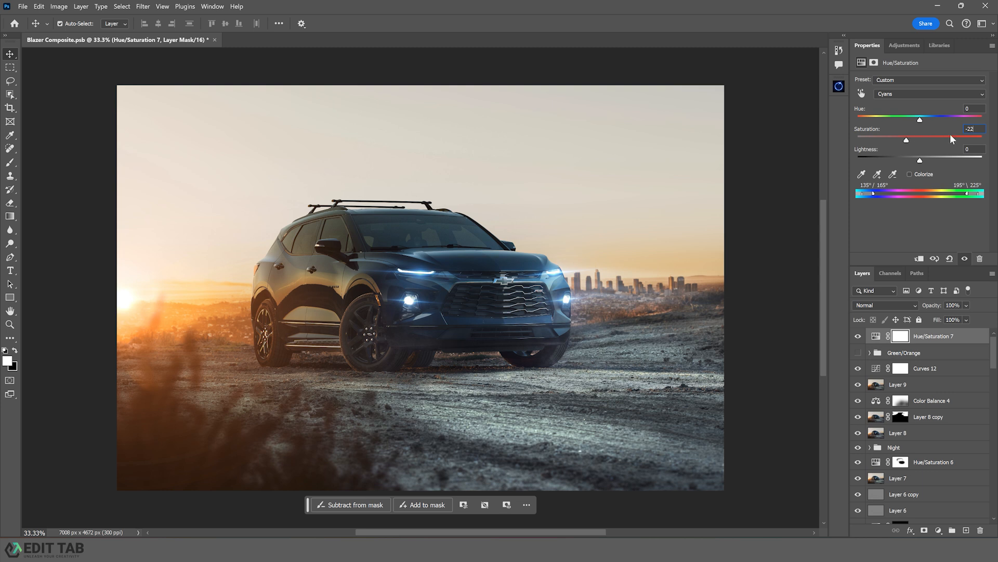
left_click(930, 93)
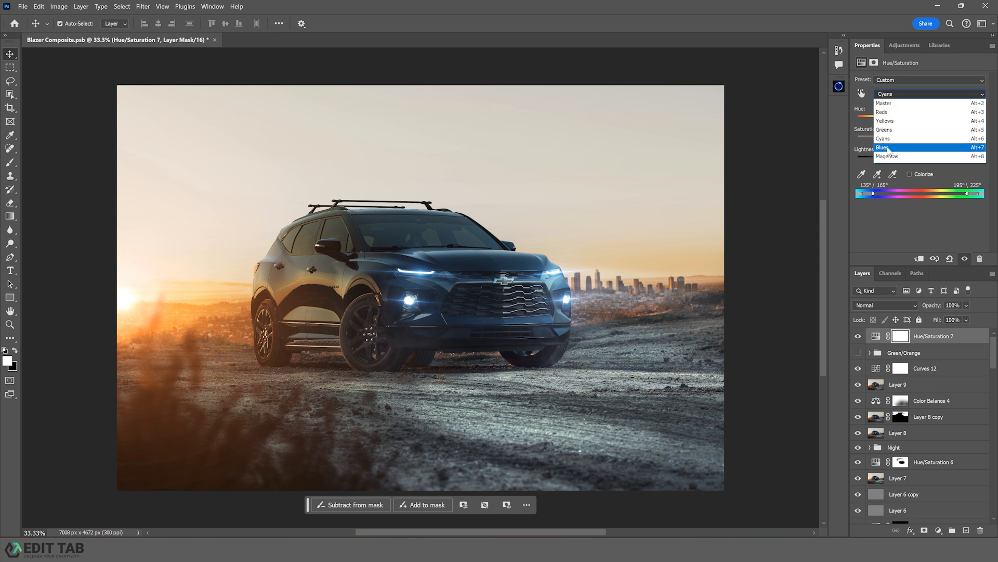
left_click(973, 149)
left_click(972, 129)
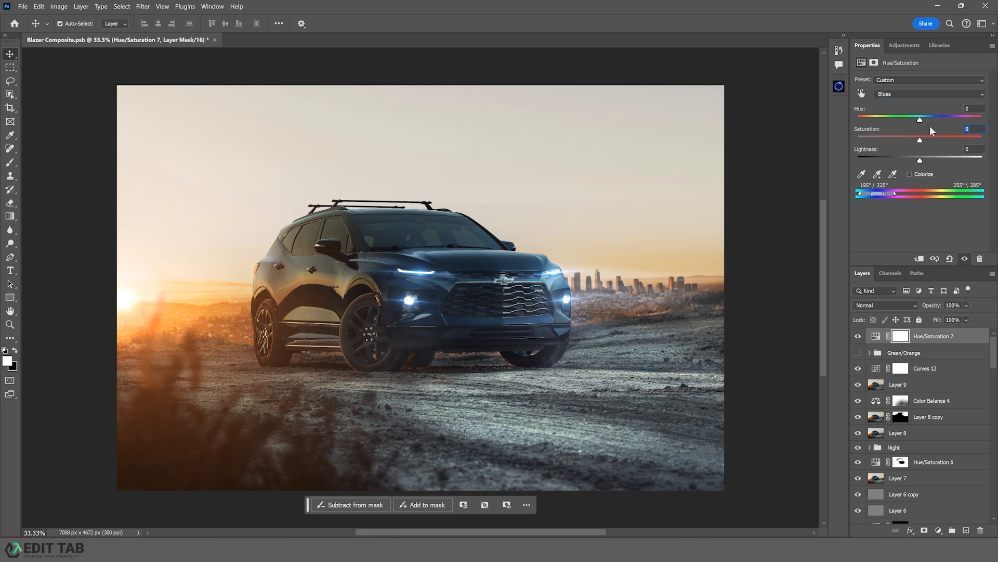
type("-22")
left_click(858, 336)
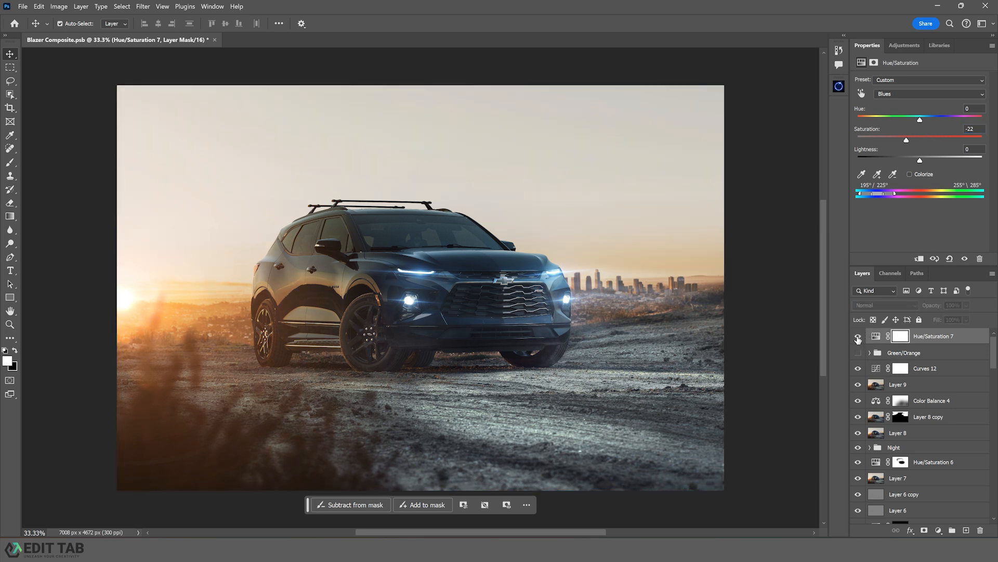
left_click(858, 336)
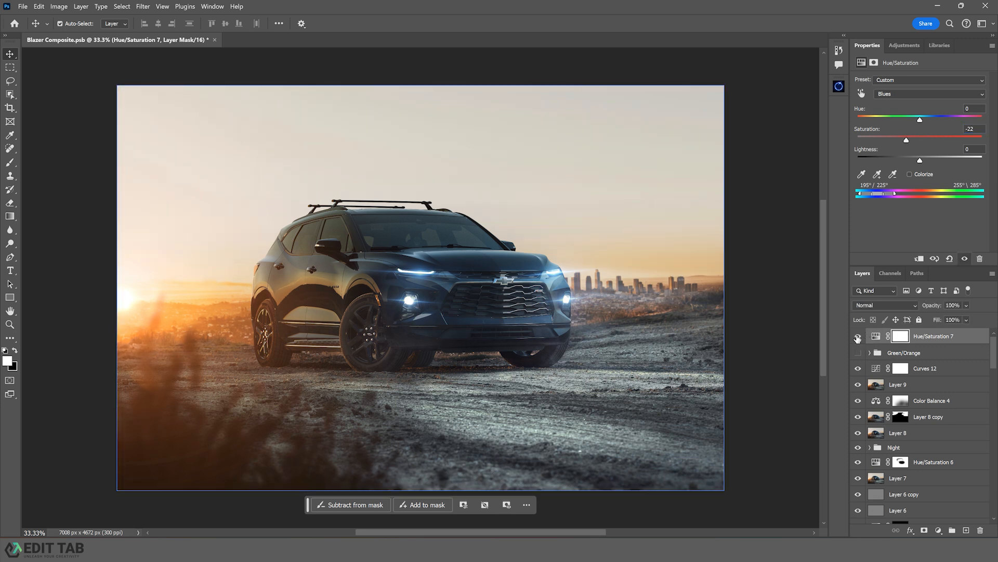